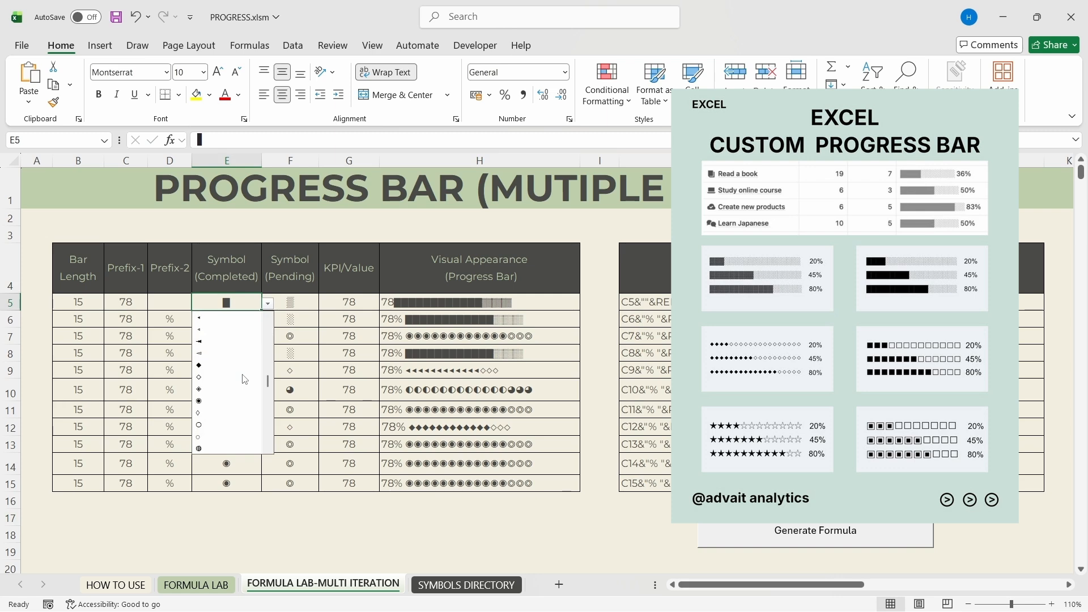
# Set the row 5 completed symbol to ◈ and the pending symbol to ◇.
pyautogui.click(222, 384)
pyautogui.click(300, 301)
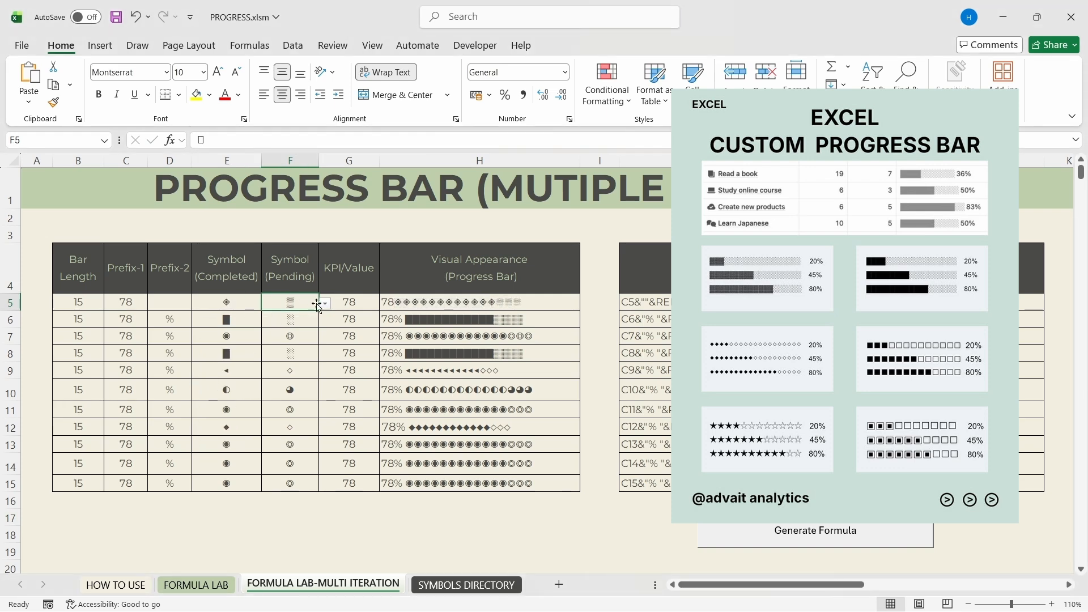
pyautogui.click(325, 303)
pyautogui.click(280, 426)
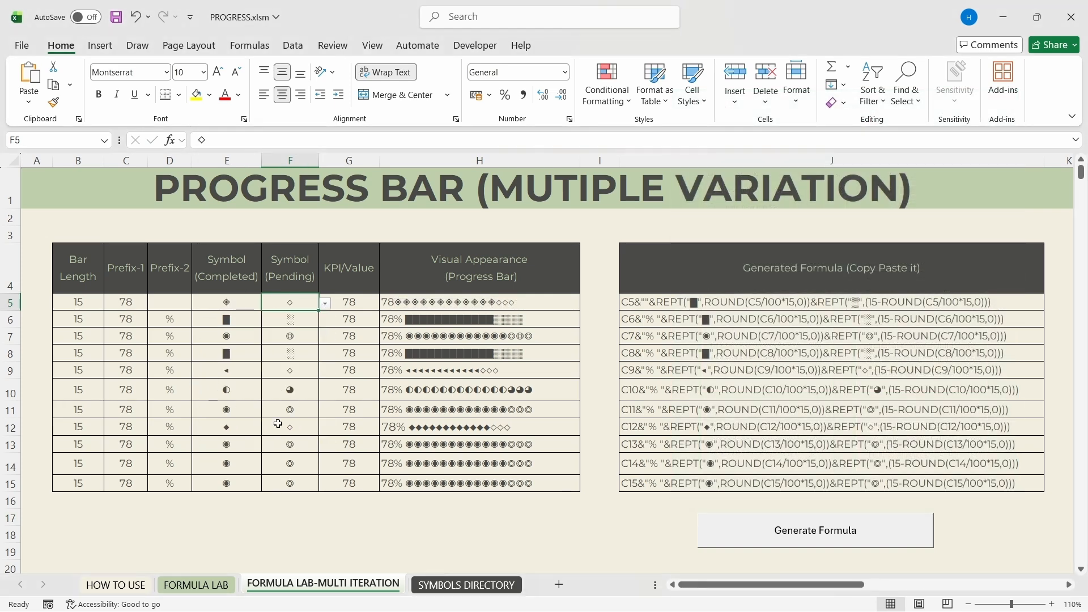
# Set the row 5 bar length to 12.
pyautogui.click(90, 308)
pyautogui.write('12')
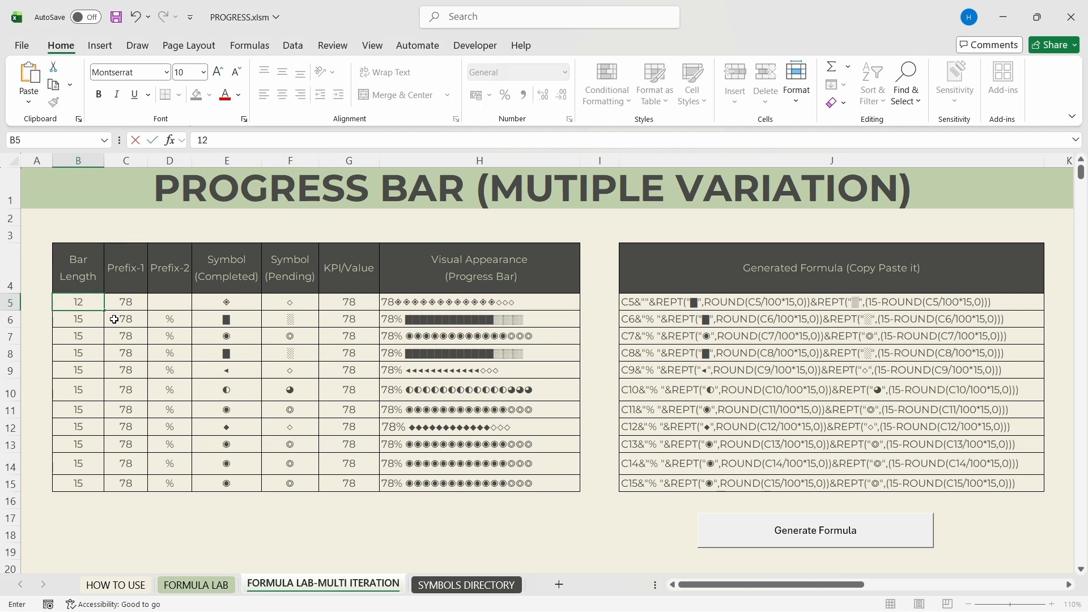
pyautogui.press('Return')
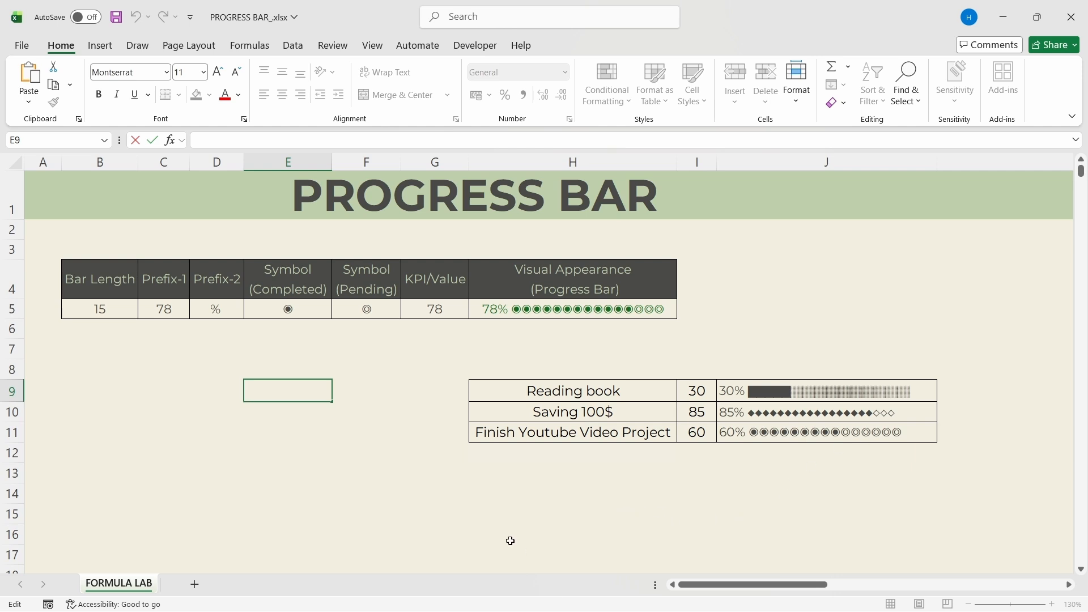
# Switch to Chrome, search Google for "unichar chart english", open the Unicode Chart result and go to its Geometric Shapes table in the other open page.
pyautogui.moveTo(569, 610)
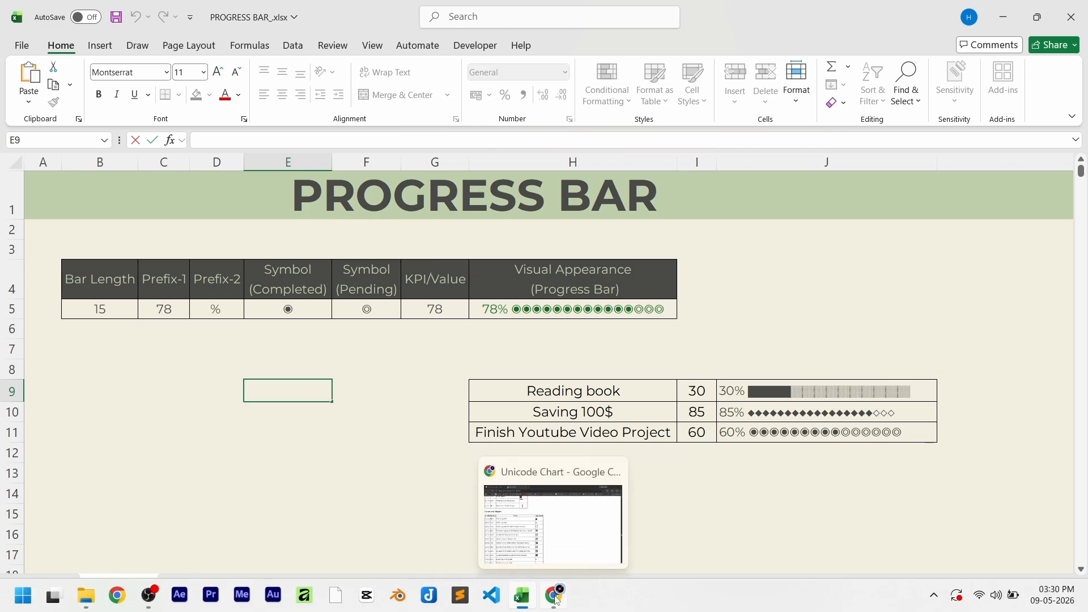
pyautogui.click(553, 516)
pyautogui.click(102, 14)
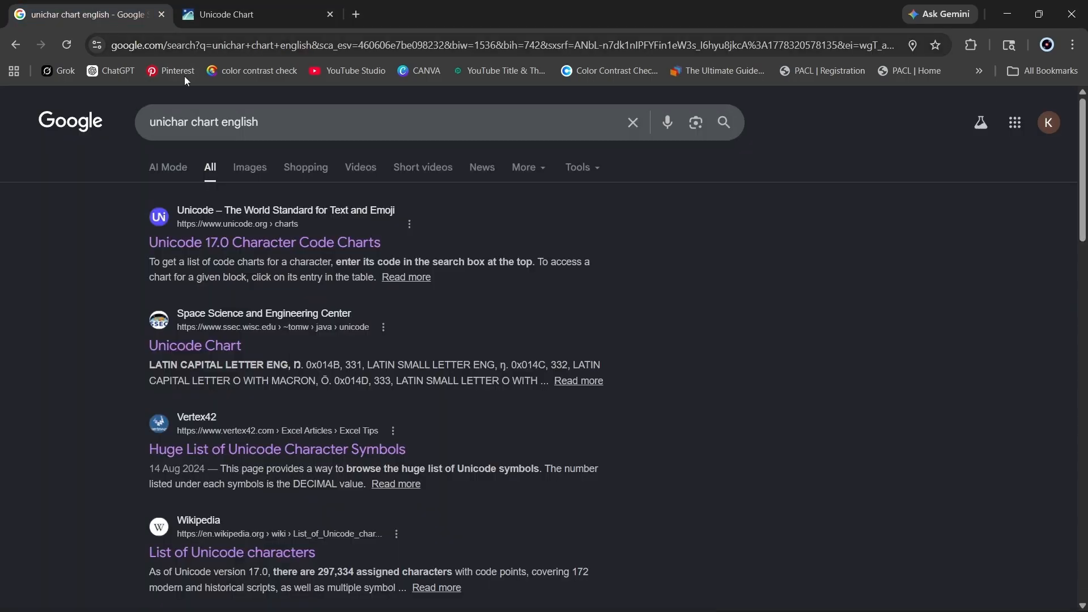
pyautogui.click(280, 131)
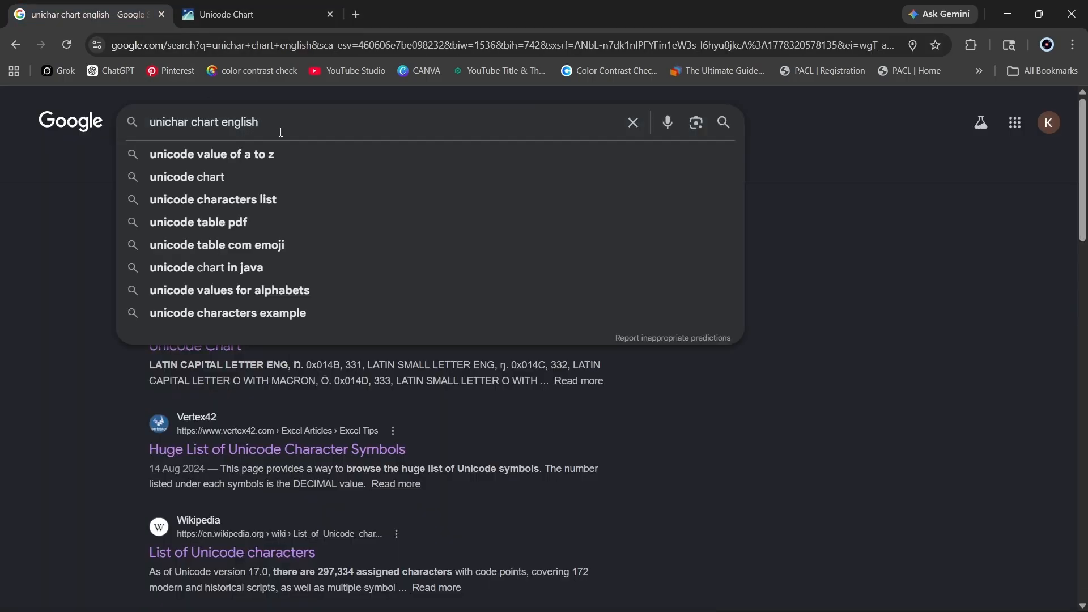
pyautogui.press('Return')
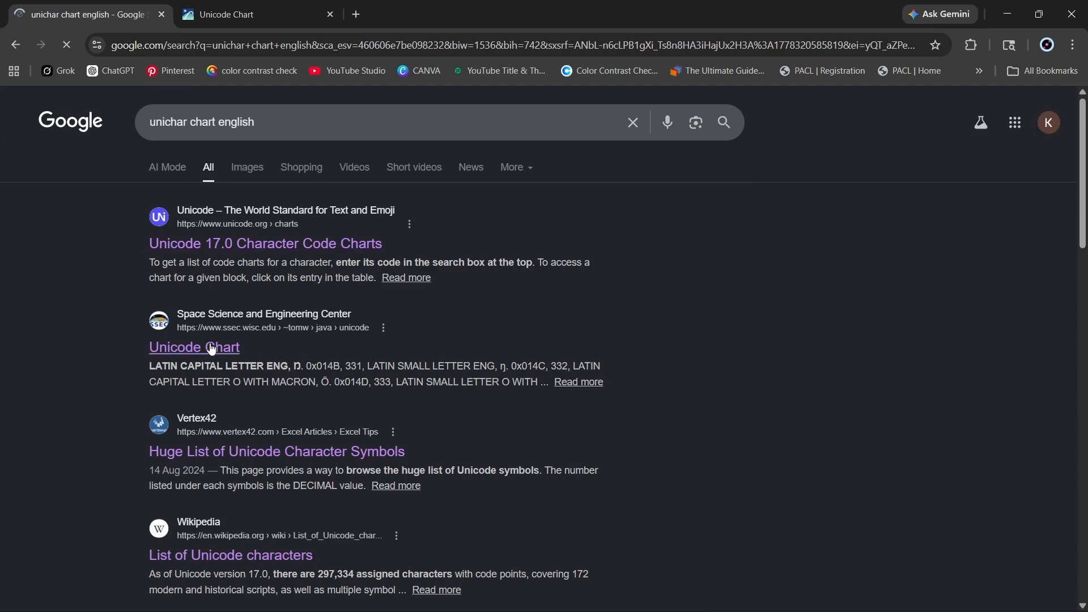
pyautogui.click(211, 344)
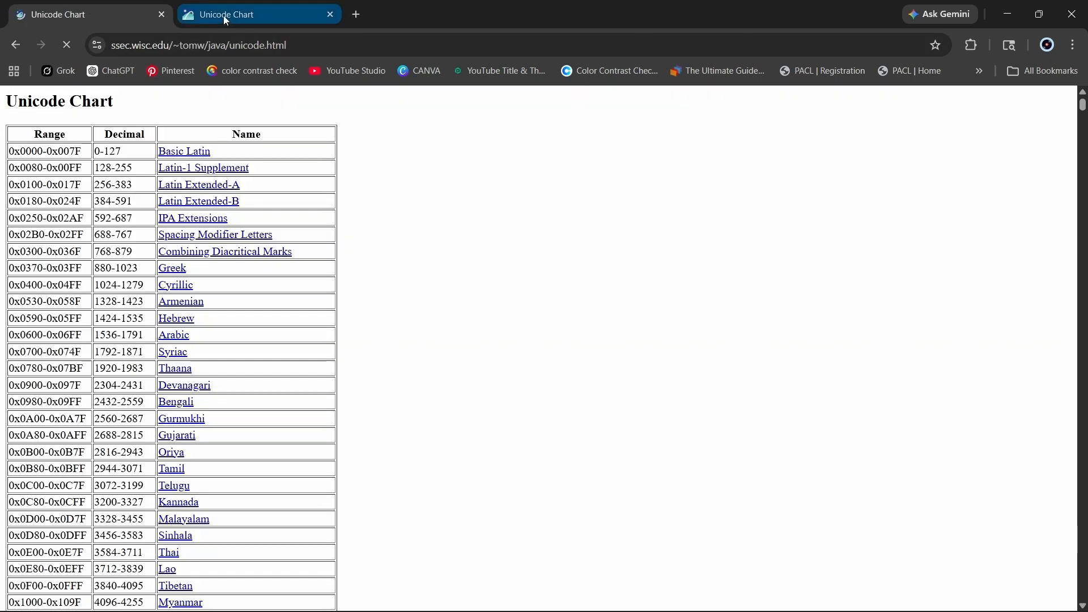
pyautogui.click(223, 15)
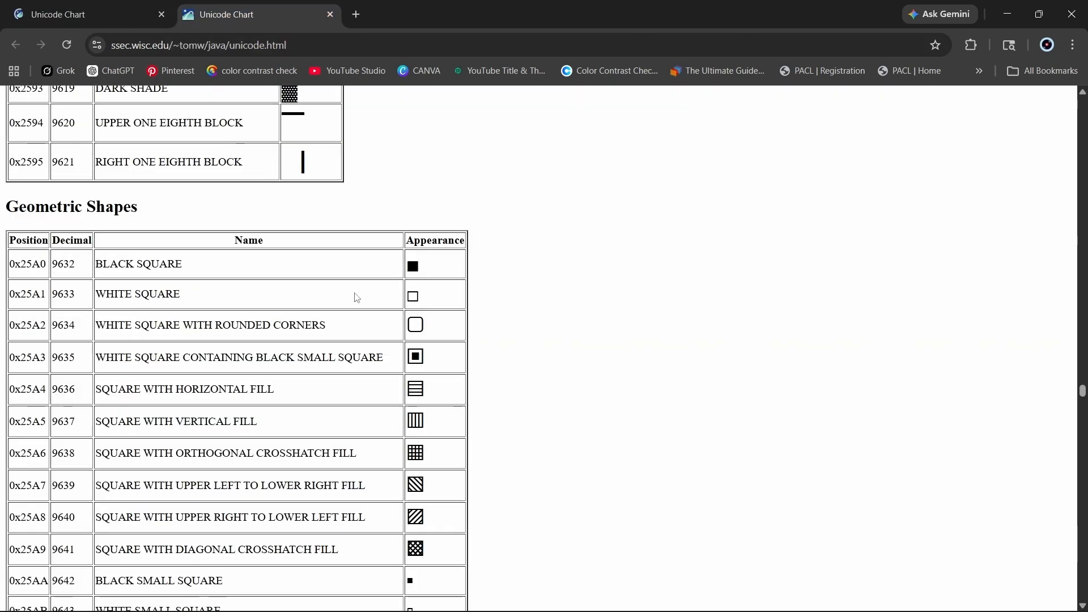
# Copy the BLACK SQUARE symbol from the Geometric Shapes table and paste it into cell E10 of the Excel workbook.
pyautogui.doubleClick(414, 267)
pyautogui.hotkey('ctrl', 'c')
pyautogui.rightClick(416, 268)
pyautogui.click(448, 279)
pyautogui.hotkey('alt', 'Tab')
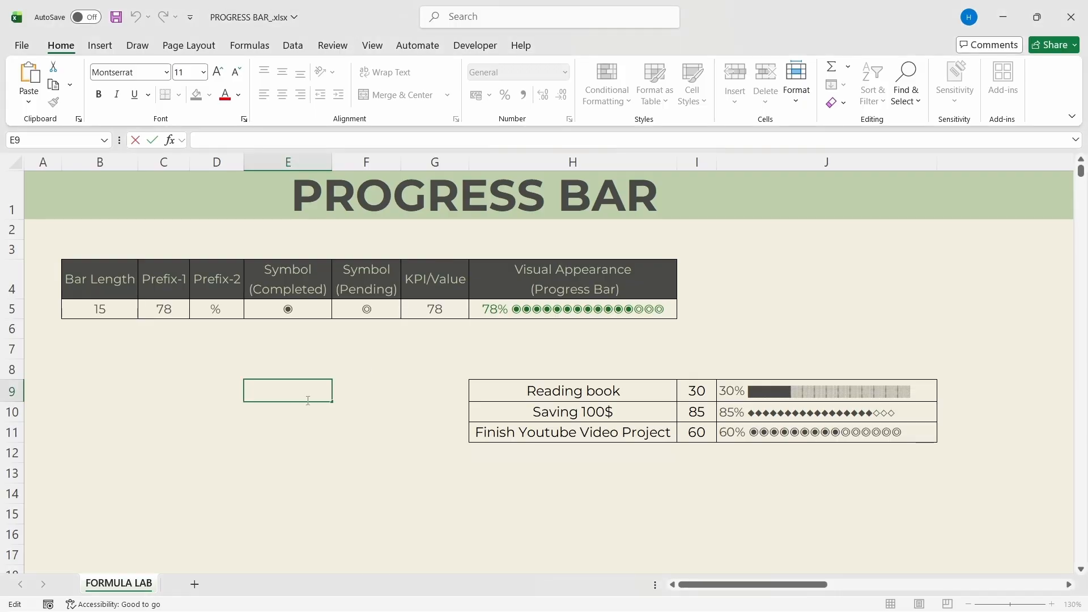
pyautogui.hotkey('ctrl', 'v')
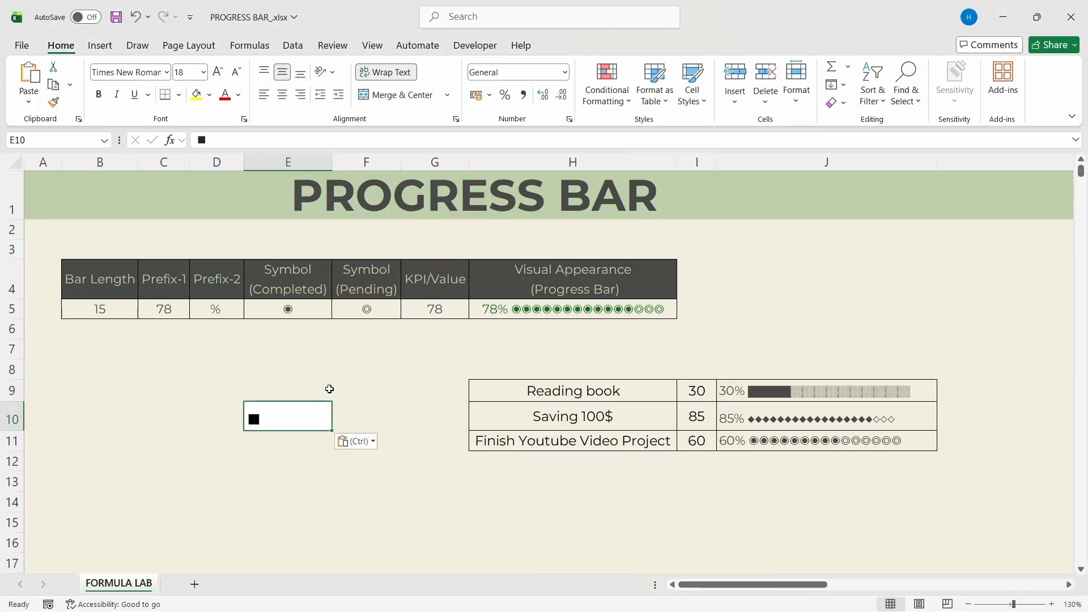
# Copy the BLACK SQUARE decimal code 9632 from the Unicode chart in Chrome and return to the Excel workbook.
pyautogui.hotkey('alt', 'Tab')
pyautogui.moveTo(86, 266); pyautogui.dragTo(53, 266)
pyautogui.rightClick(64, 268)
pyautogui.click(90, 287)
pyautogui.hotkey('alt', 'Tab')
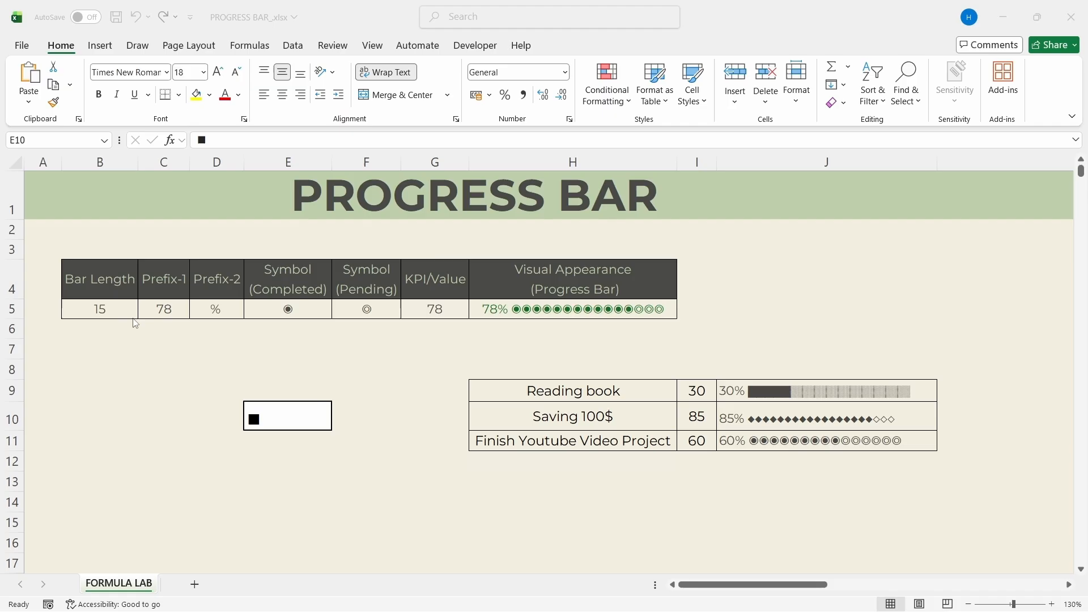
# Enter the formula =UNICHAR(9632) in cell E11 using the copied code, and review it in the cell.
pyautogui.click(253, 446)
pyautogui.write('=')
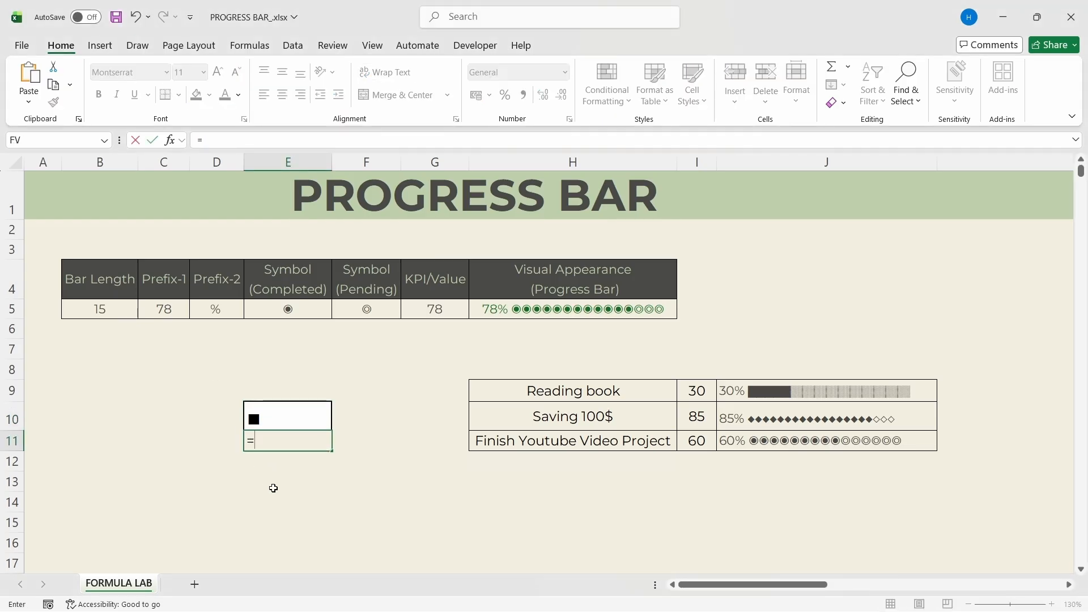
pyautogui.write('unich')
pyautogui.press('Tab')
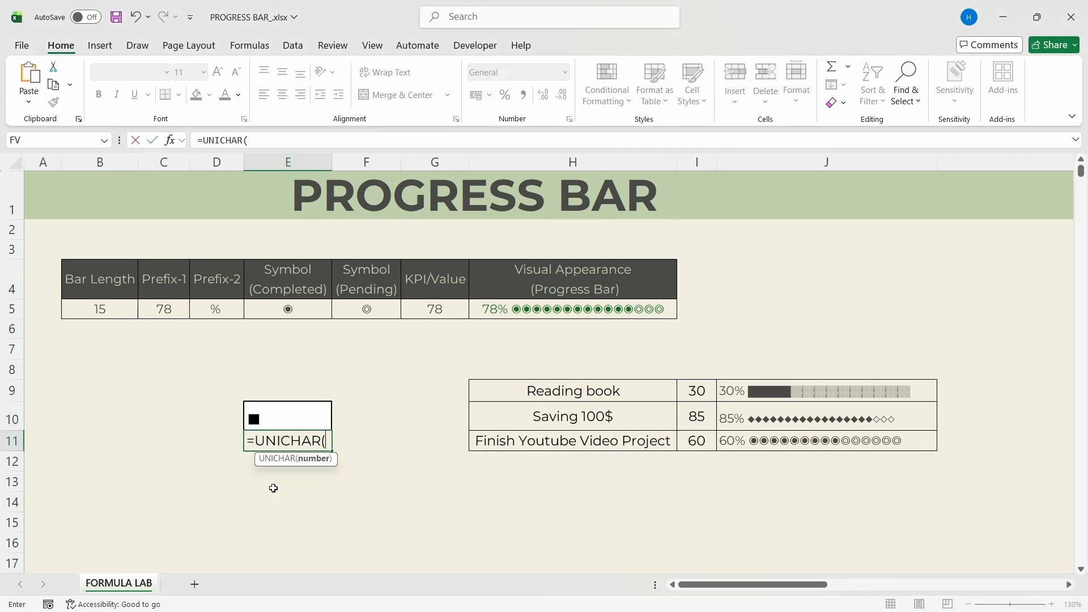
pyautogui.hotkey('ctrl', 'v')
pyautogui.write(')')
pyautogui.press('Return')
pyautogui.click(261, 442)
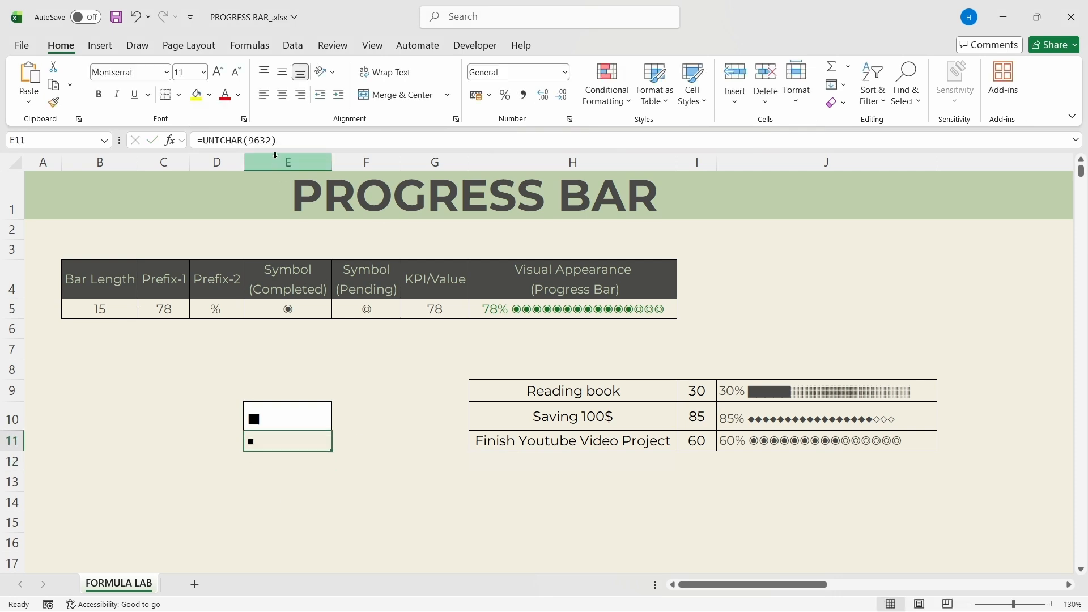
pyautogui.click(284, 476)
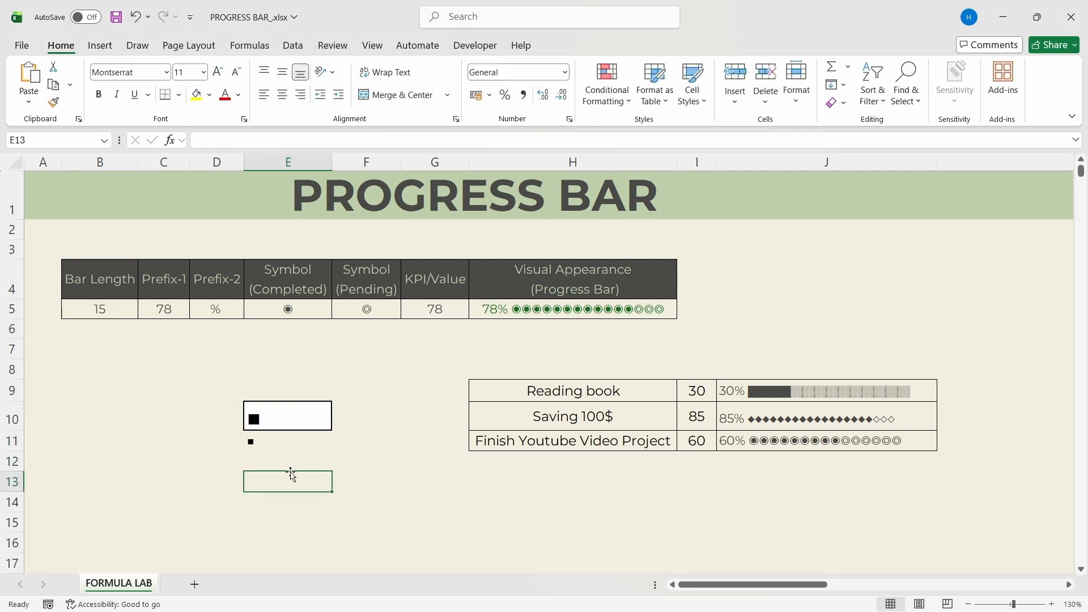
pyautogui.doubleClick(283, 443)
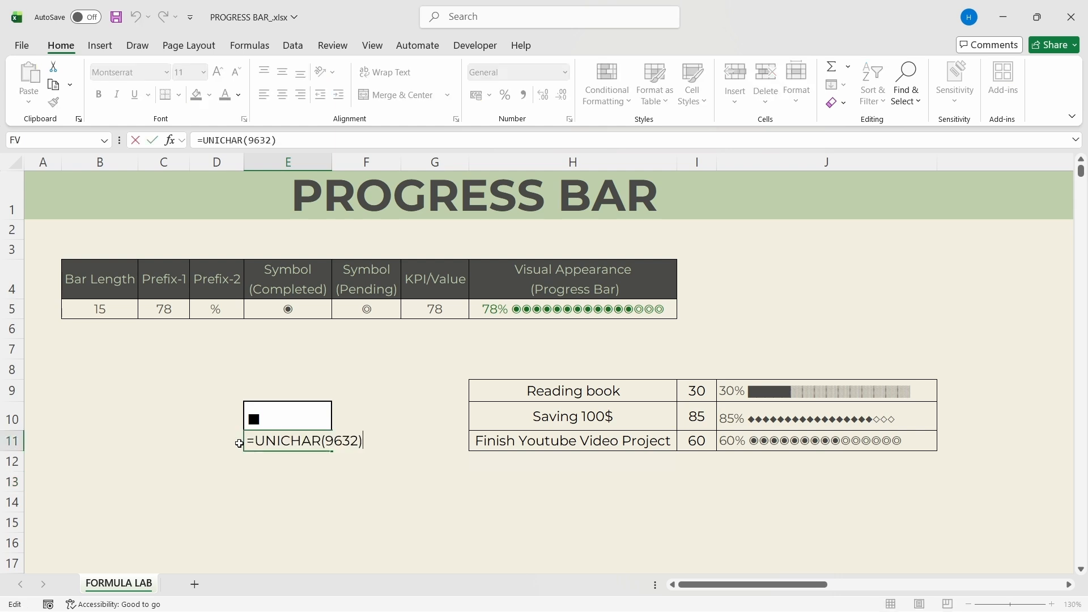
pyautogui.press('Return')
# Copy the UNICHAR symbol in cell E11 and paste it as a value into cell J13.
pyautogui.click(265, 445)
pyautogui.rightClick(265, 445)
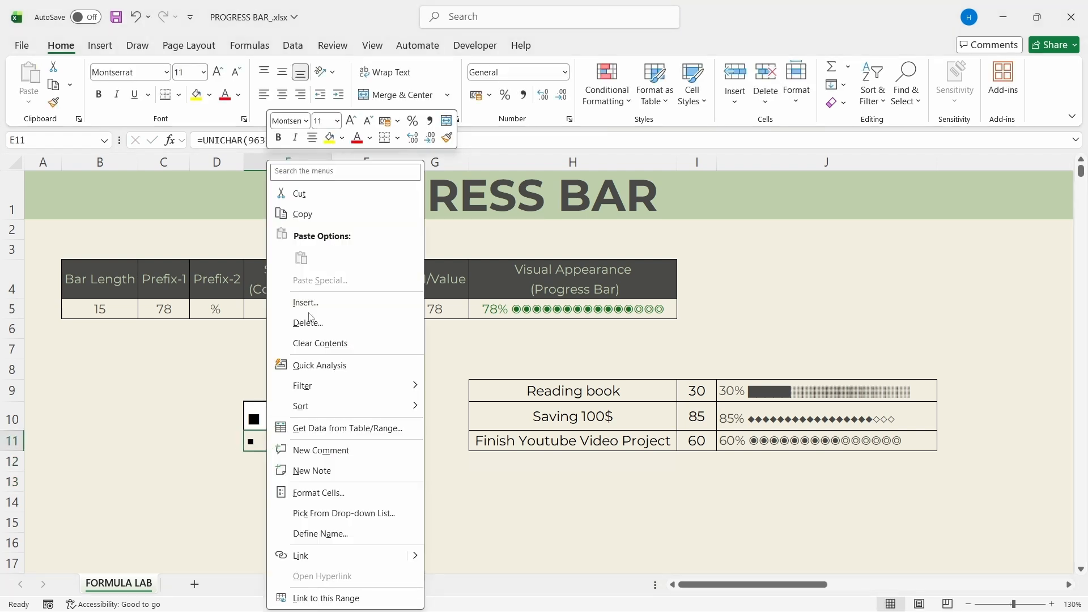
pyautogui.click(302, 214)
pyautogui.click(732, 477)
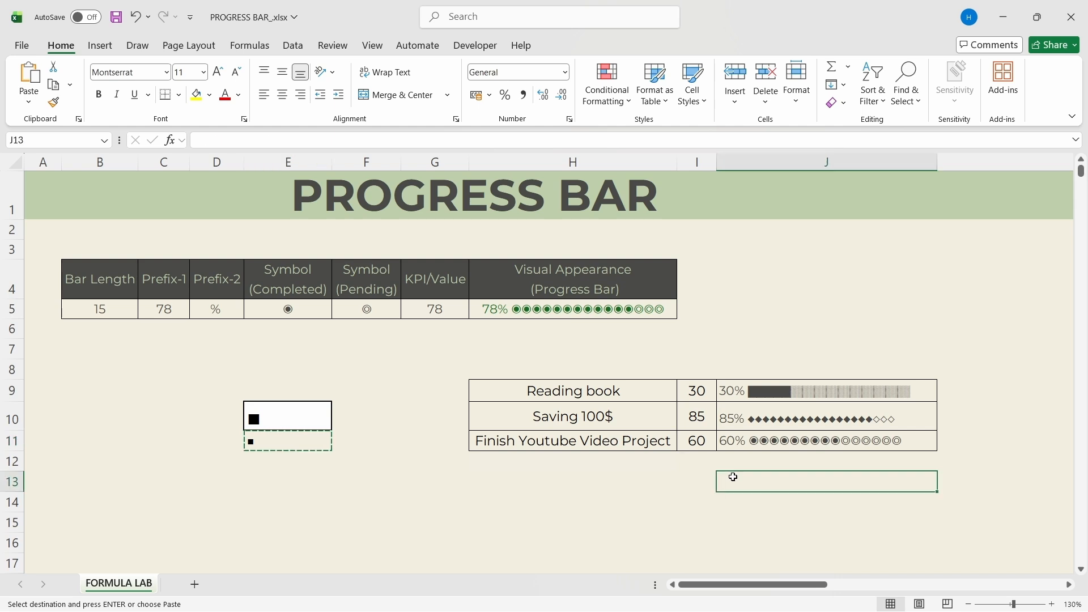
pyautogui.rightClick(732, 477)
pyautogui.click(791, 131)
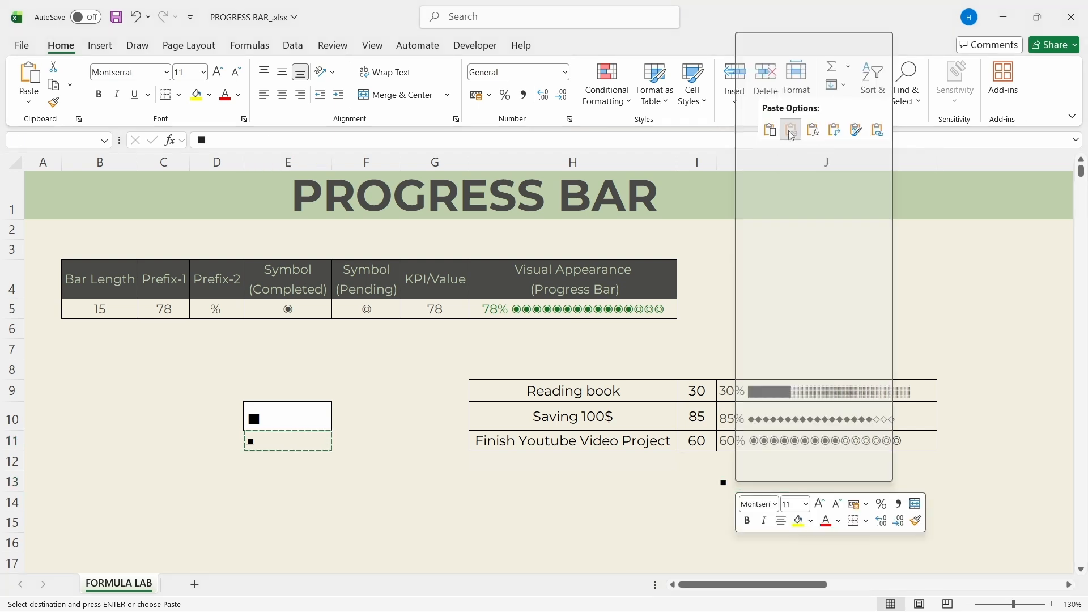
# Paste the copied symbol as a value into cell J14 and check the contents of J13 and J14.
pyautogui.click(730, 503)
pyautogui.rightClick(730, 503)
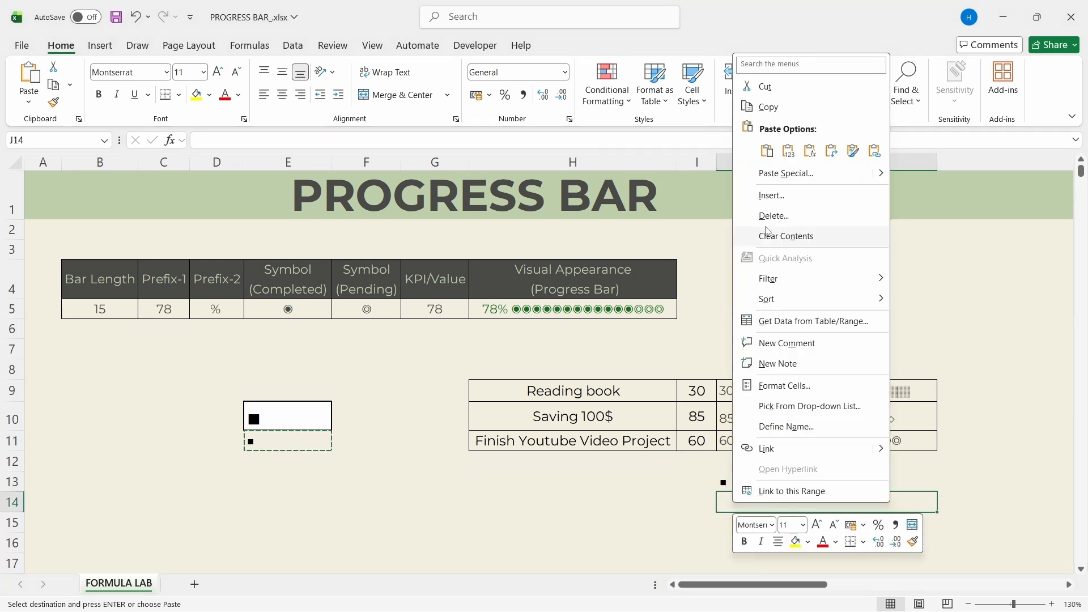
pyautogui.click(788, 151)
pyautogui.click(625, 493)
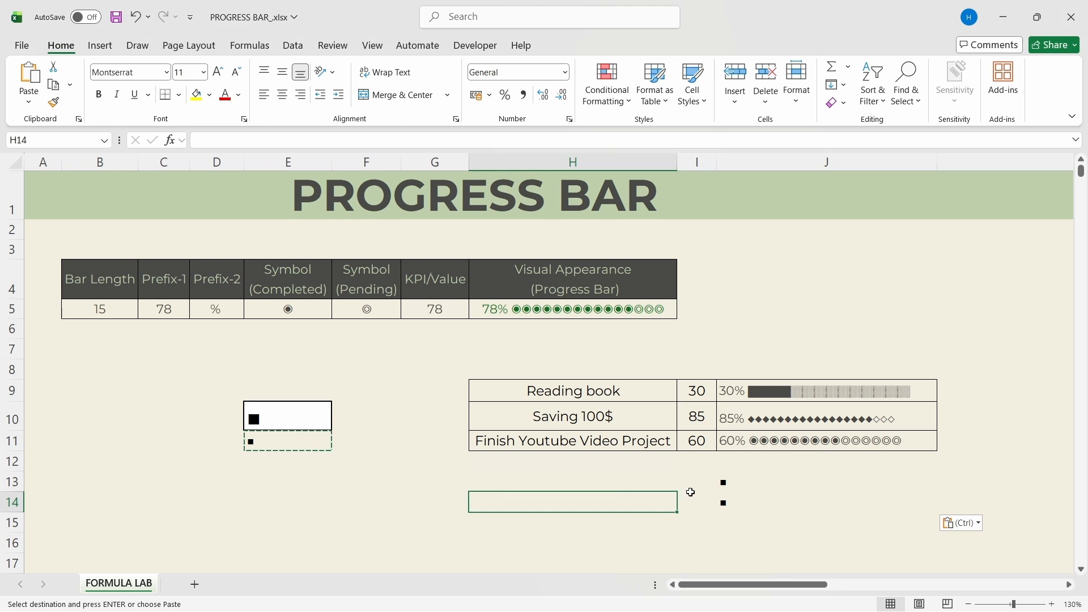
pyautogui.click(724, 483)
pyautogui.click(736, 503)
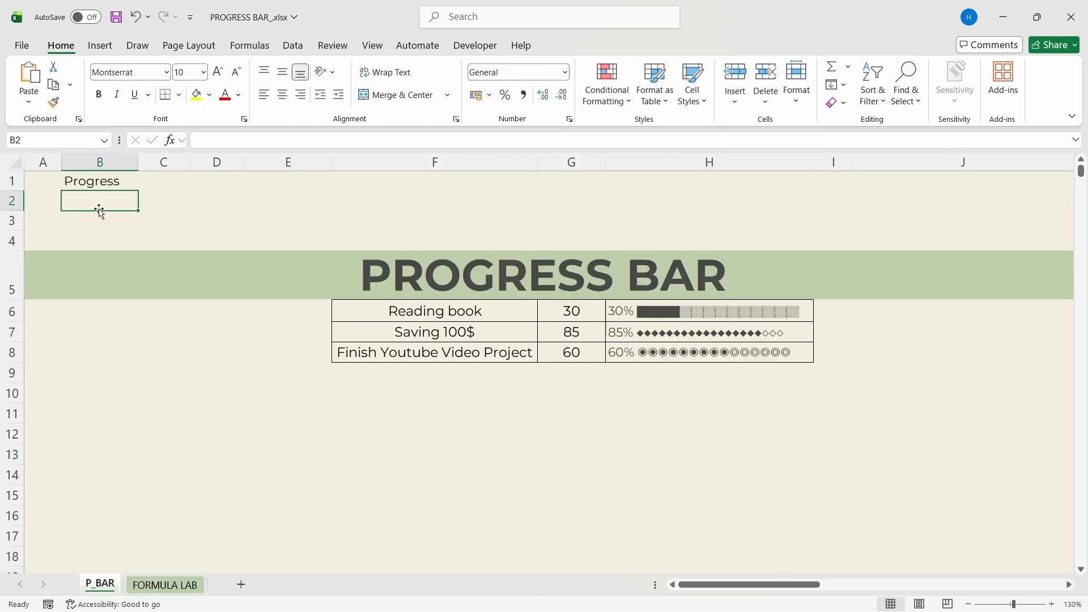
# Enter 0.4 in cell B2 below the Progress heading on the P_BAR sheet.
pyautogui.click(91, 215)
pyautogui.click(87, 197)
pyautogui.write('0.4')
pyautogui.press('Return')
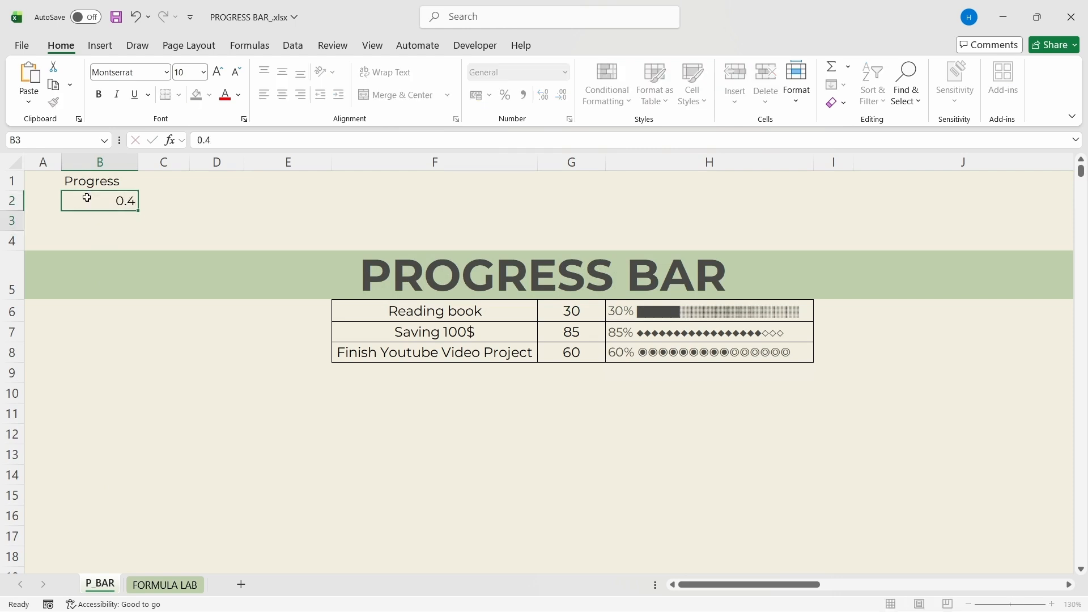
# Format the progress value in B2 as a bold percentage.
pyautogui.click(88, 197)
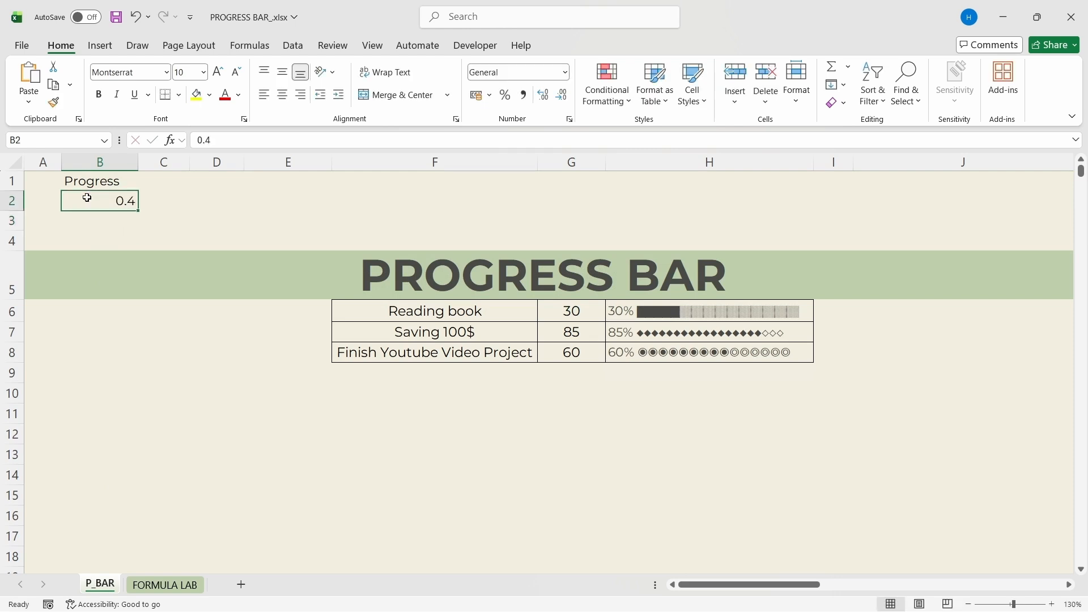
pyautogui.click(565, 72)
pyautogui.click(546, 340)
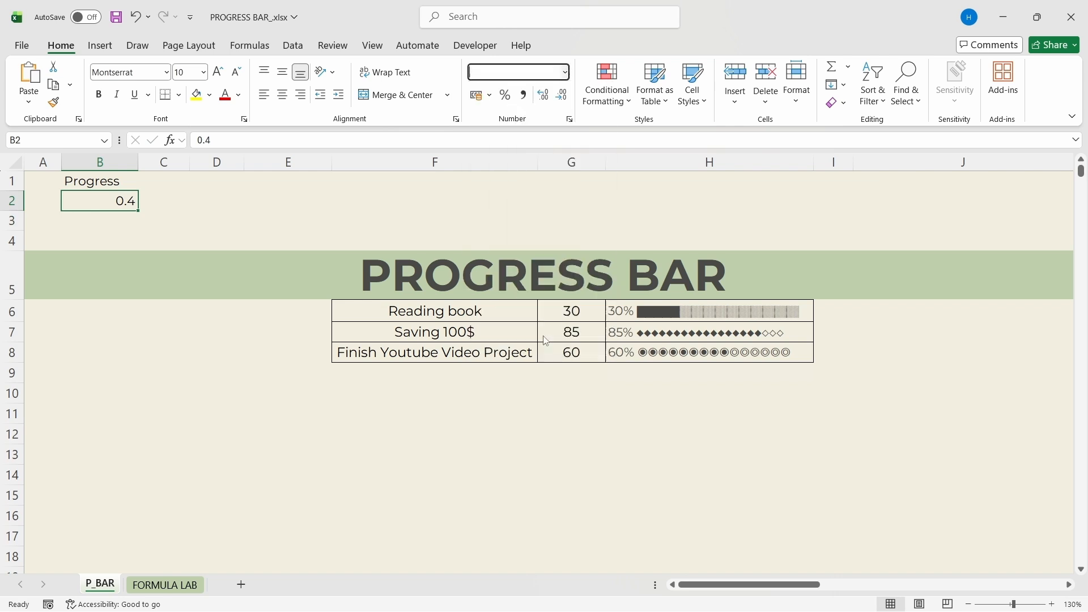
pyautogui.hotkey('ctrl', 'b')
pyautogui.click(157, 219)
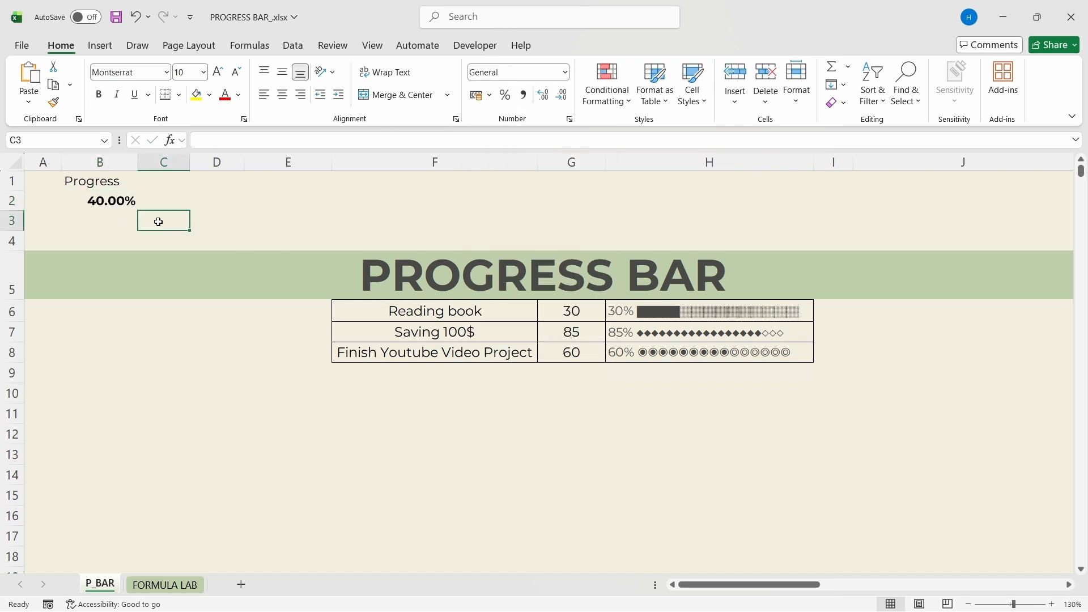
# Copy the ◆ symbol from the Saving 100$ progress bar formula in cell H7 and leave the formula as it is.
pyautogui.click(322, 412)
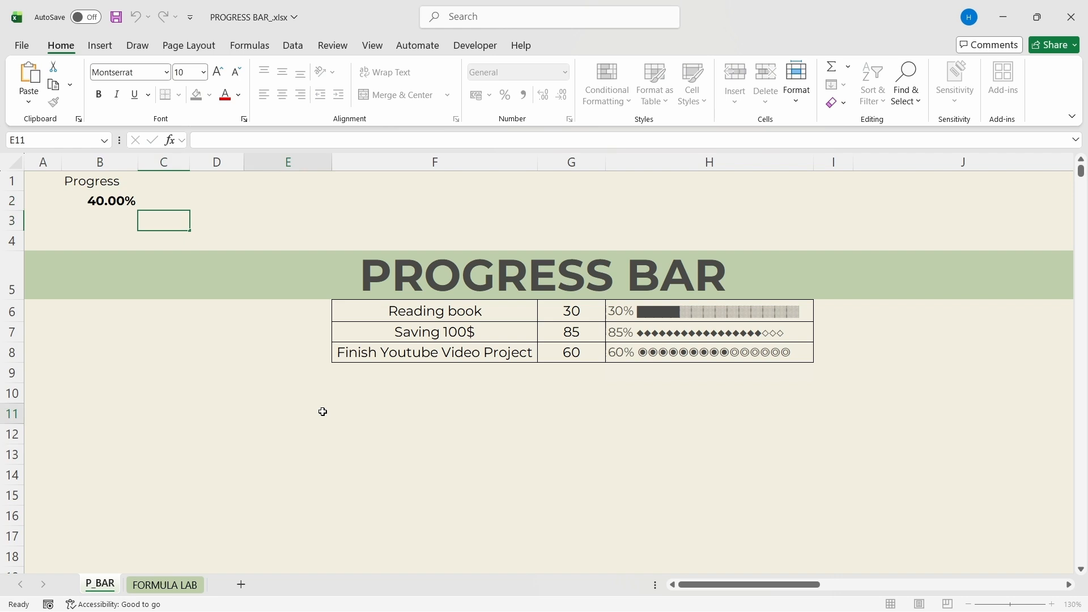
pyautogui.click(672, 338)
pyautogui.moveTo(297, 139); pyautogui.dragTo(278, 141)
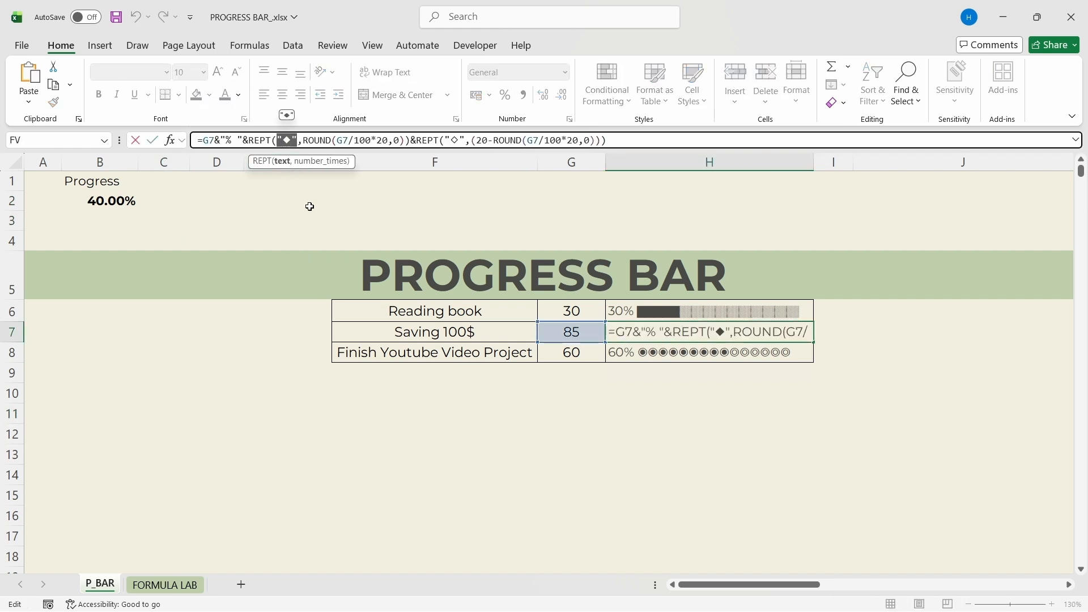
pyautogui.press('Return')
# Enter the formula =REPT("◆",B2*10) in cell F2 and check the progress value in B2.
pyautogui.click(377, 198)
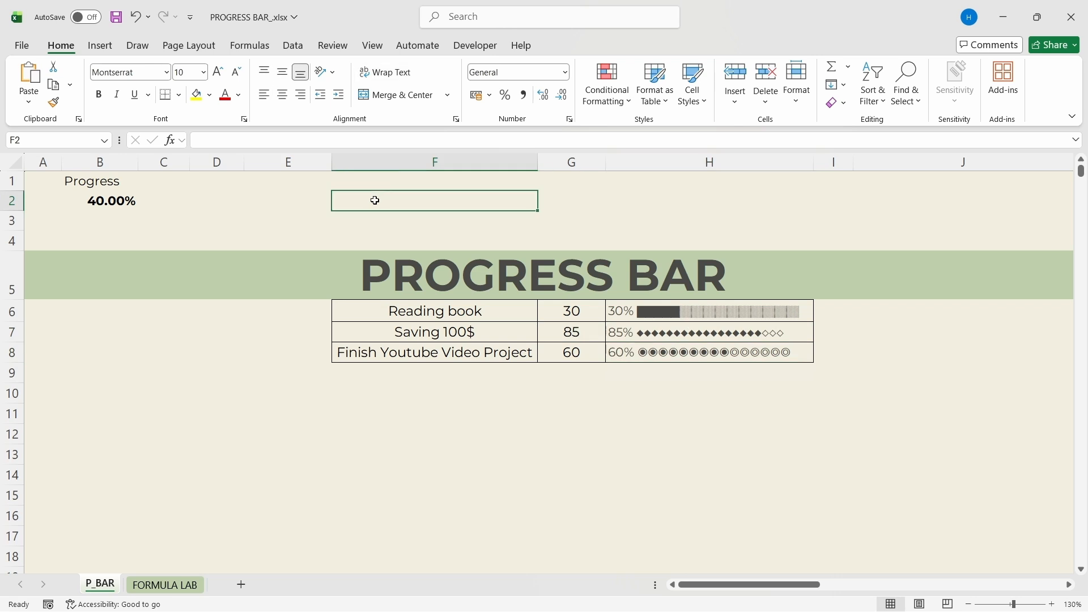
pyautogui.write('=rept')
pyautogui.press('Tab')
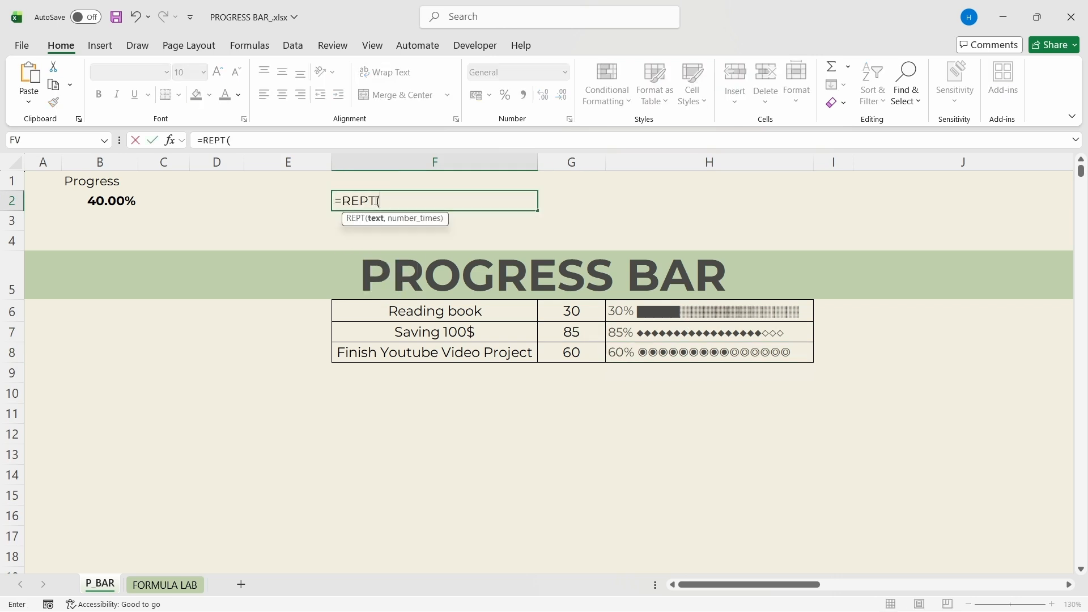
pyautogui.write('"')
pyautogui.write('◆')
pyautogui.write('",')
pyautogui.click(109, 200)
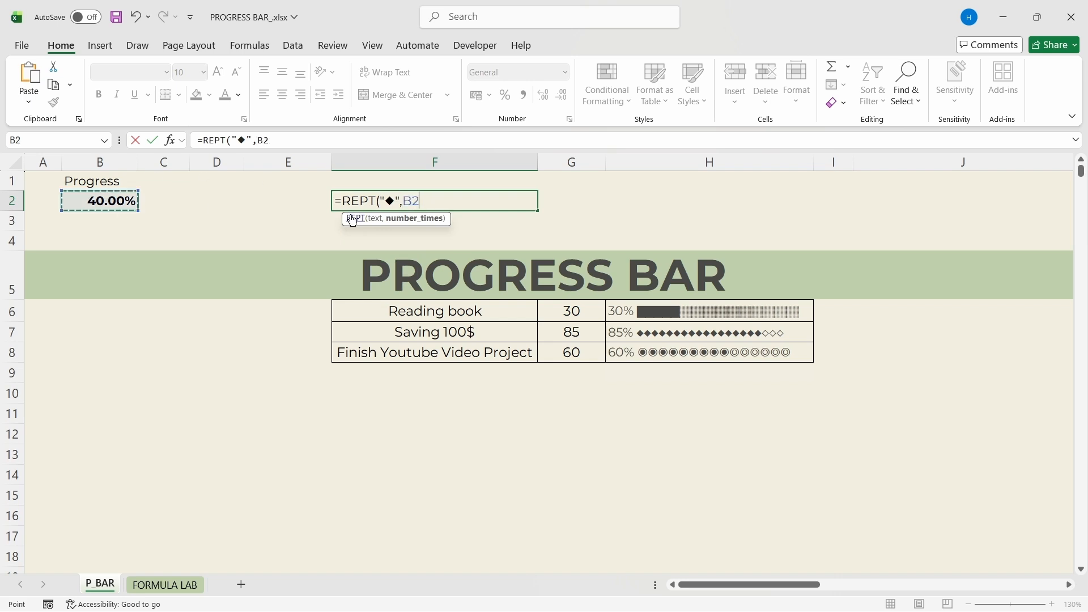
pyautogui.write('*10)')
pyautogui.press('Return')
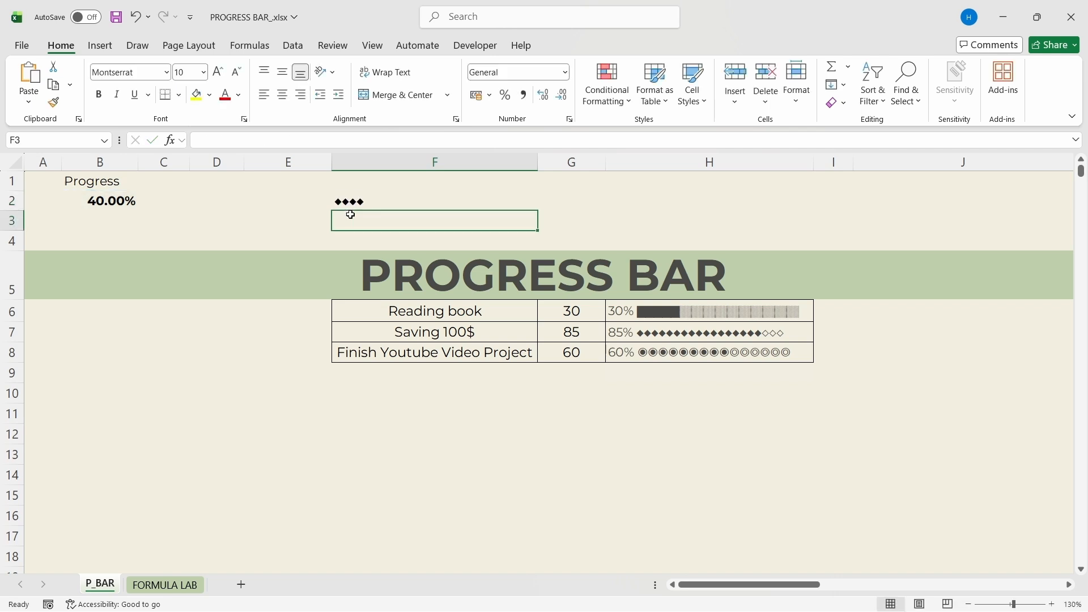
pyautogui.click(105, 208)
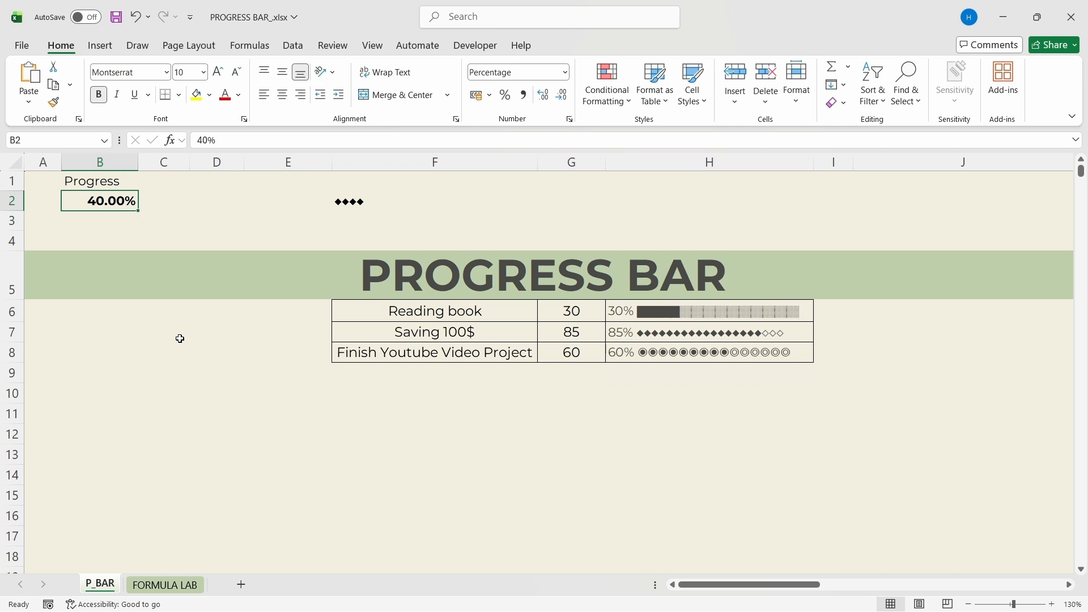
# Test the progress bar by setting the progress value in B2 to 60% and 30%.
pyautogui.write('60')
pyautogui.press('Return')
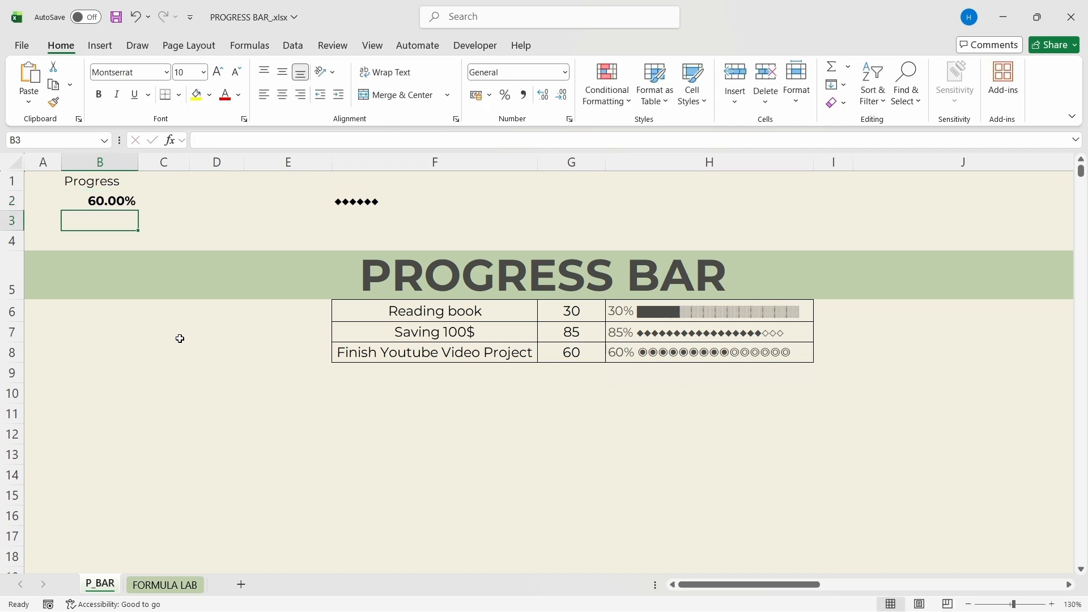
pyautogui.click(100, 200)
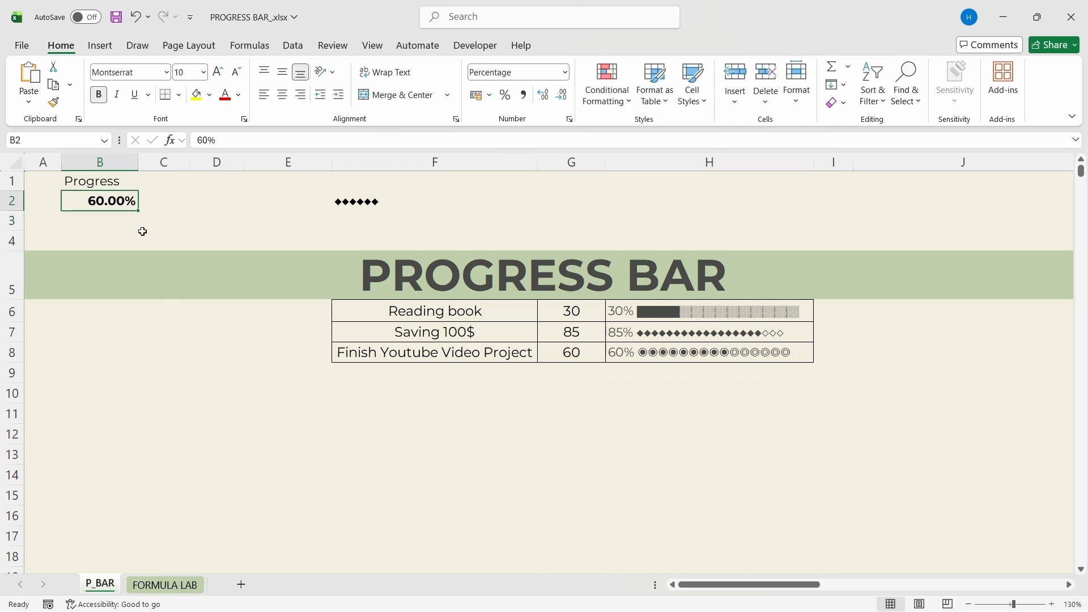
pyautogui.write('30')
pyautogui.press('Return')
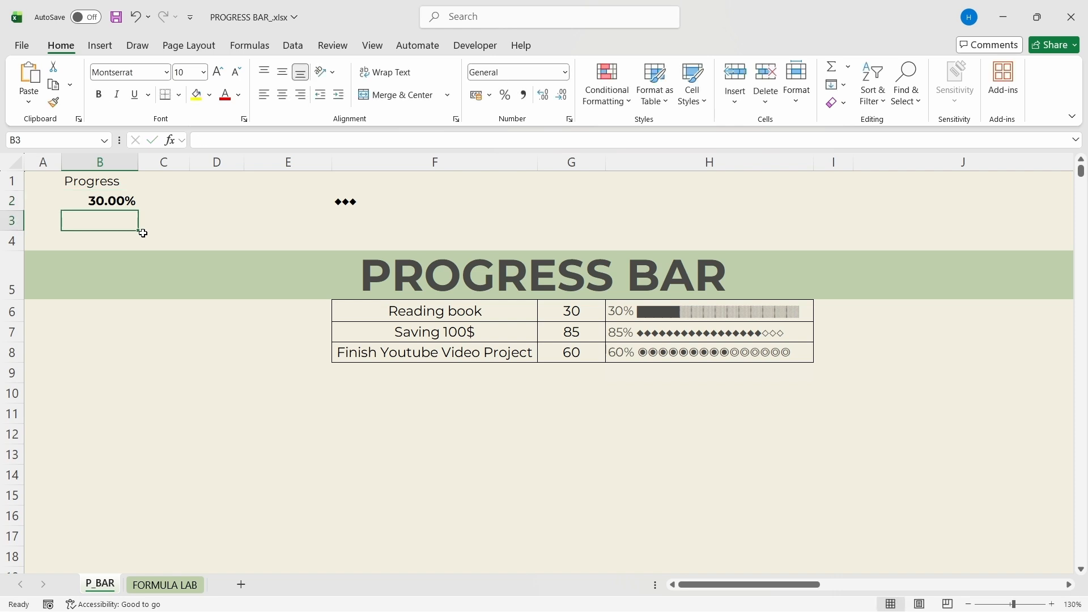
# Copy the quoted ◇ symbol from the Saving 100$ formula in cell H7, leaving the formula as it is.
pyautogui.click(396, 475)
pyautogui.click(755, 336)
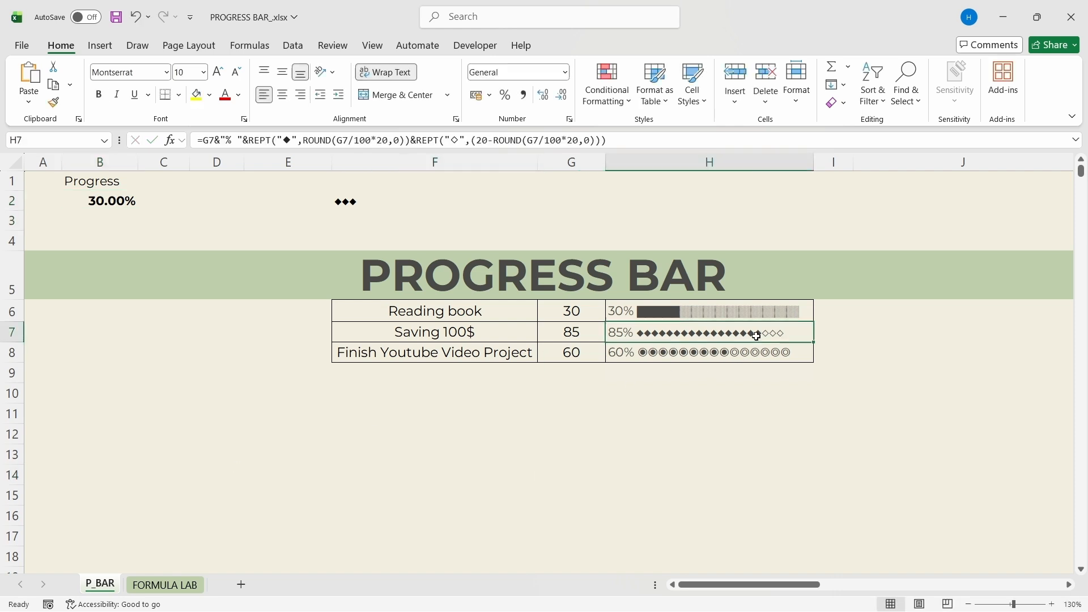
pyautogui.click(466, 140)
pyautogui.moveTo(466, 140); pyautogui.dragTo(445, 141)
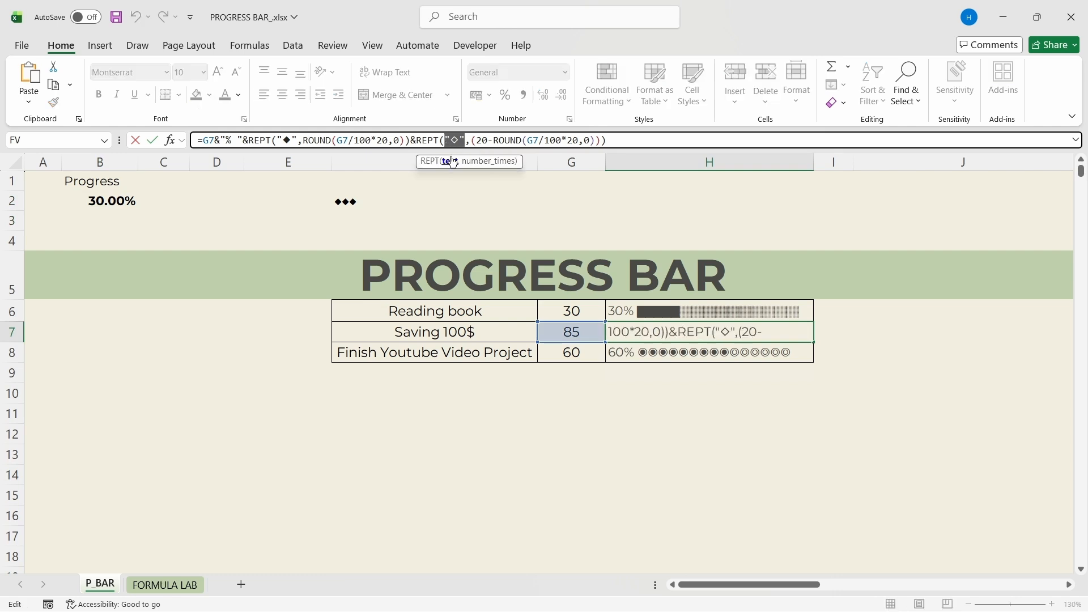
pyautogui.press('Return')
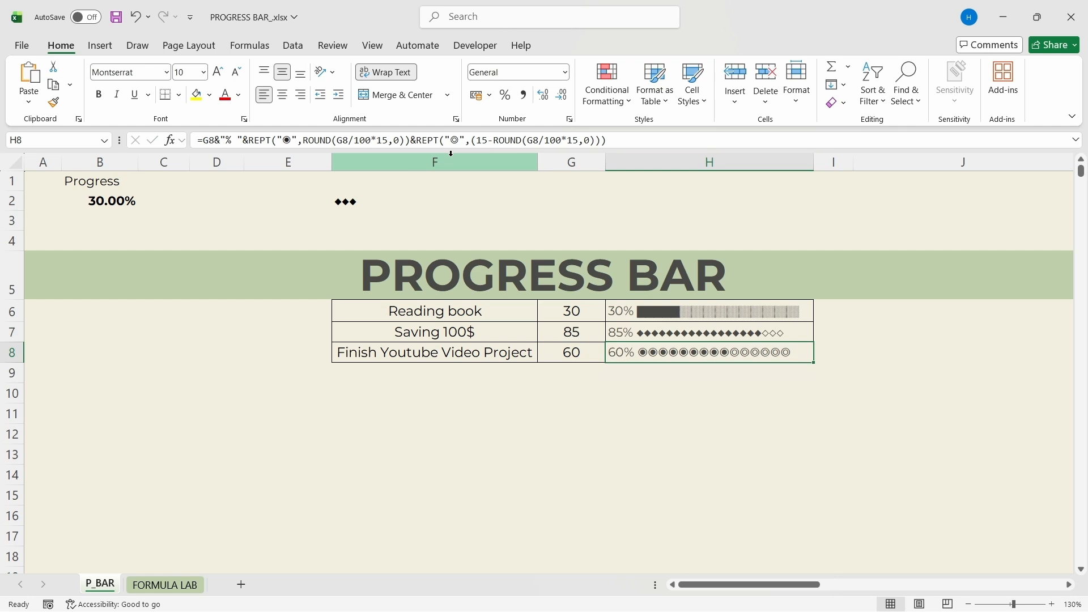
# Enter the formula =REPT("◇",10*(1-B2)) in cell G2 for the unfilled part of the bar.
pyautogui.click(568, 201)
pyautogui.write('=r')
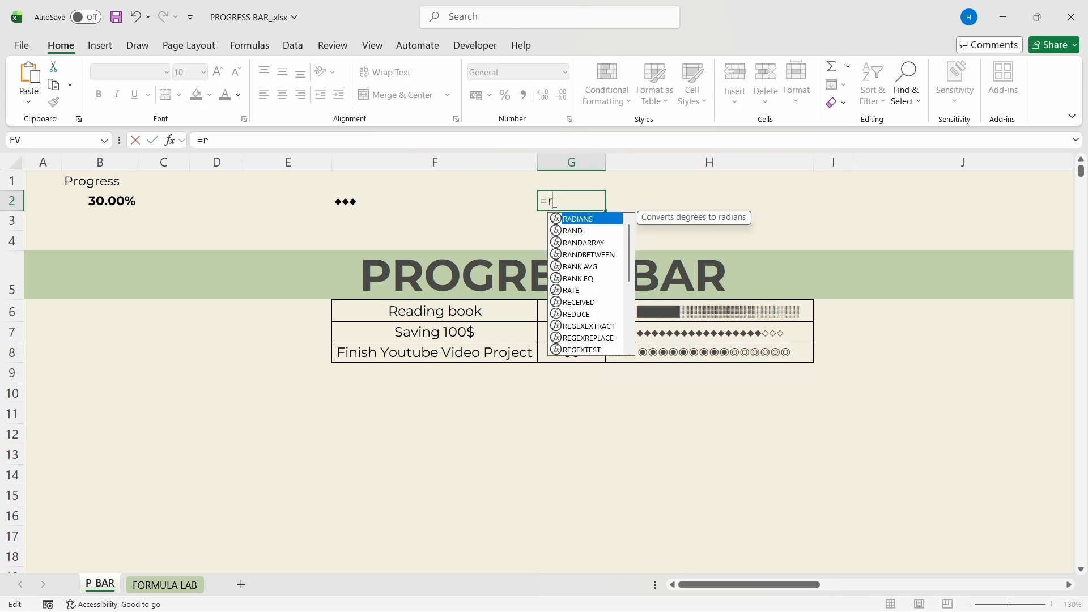
pyautogui.write('ept')
pyautogui.press('Tab')
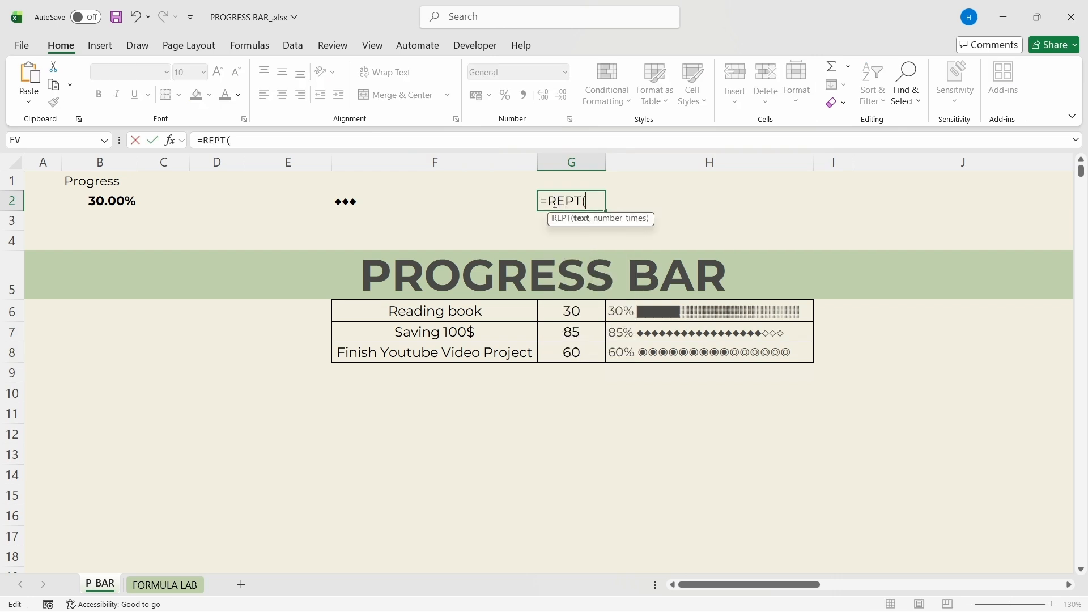
pyautogui.write('"◇",10*(')
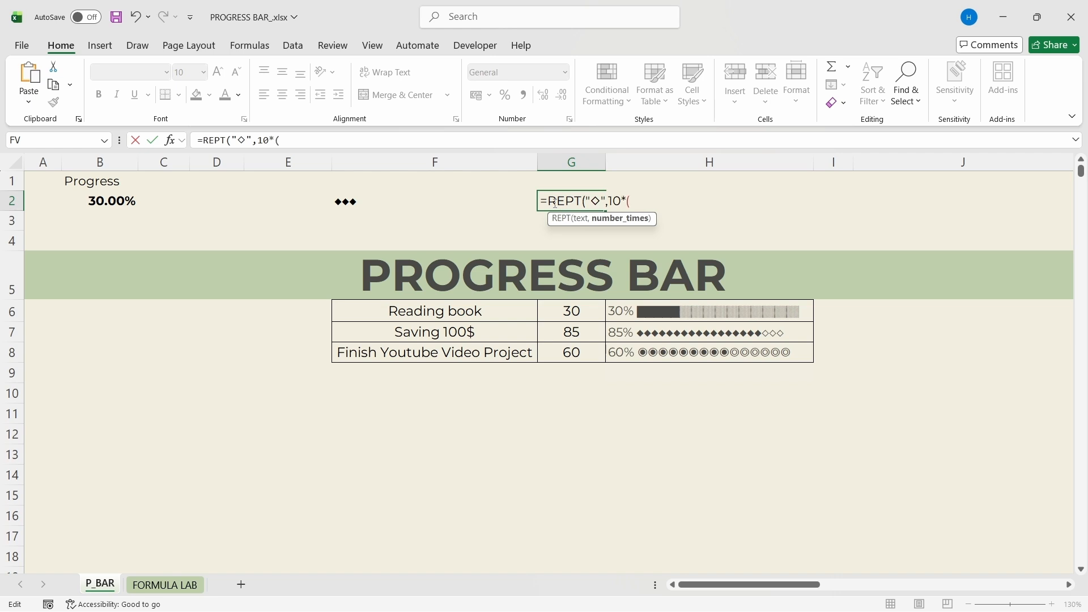
pyautogui.write('1-')
pyautogui.click(139, 201)
pyautogui.write('))')
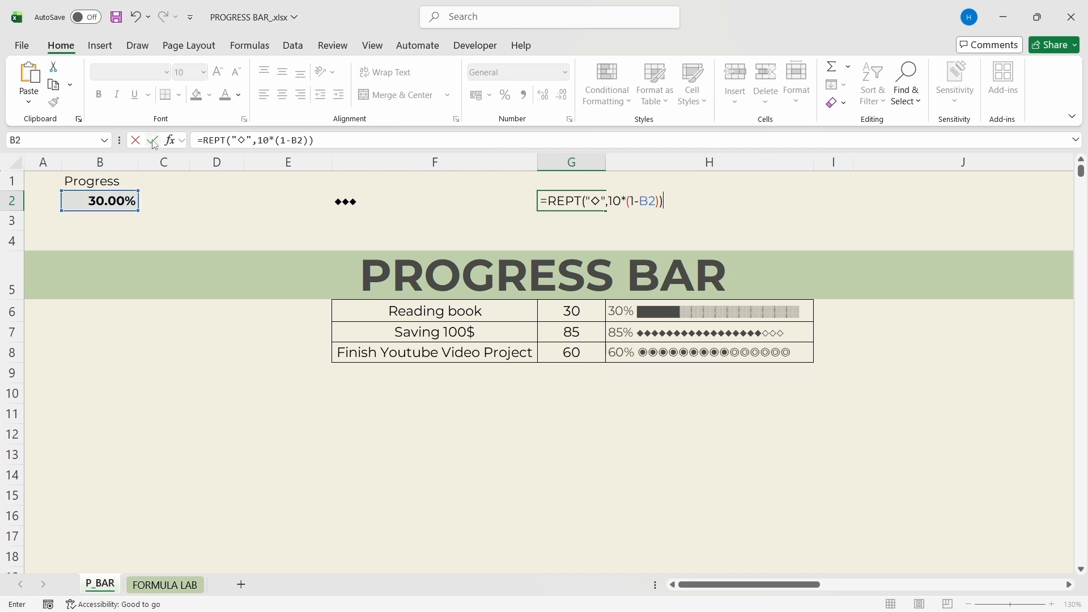
pyautogui.click(322, 141)
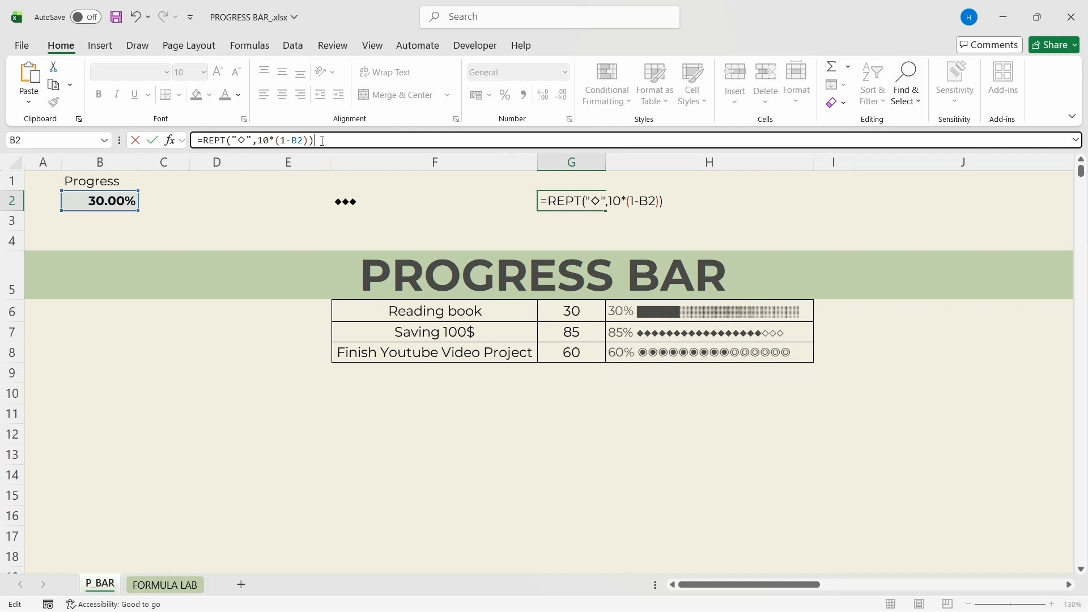
pyautogui.press('Return')
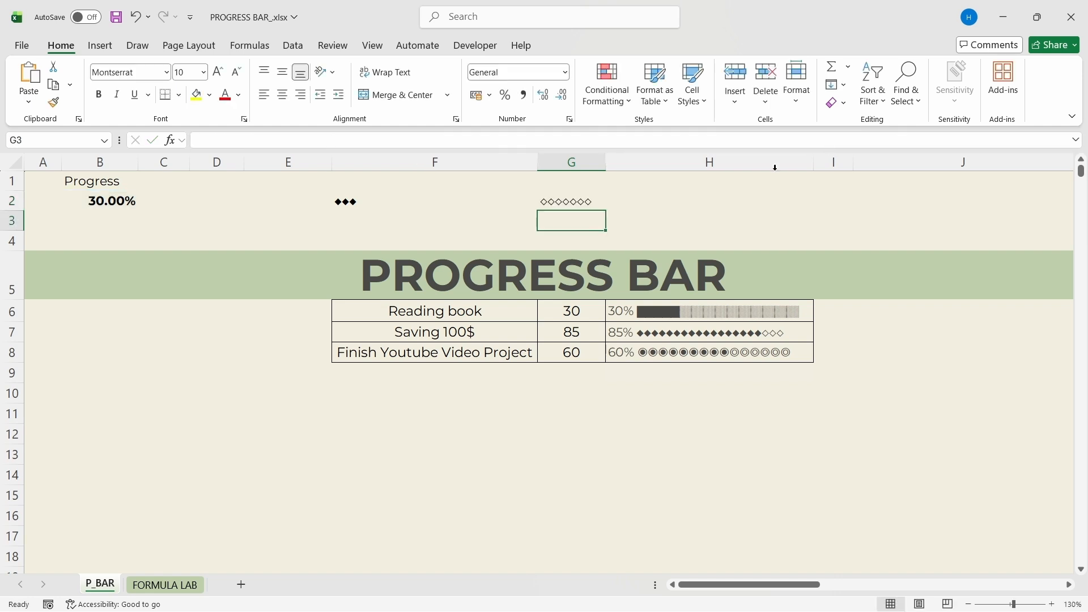
# Copy the REPT expression from G2 and append it with & to the formula in F2.
pyautogui.click(618, 205)
pyautogui.click(586, 205)
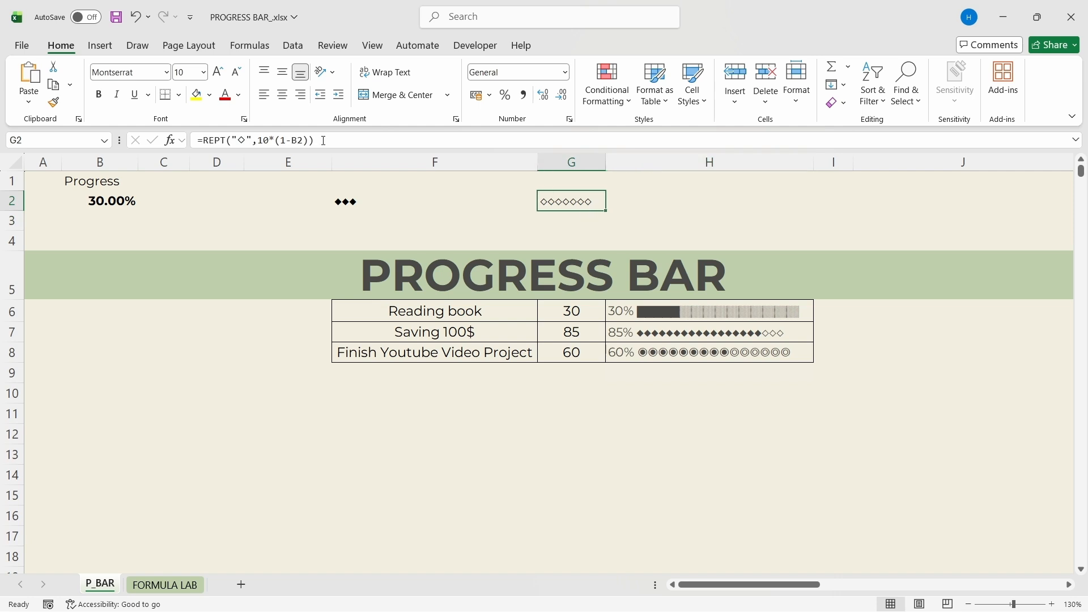
pyautogui.moveTo(315, 140); pyautogui.dragTo(204, 140)
pyautogui.rightClick(213, 143)
pyautogui.click(248, 179)
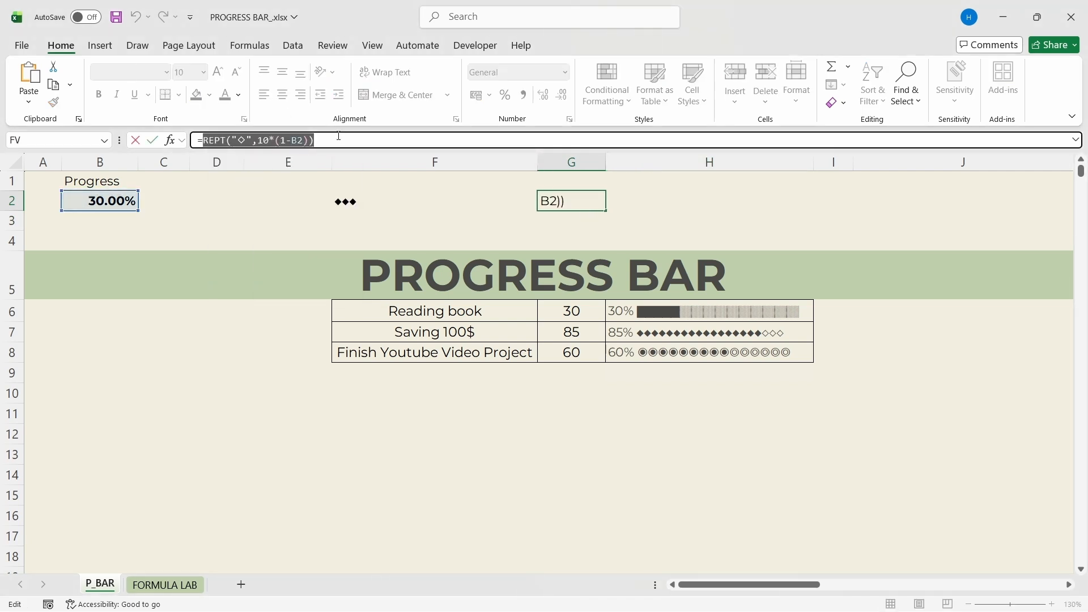
pyautogui.press('Return')
pyautogui.click(368, 205)
pyautogui.click(324, 139)
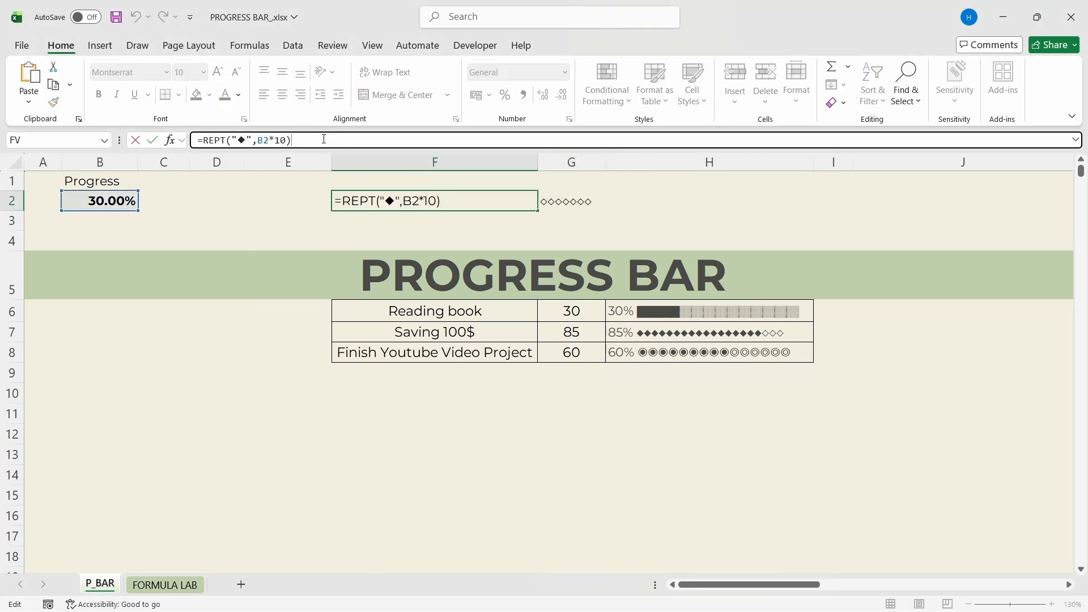
pyautogui.write('&')
pyautogui.hotkey('ctrl', 'v')
pyautogui.press('Return')
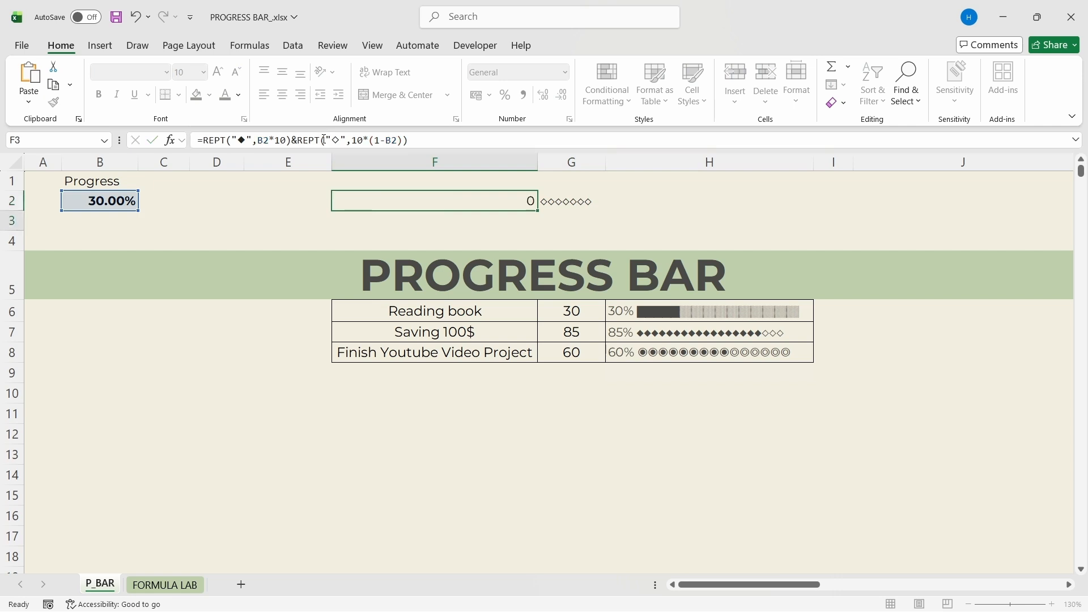
# Clear the separate ◇ formula from cell G2.
pyautogui.click(572, 199)
pyautogui.press('Delete')
pyautogui.click(362, 223)
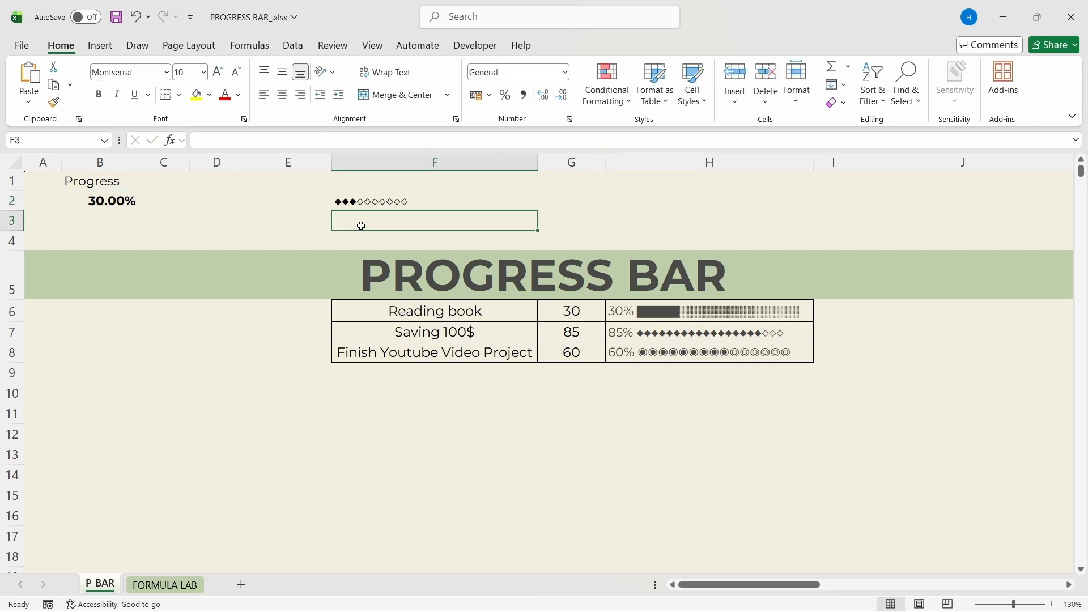
# Test the combined bar by setting the progress value in B2 to 70%, 90% and 80%.
pyautogui.click(118, 201)
pyautogui.write('70%')
pyautogui.press('Return')
pyautogui.press('Up')
pyautogui.write('90%')
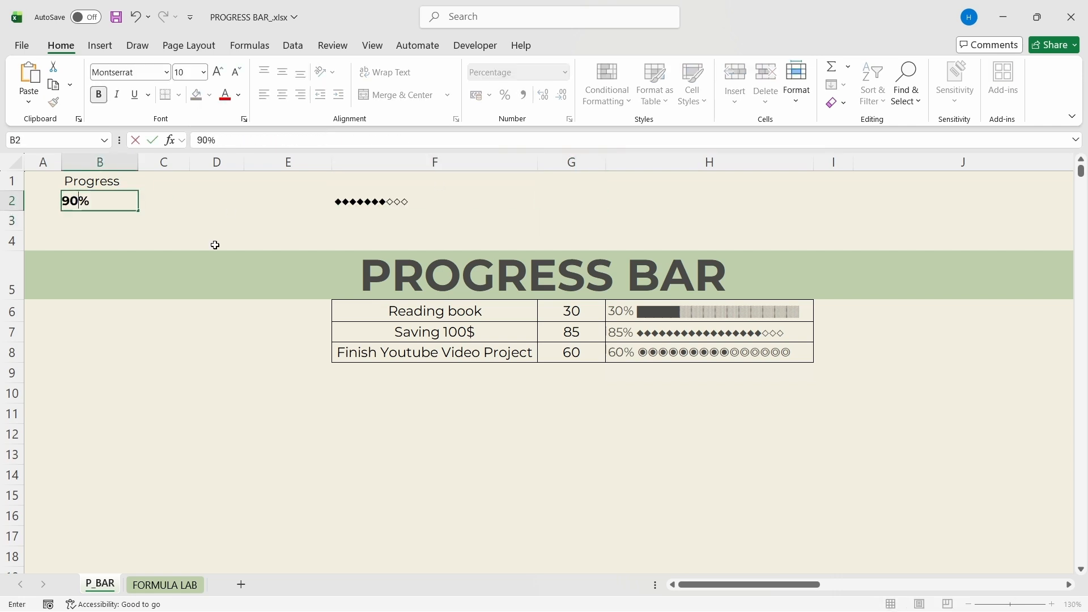
pyautogui.press('Return')
pyautogui.press('Up')
pyautogui.write('80%')
pyautogui.press('Return')
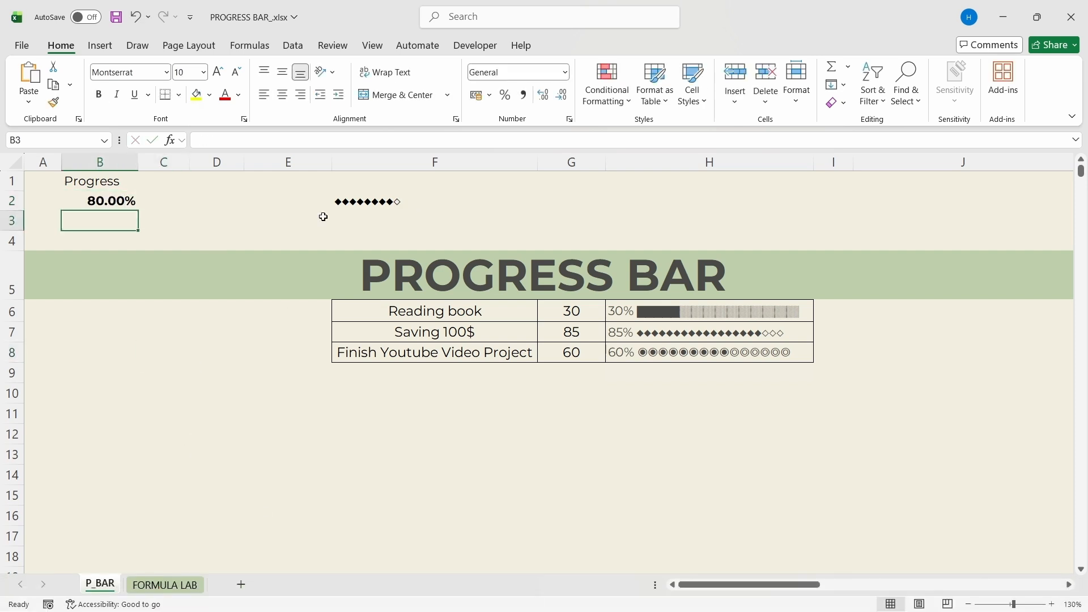
# Test the combined bar with B2 set to 90%, 100% and 90% again.
pyautogui.click(105, 201)
pyautogui.write('90%')
pyautogui.press('Return')
pyautogui.click(105, 201)
pyautogui.write('100%')
pyautogui.press('Return')
pyautogui.click(106, 201)
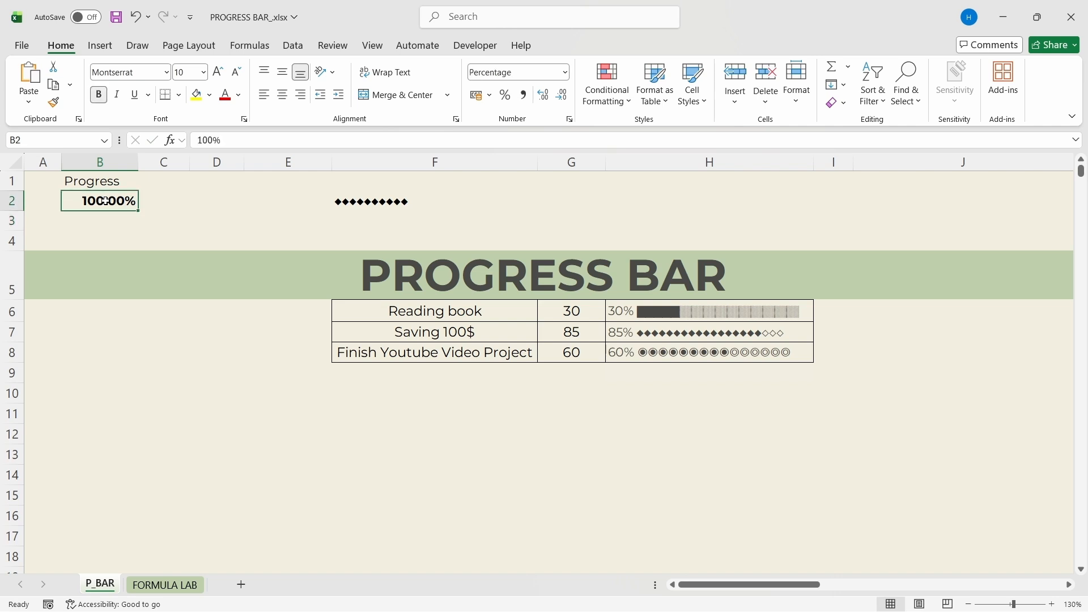
pyautogui.write('90%')
pyautogui.press('Return')
# Change the repeat count of the ◆ part in the F2 formula to ROUND(B2*10,0).
pyautogui.click(423, 201)
pyautogui.doubleClick(422, 201)
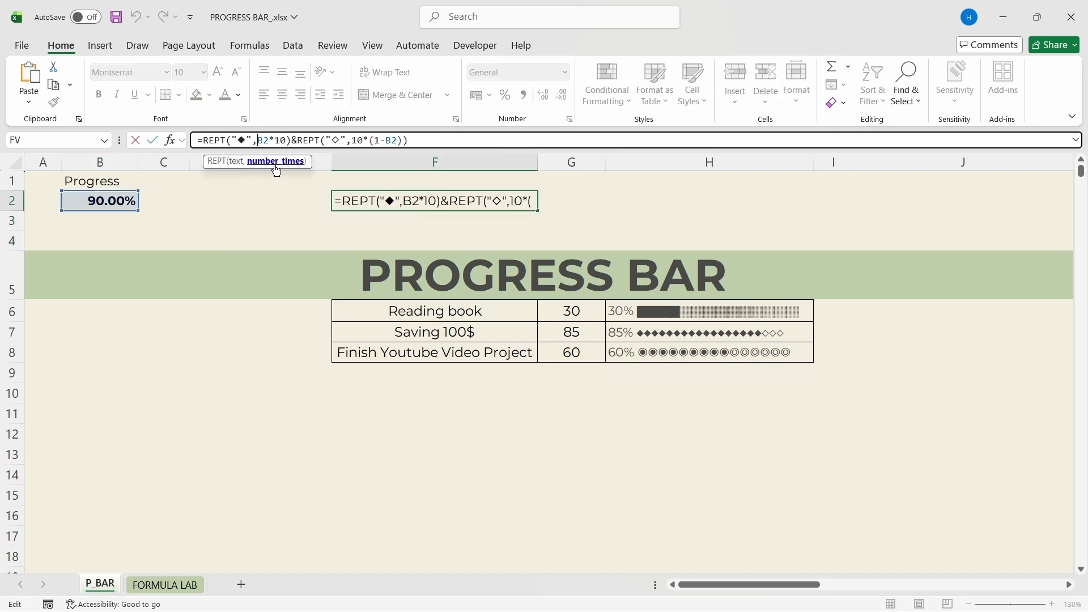
pyautogui.write('ROUND(B2*10,0')
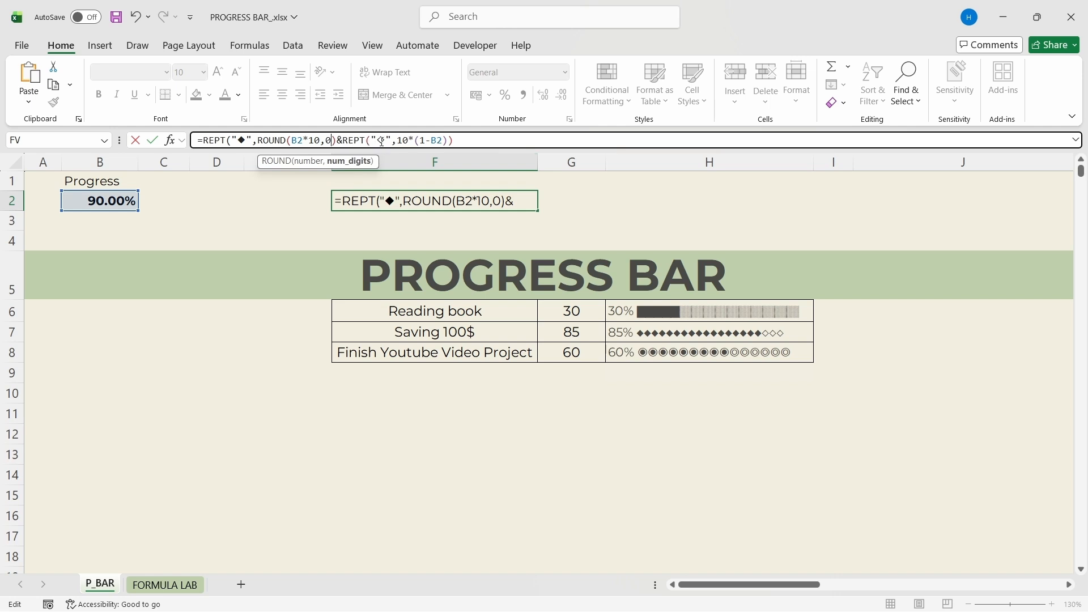
# Wrap the repeat count of the ◇ part in the F2 formula as ROUND(10*(1-B2),0).
pyautogui.press('Right')
pyautogui.press('Right')
pyautogui.press('Right')
pyautogui.press('Right')
pyautogui.press('Right')
pyautogui.press('Right')
pyautogui.press('Right')
pyautogui.press('Right')
pyautogui.press('Right')
pyautogui.press('Right')
pyautogui.press('Right')
pyautogui.write('roun')
pyautogui.press('Tab')
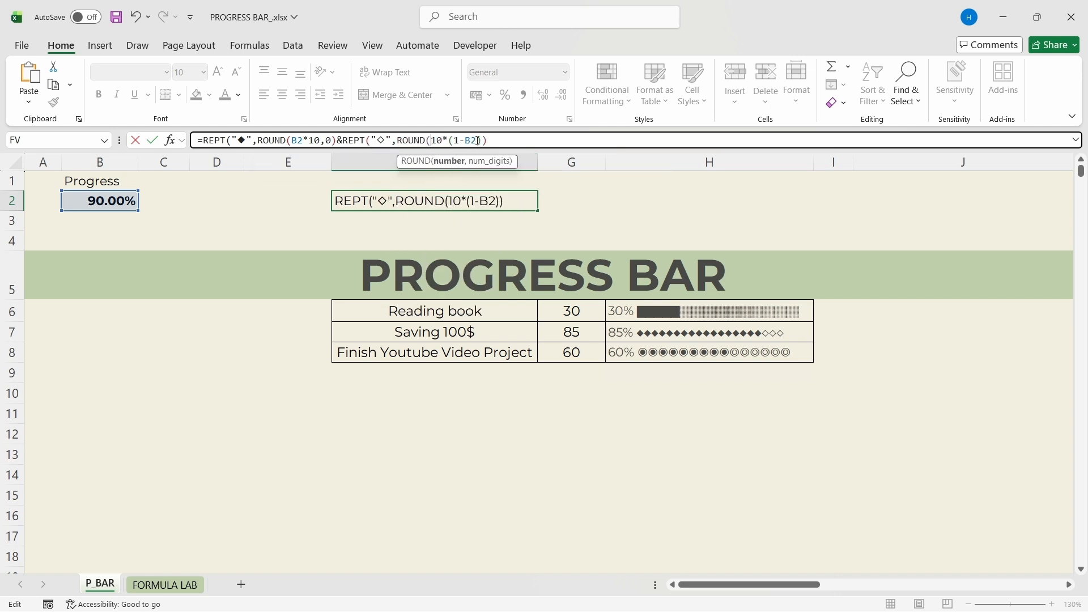
pyautogui.press('Right')
pyautogui.press('Right')
pyautogui.press('Right')
pyautogui.press('Right')
pyautogui.press('Right')
pyautogui.press('Right')
pyautogui.press('Right')
pyautogui.press('Right')
pyautogui.press('Right')
pyautogui.write(',0')
# Add the missing closing parentheses to both REPT functions in F2 and commit the formula.
pyautogui.click(339, 139)
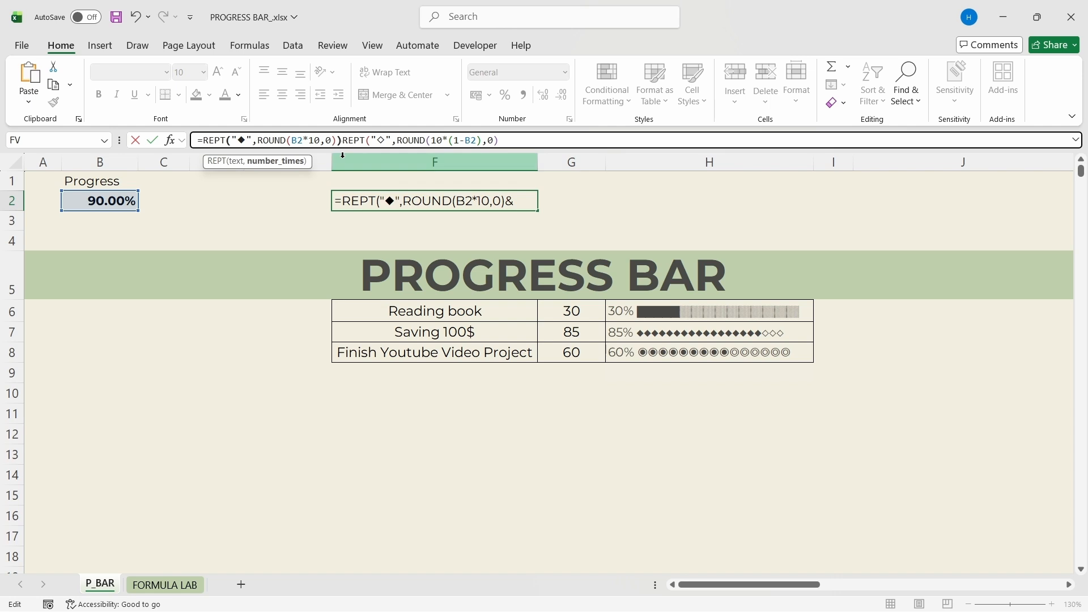
pyautogui.write(')')
pyautogui.click(514, 141)
pyautogui.write(')')
pyautogui.press('Return')
pyautogui.click(452, 200)
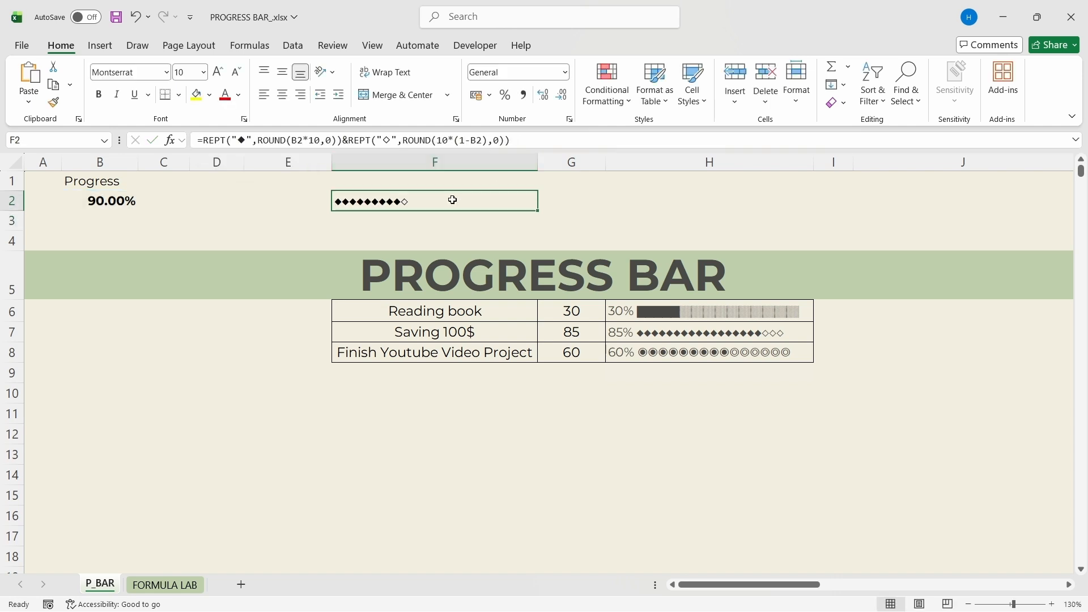
# Test the rounded bar with B2 set to 80%, 90% and 100%, and finish with 30%.
pyautogui.click(122, 202)
pyautogui.write('80%')
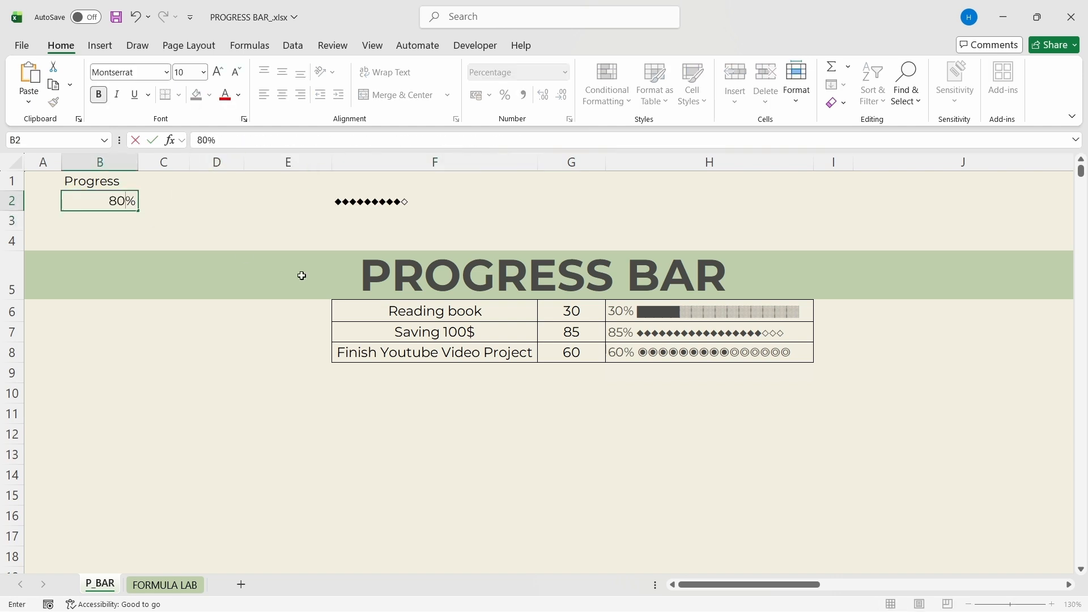
pyautogui.press('Return')
pyautogui.press('Up')
pyautogui.write('90%')
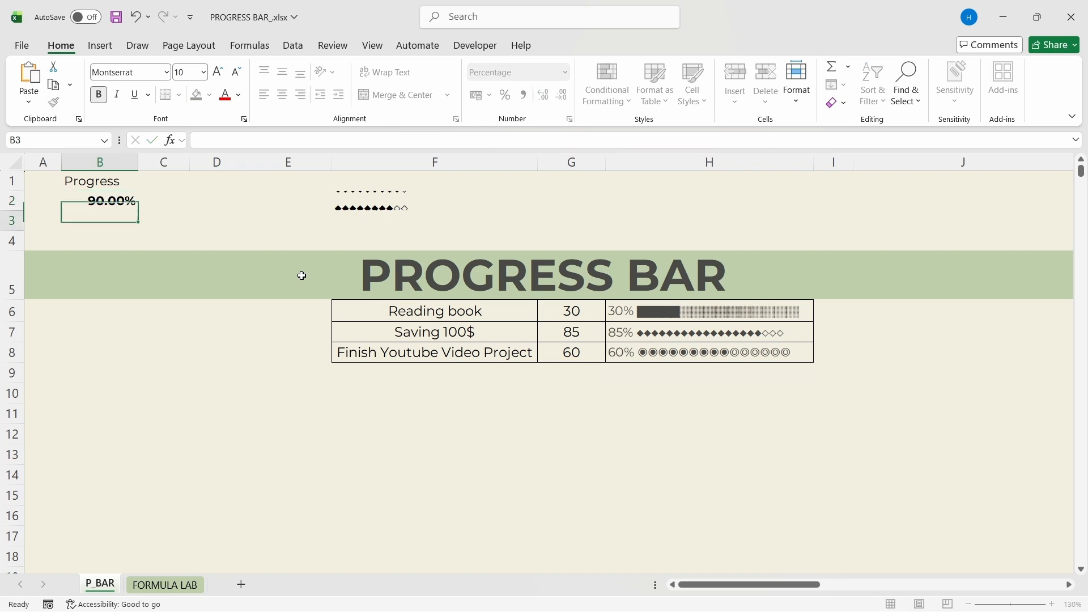
pyautogui.press('Return')
pyautogui.press('Up')
pyautogui.write('100%')
pyautogui.press('Return')
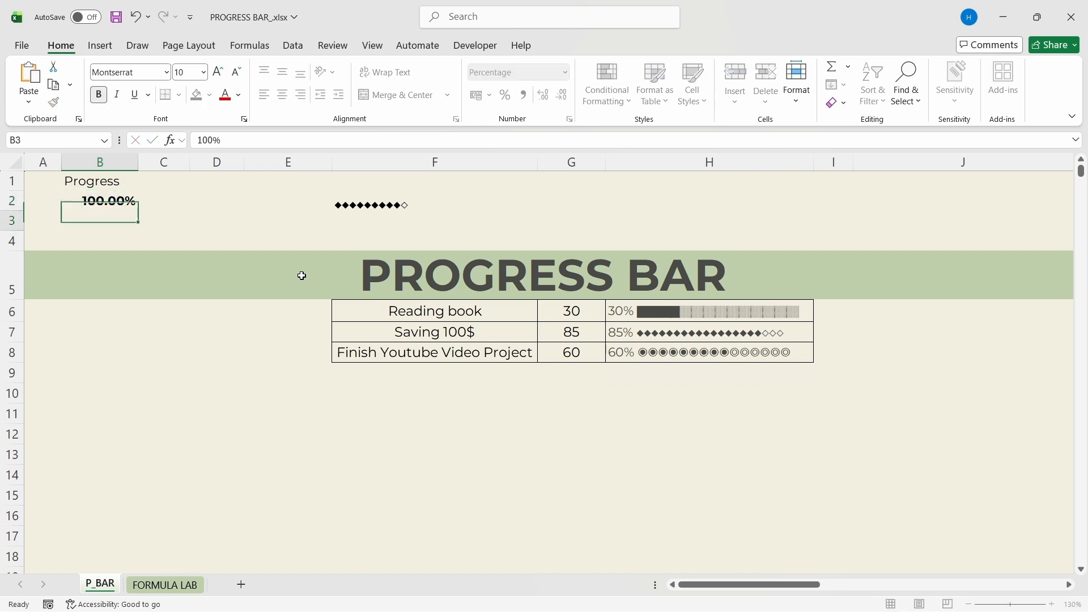
pyautogui.press('Up')
pyautogui.write('30%')
pyautogui.press('Return')
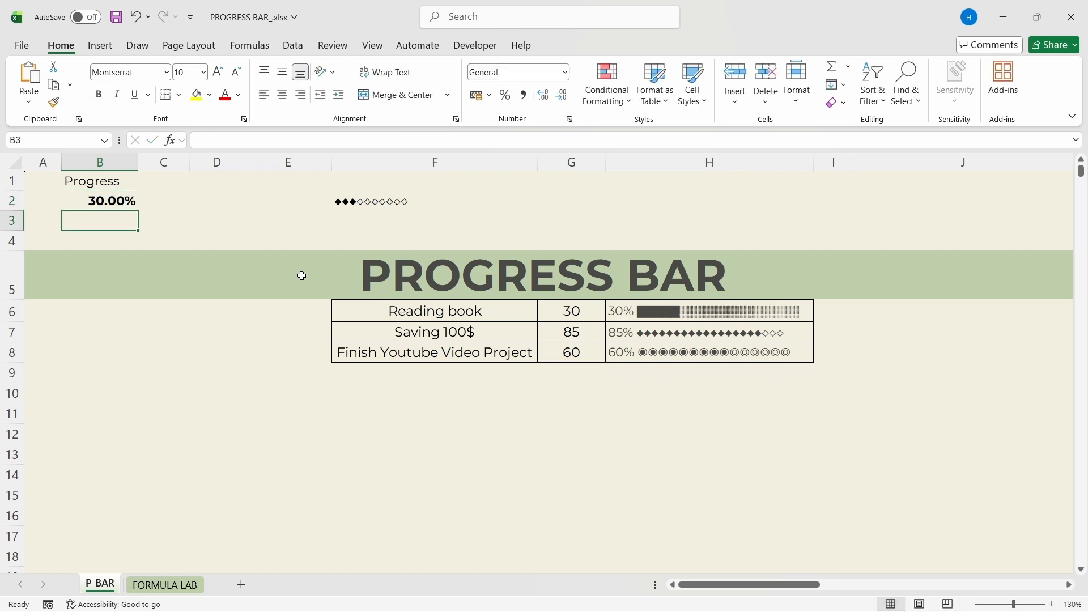
# Enter 10 in cell C2 under the Bar Length heading.
pyautogui.click(418, 207)
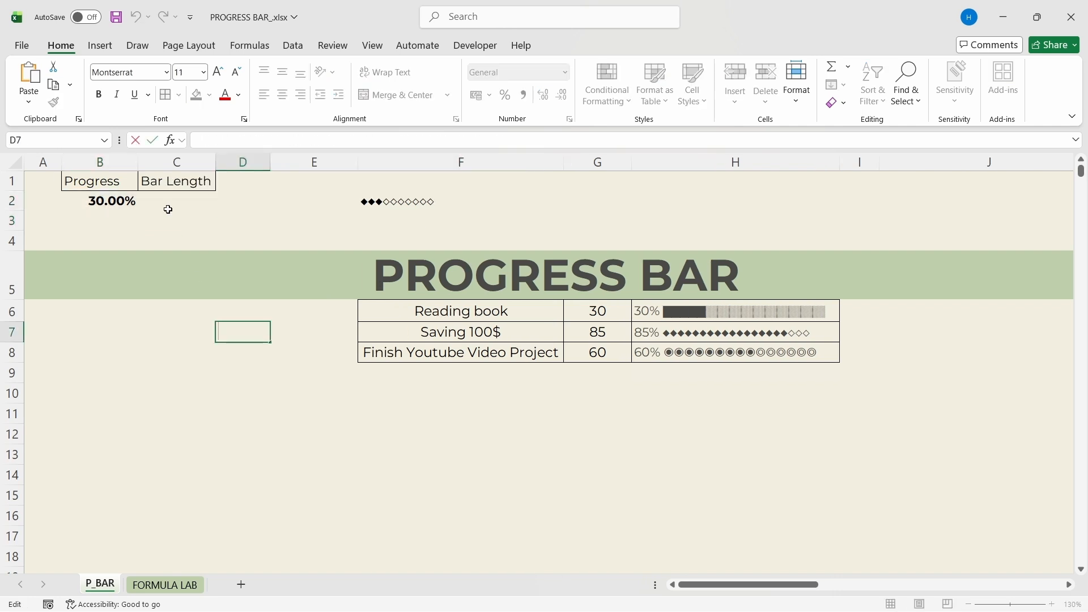
pyautogui.click(165, 209)
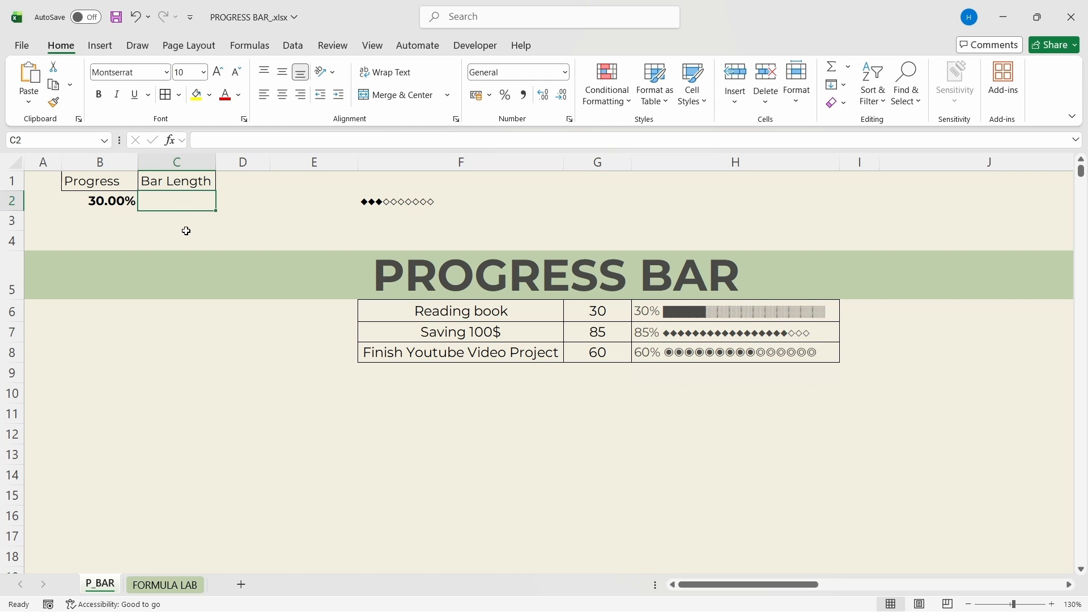
pyautogui.write('10')
pyautogui.press('Return')
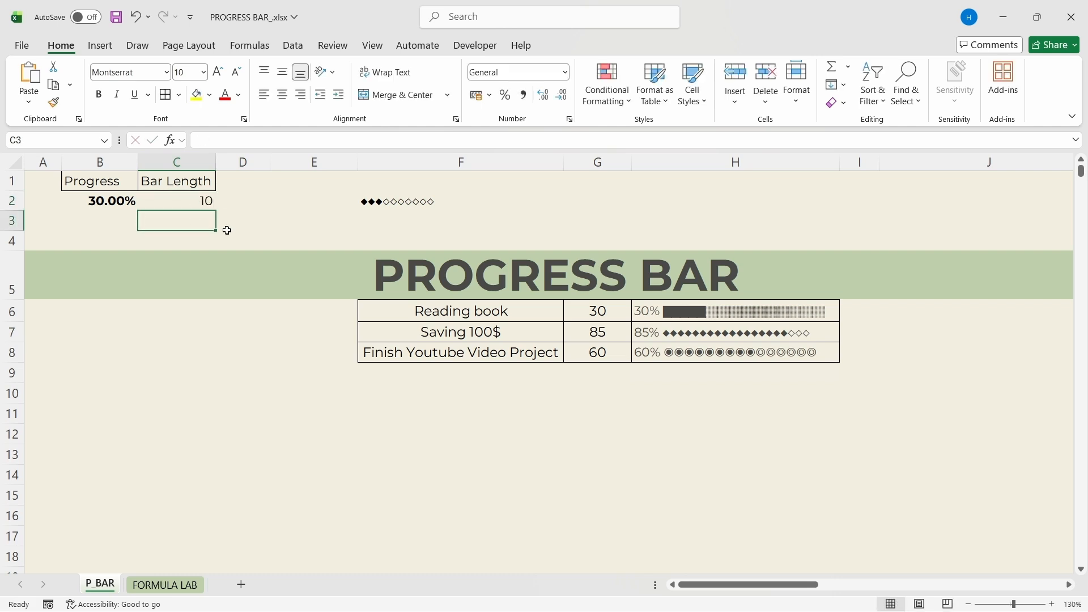
pyautogui.press('Up')
# Replace both hard-coded 10s in the F2 formula with references to the Bar Length cell C2 and commit it.
pyautogui.click(383, 199)
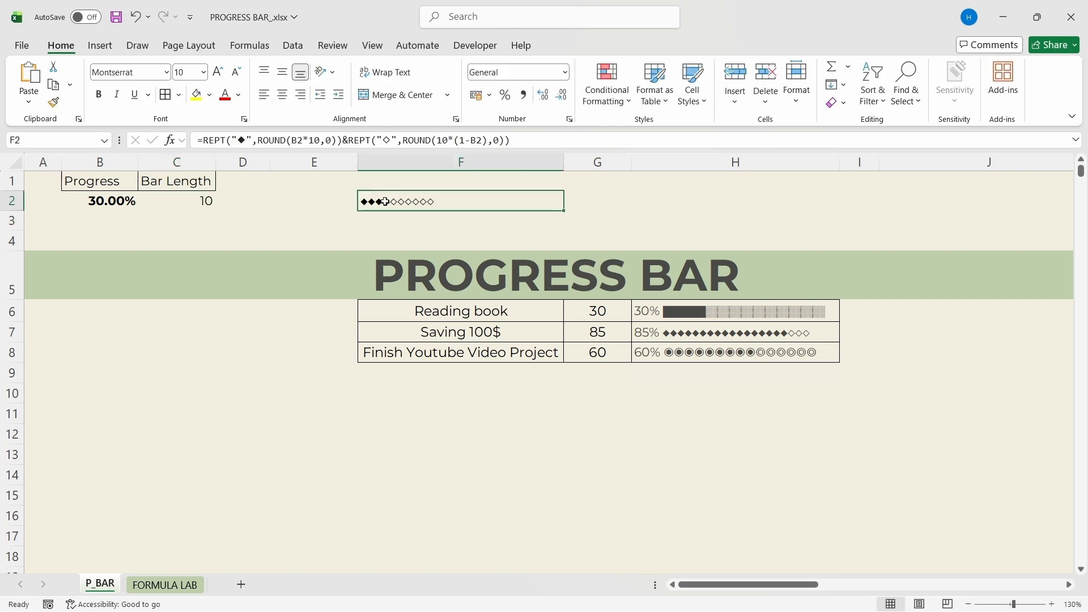
pyautogui.doubleClick(311, 142)
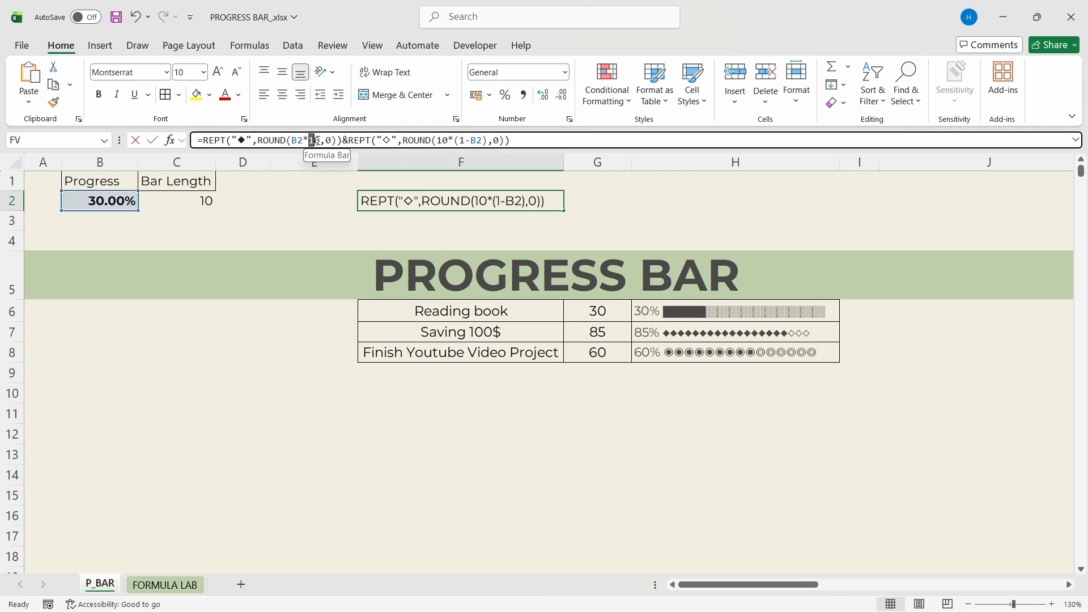
pyautogui.click(173, 204)
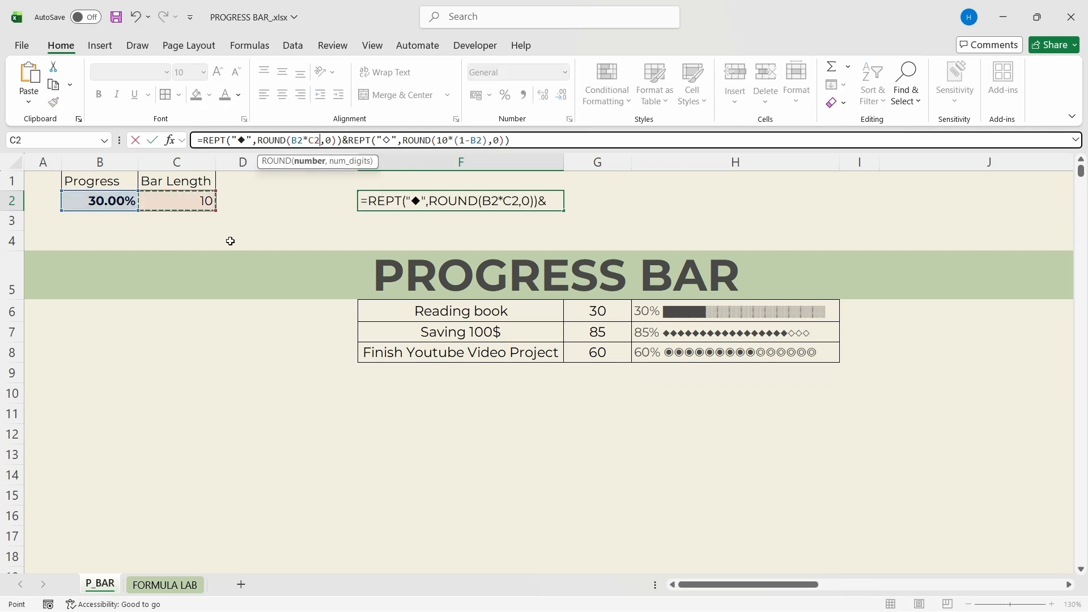
pyautogui.doubleClick(444, 140)
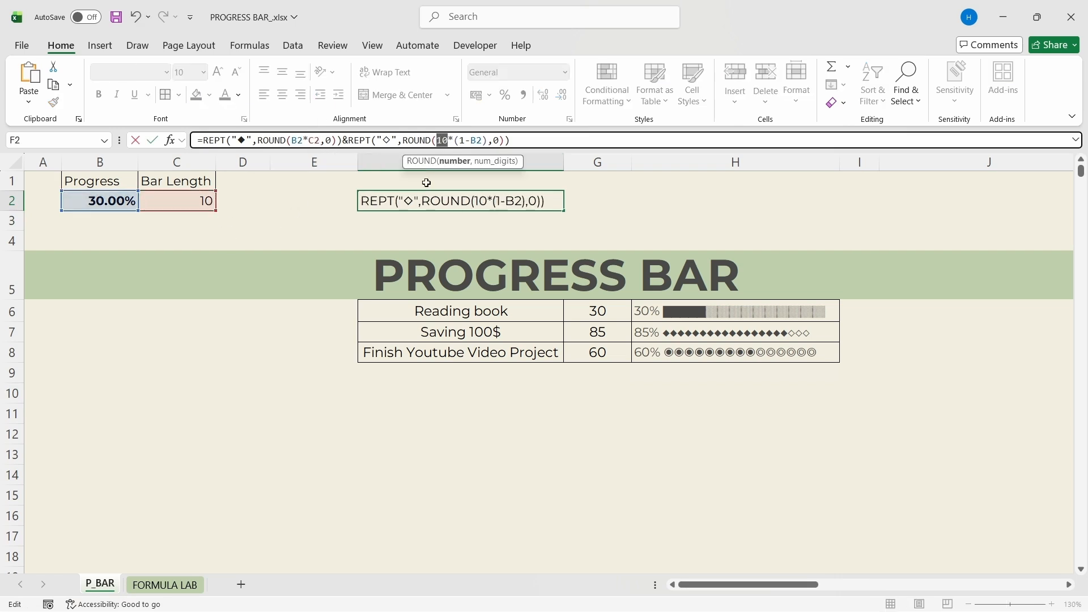
pyautogui.click(185, 203)
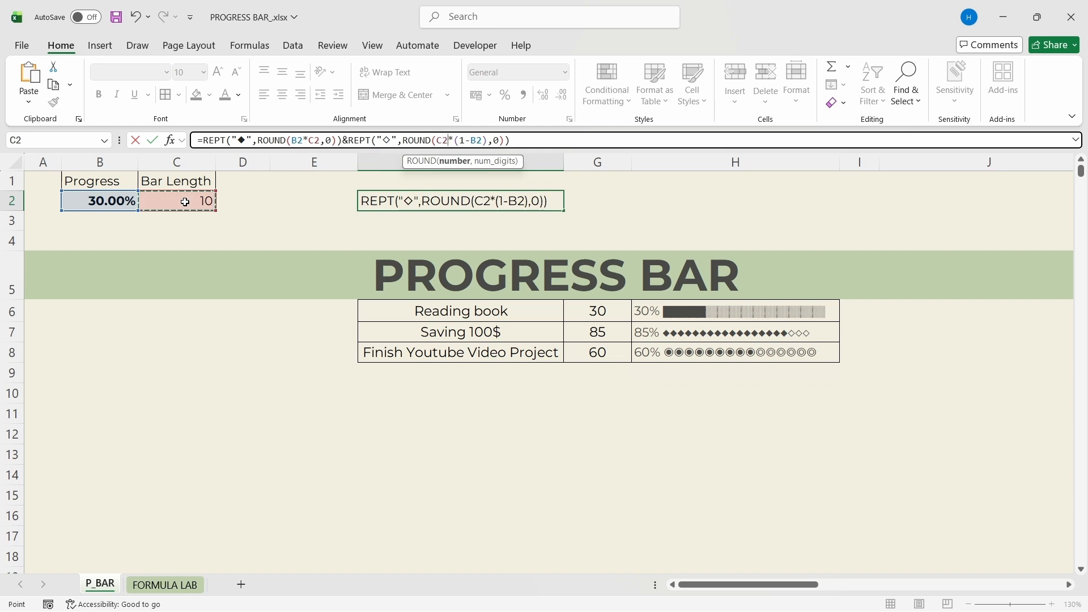
pyautogui.press('Return')
# Test the bar with Bar Length 20 and 15 in C2, and with Progress 65% in B2.
pyautogui.click(185, 202)
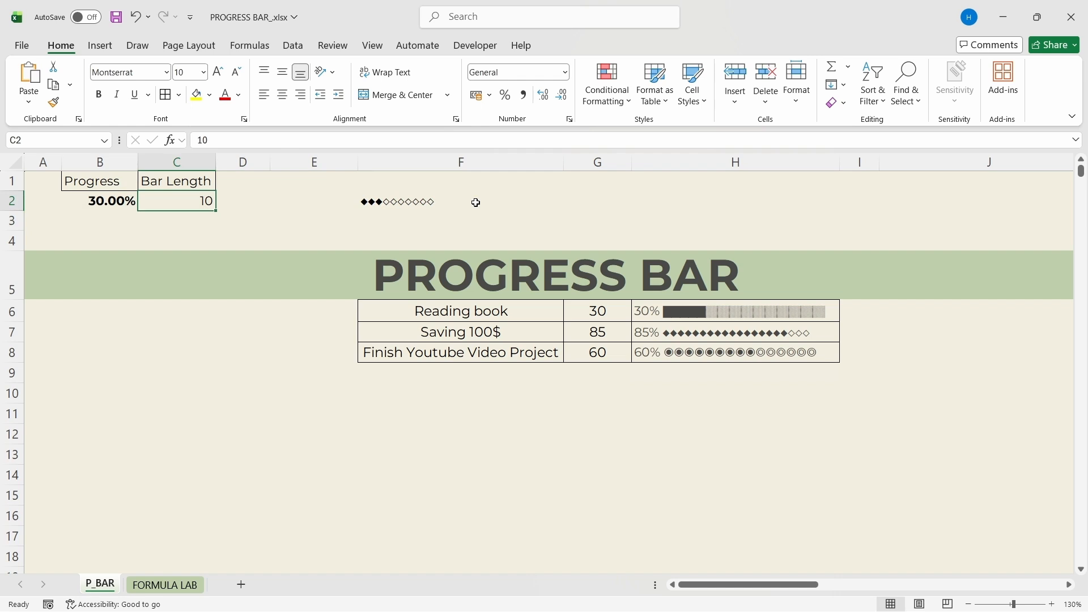
pyautogui.write('20')
pyautogui.press('Return')
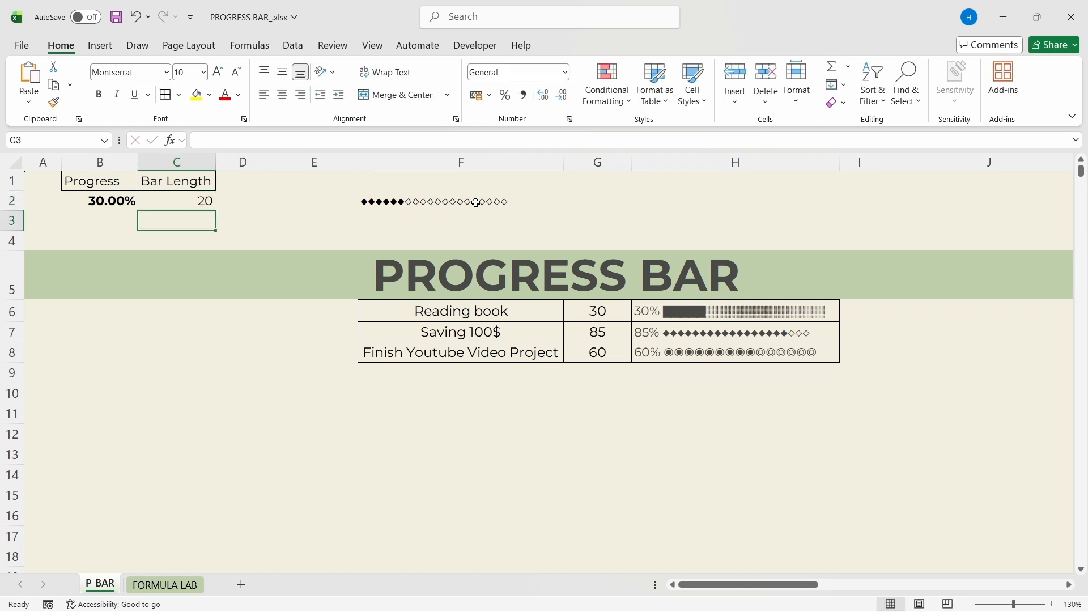
pyautogui.click(194, 201)
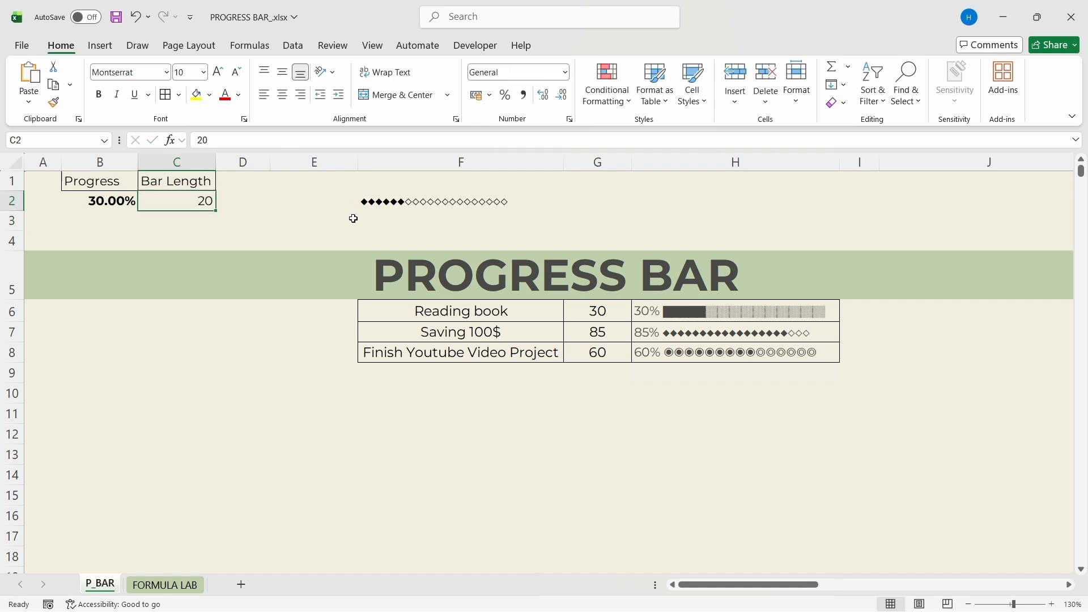
pyautogui.write('15')
pyautogui.press('Return')
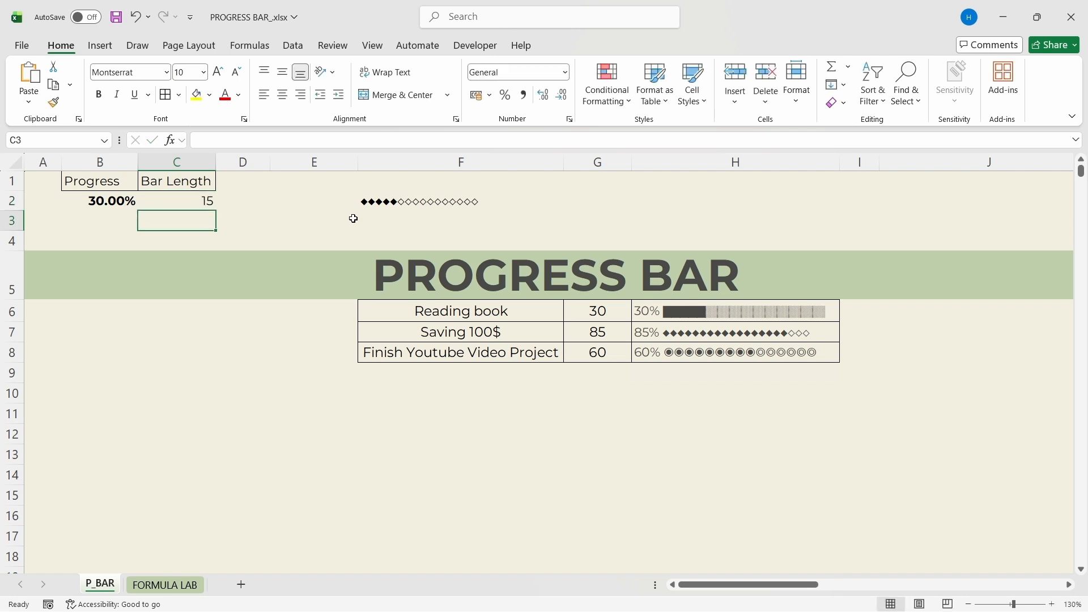
pyautogui.click(111, 207)
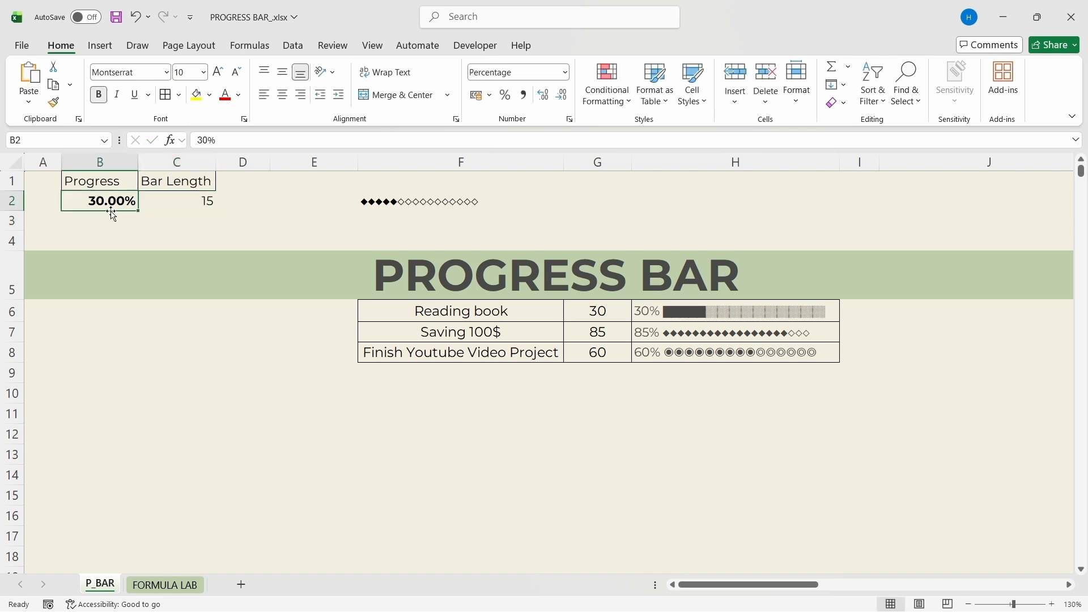
pyautogui.write('65%')
pyautogui.press('Return')
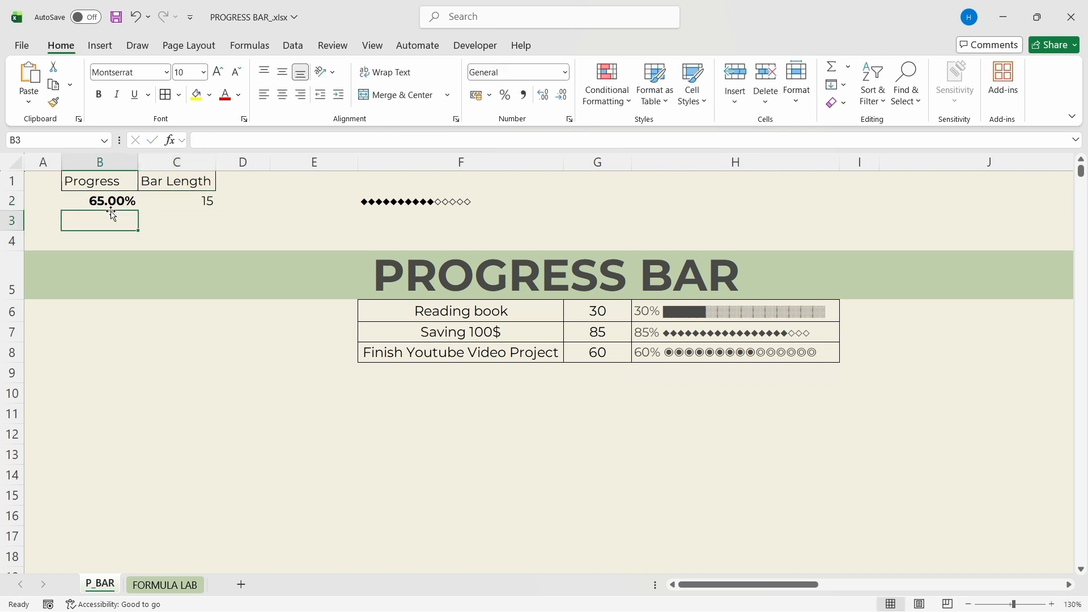
pyautogui.click(181, 222)
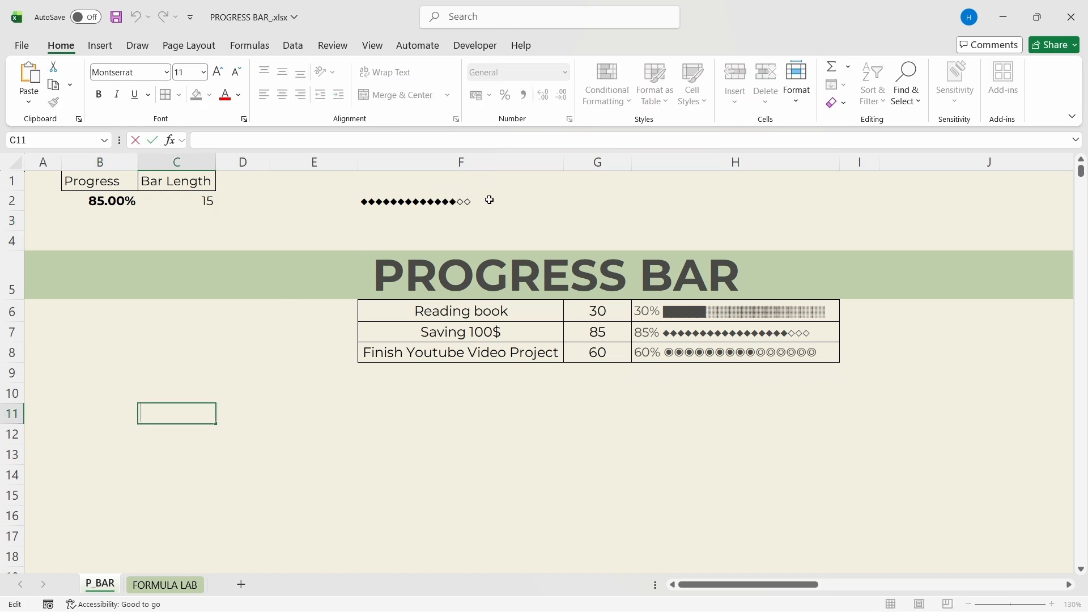
# Append & " %" to the end of the F2 formula, with a space before the percent sign, and commit it.
pyautogui.click(488, 201)
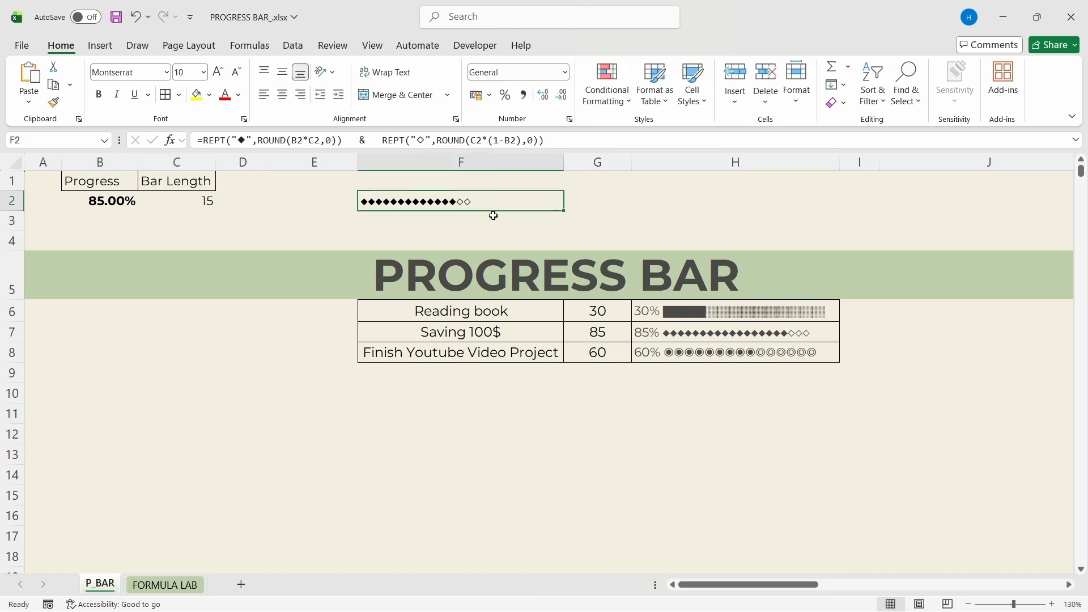
pyautogui.click(561, 141)
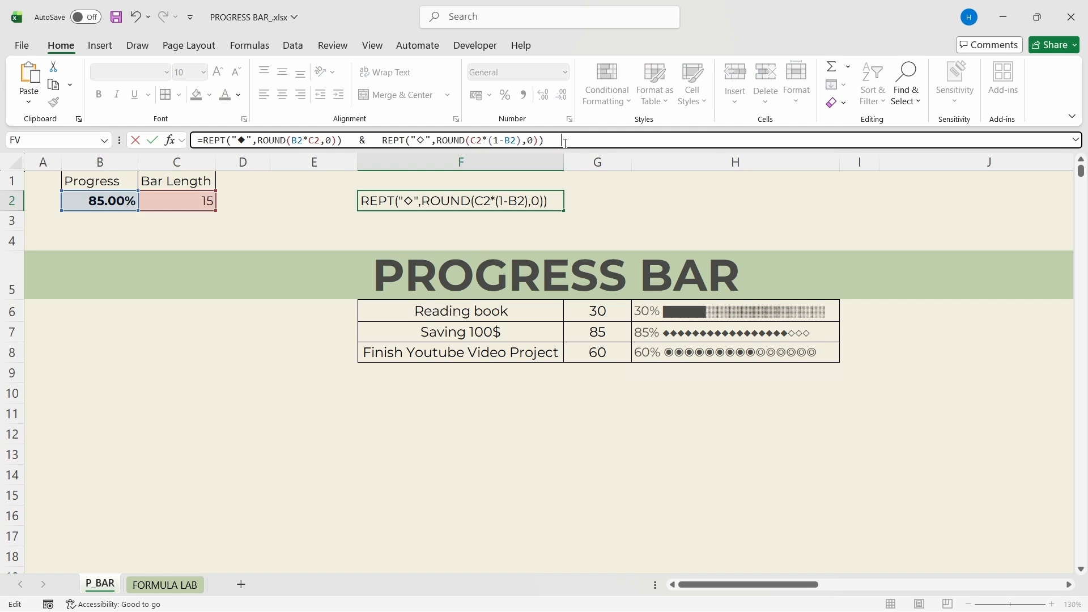
pyautogui.write('&')
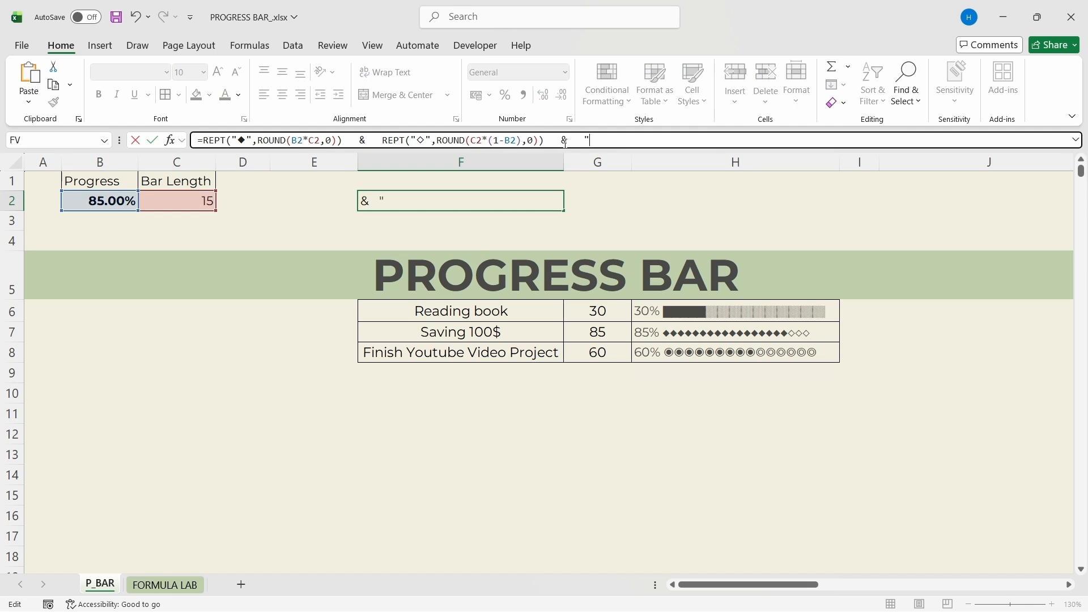
pyautogui.write('   "%')
pyautogui.click(591, 140)
pyautogui.press('Return')
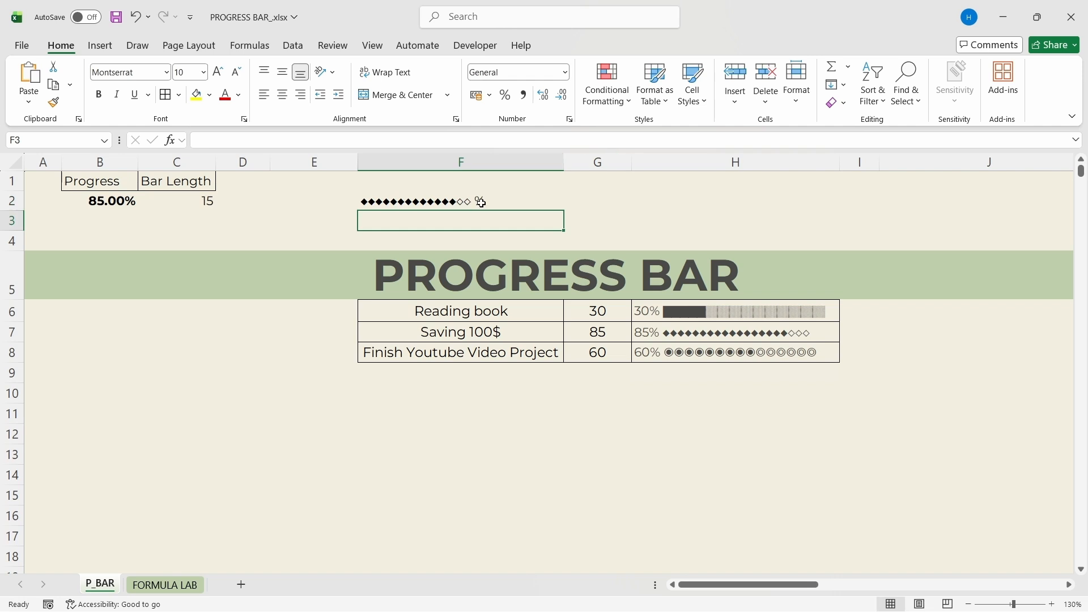
# Insert B2*100 & ahead of the " %" text in the F2 formula and commit it.
pyautogui.click(502, 197)
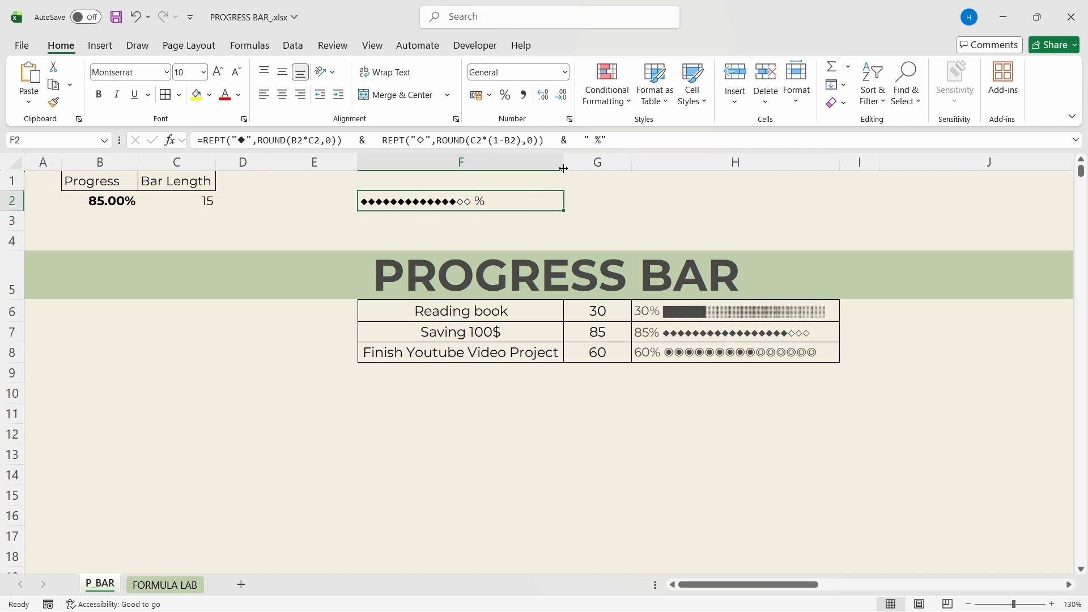
pyautogui.click(577, 140)
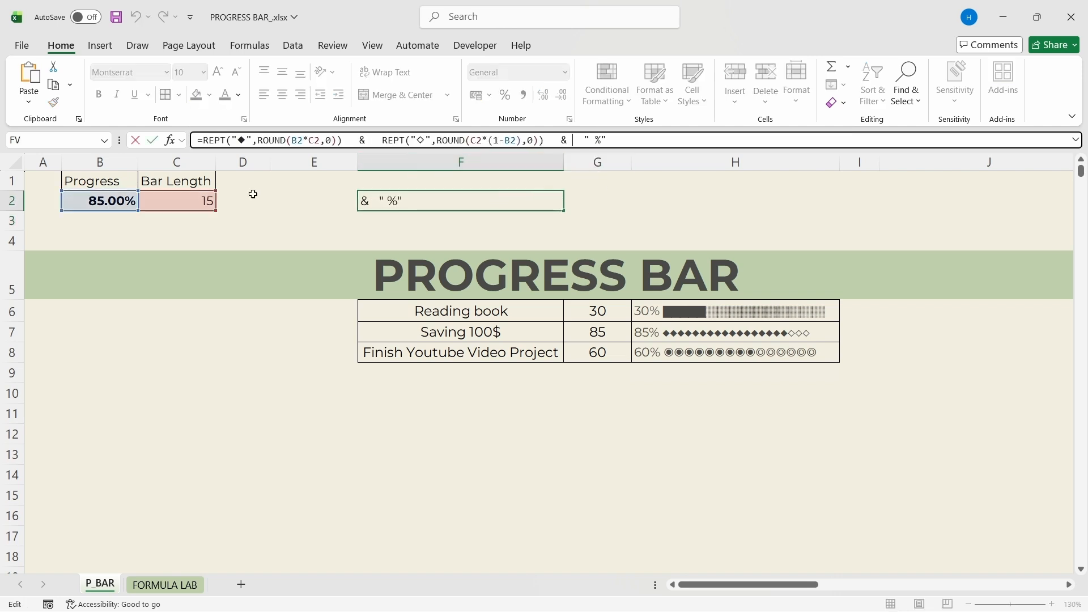
pyautogui.click(104, 200)
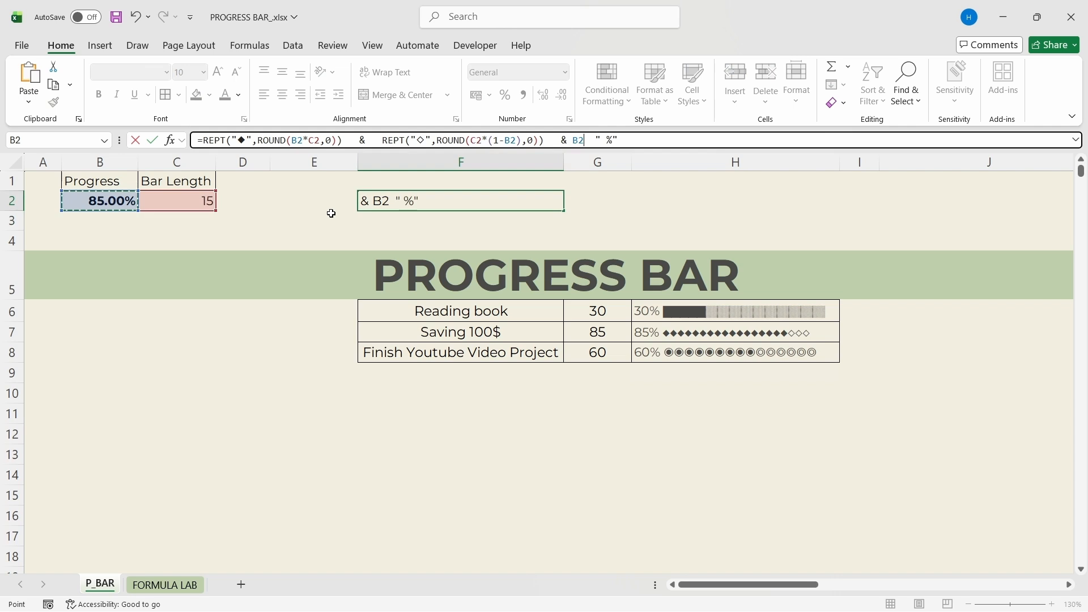
pyautogui.write('*100')
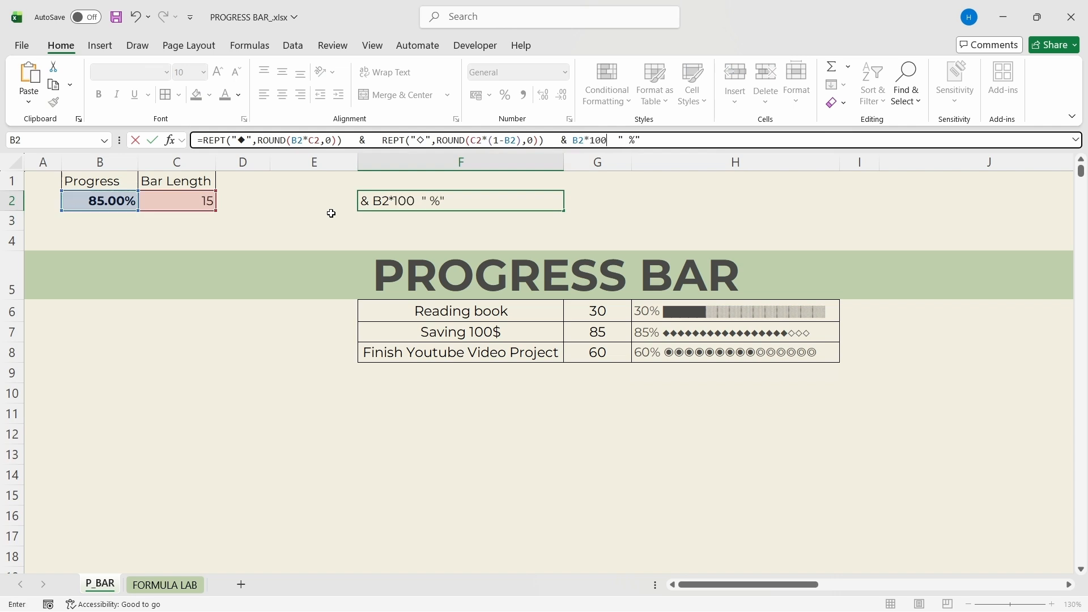
pyautogui.write(' &')
pyautogui.press('Return')
# Test the bar with Progress in B2 set to 75% and 35%, and finish with 50%.
pyautogui.click(103, 203)
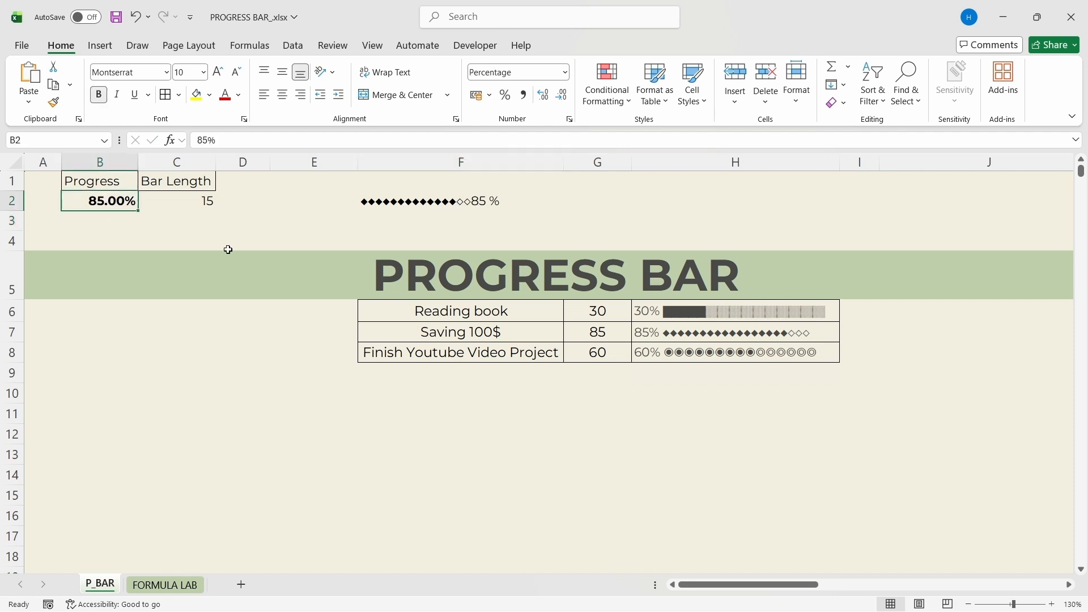
pyautogui.write('75')
pyautogui.press('Return')
pyautogui.press('Up')
pyautogui.write('35')
pyautogui.press('Return')
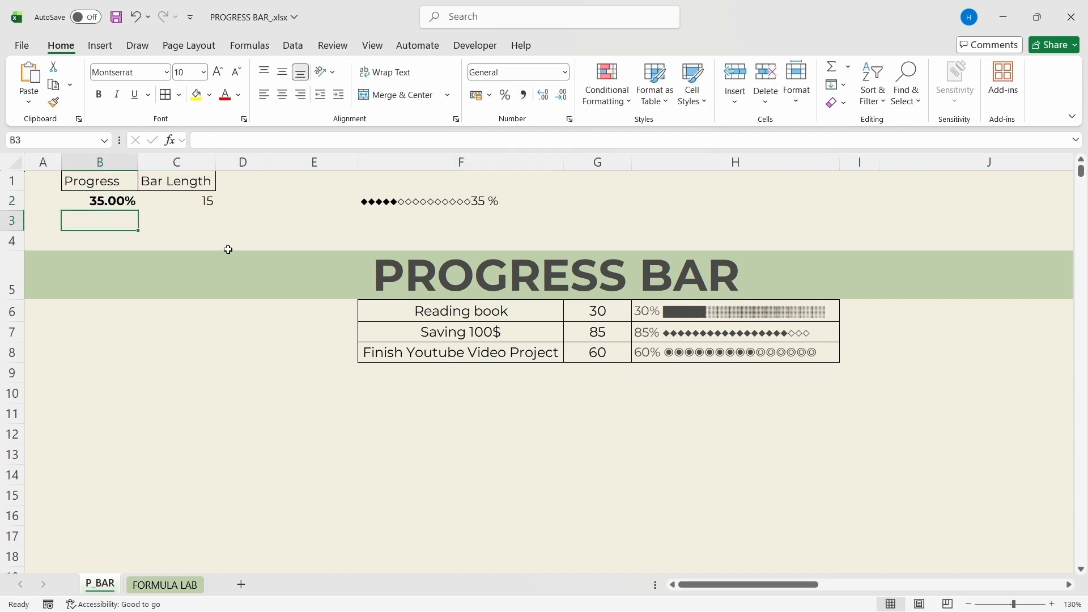
pyautogui.press('Up')
pyautogui.write('50')
pyautogui.press('Return')
pyautogui.click(268, 402)
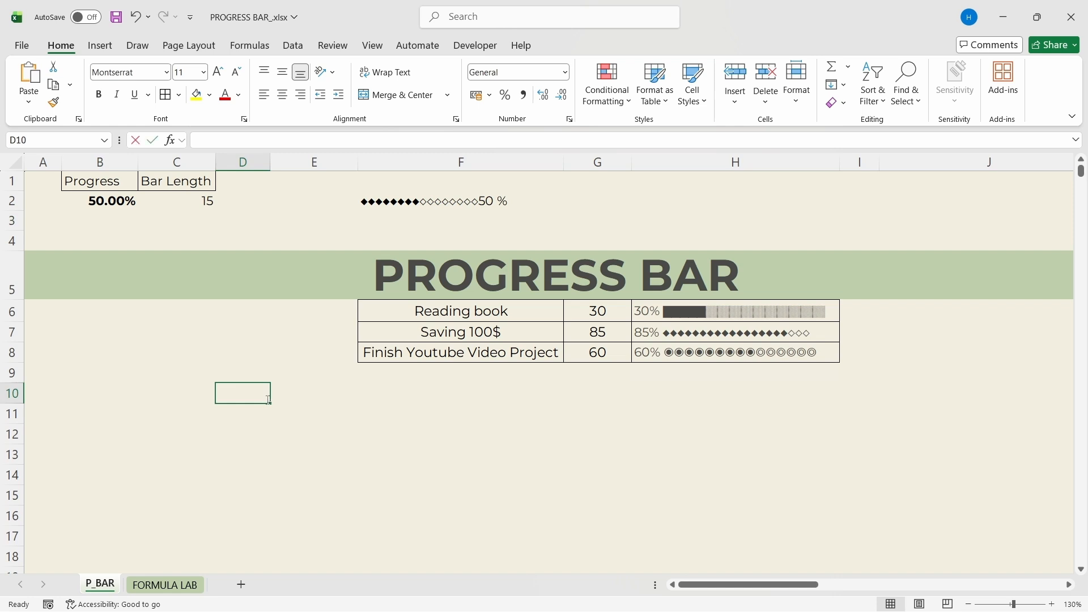
# Replace the "◆" text in the first REPT of F2 with the quoted solid block symbol from the clipboard history.
pyautogui.click(415, 200)
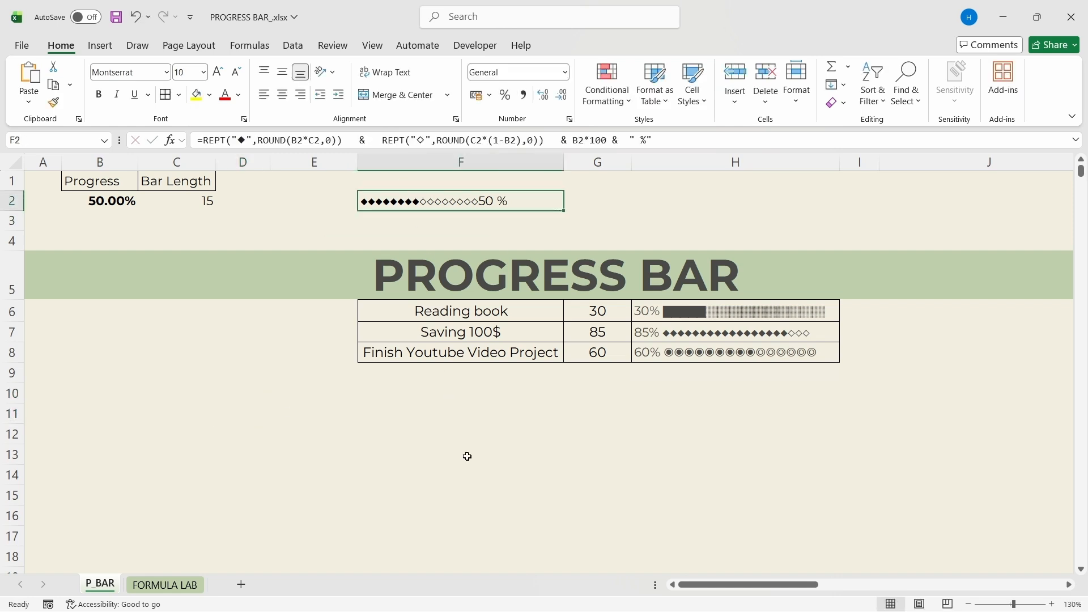
pyautogui.click(251, 140)
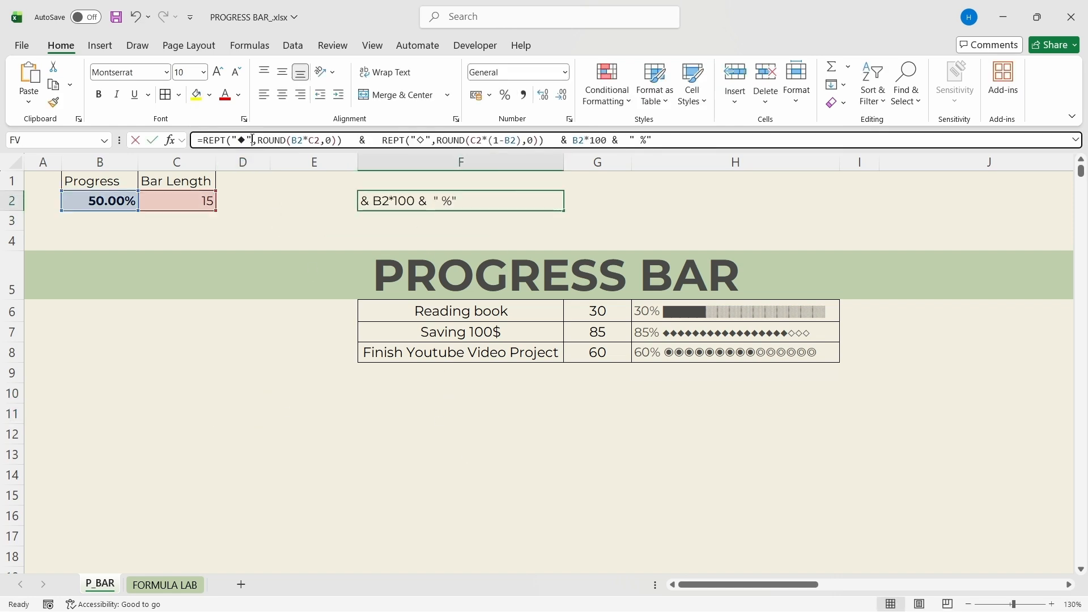
pyautogui.moveTo(252, 140); pyautogui.dragTo(236, 140)
pyautogui.press('Delete')
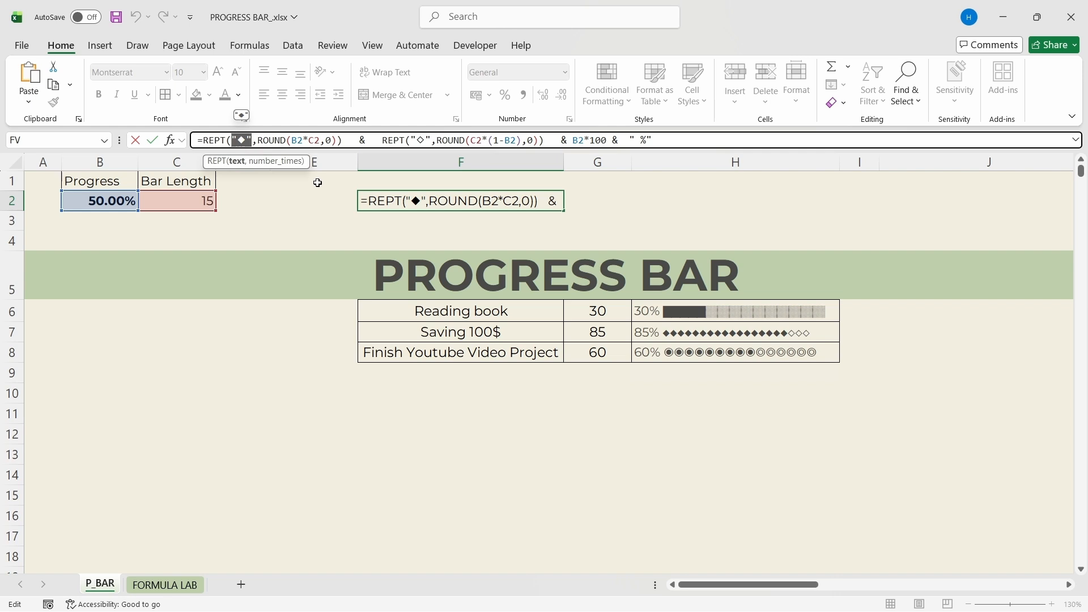
pyautogui.press('super+v')
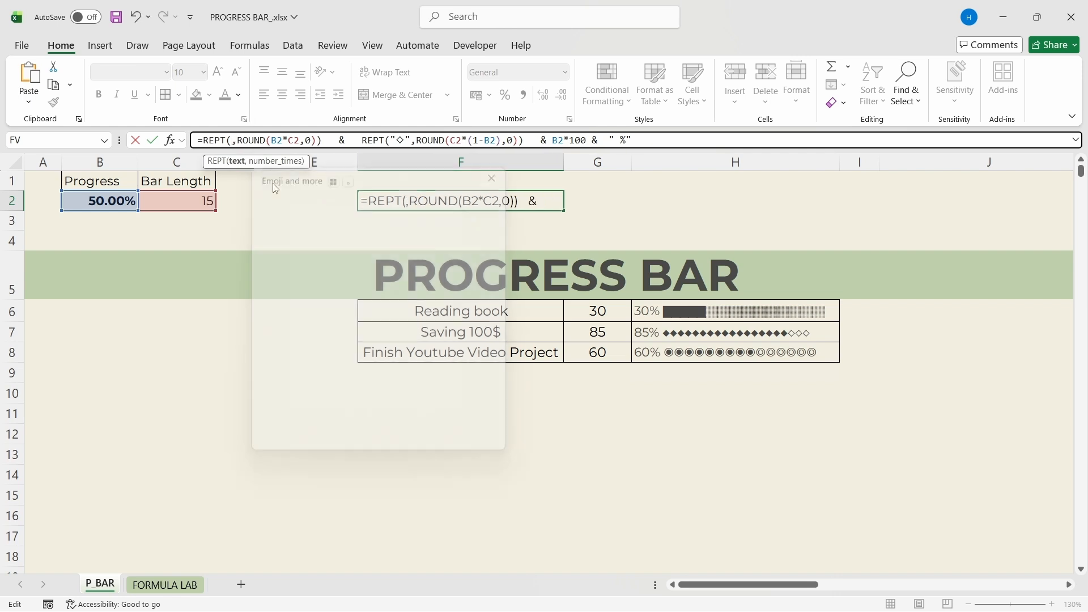
pyautogui.moveTo(390, 164); pyautogui.dragTo(615, 147)
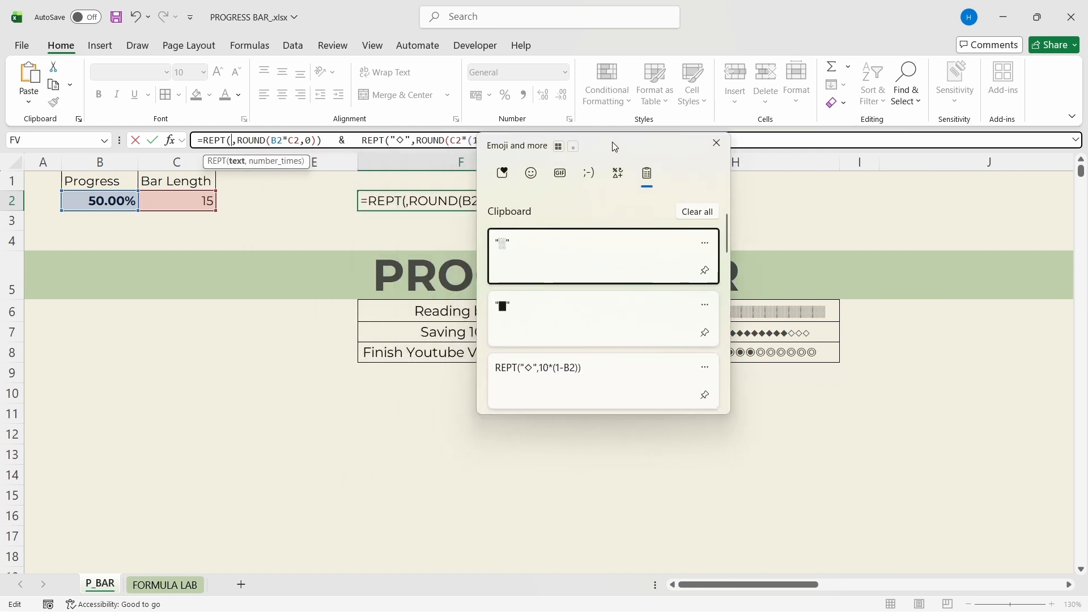
pyautogui.click(518, 336)
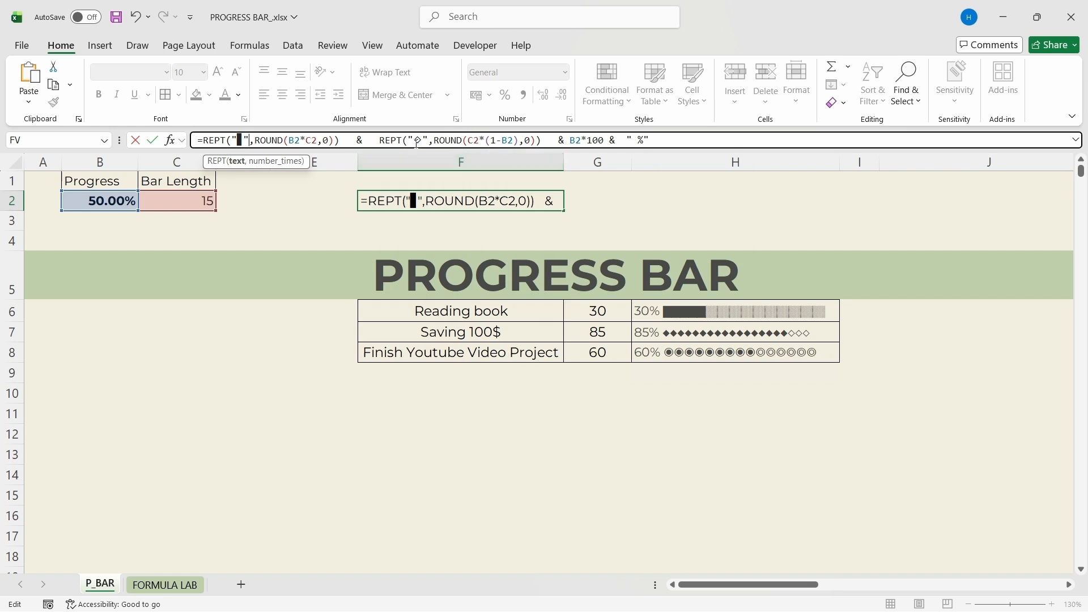
# Replace the "◇" text in the second REPT of F2 with the quoted light shaded block from the clipboard history and commit.
pyautogui.moveTo(428, 140); pyautogui.dragTo(409, 140)
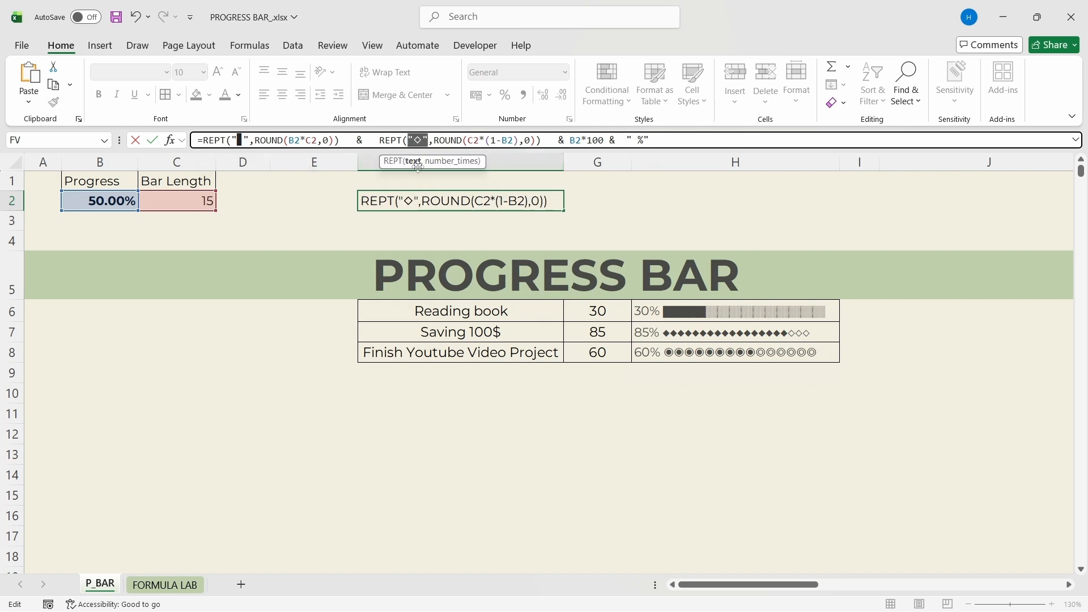
pyautogui.press('BackSpace')
pyautogui.press('super+v')
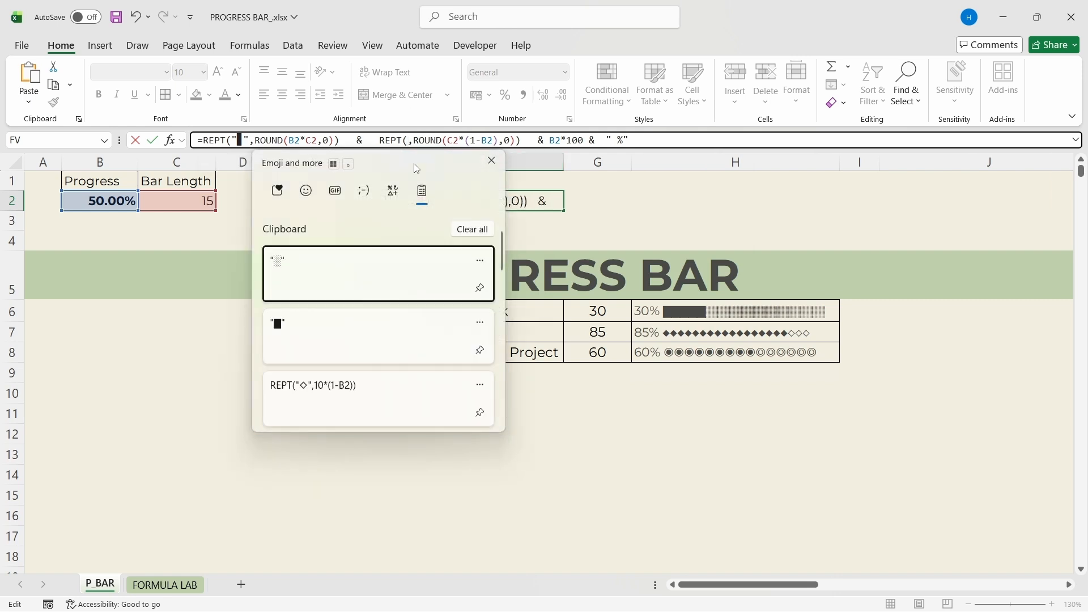
pyautogui.click(615, 255)
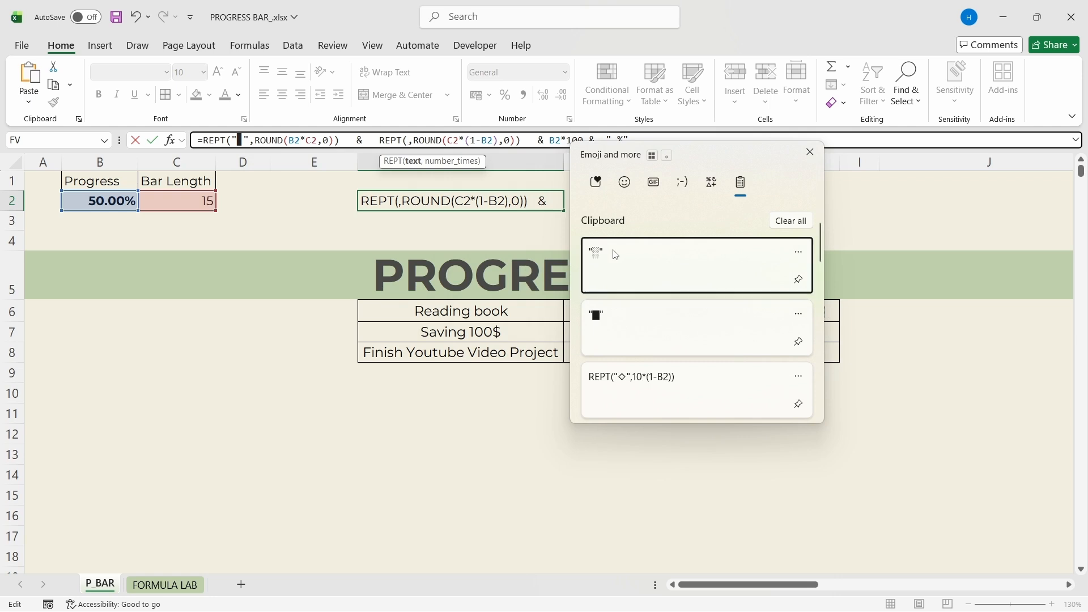
pyautogui.click(678, 142)
pyautogui.press('Return')
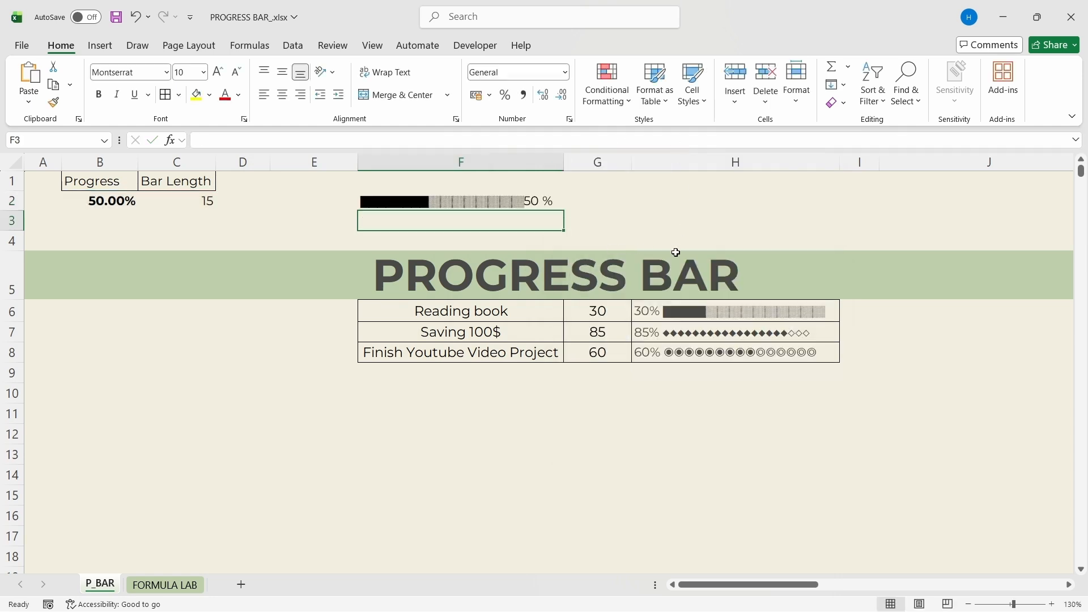
# Test the block bar in F2 with Progress in B2 set to 75% and 95%, and finish with 35%.
pyautogui.click(515, 204)
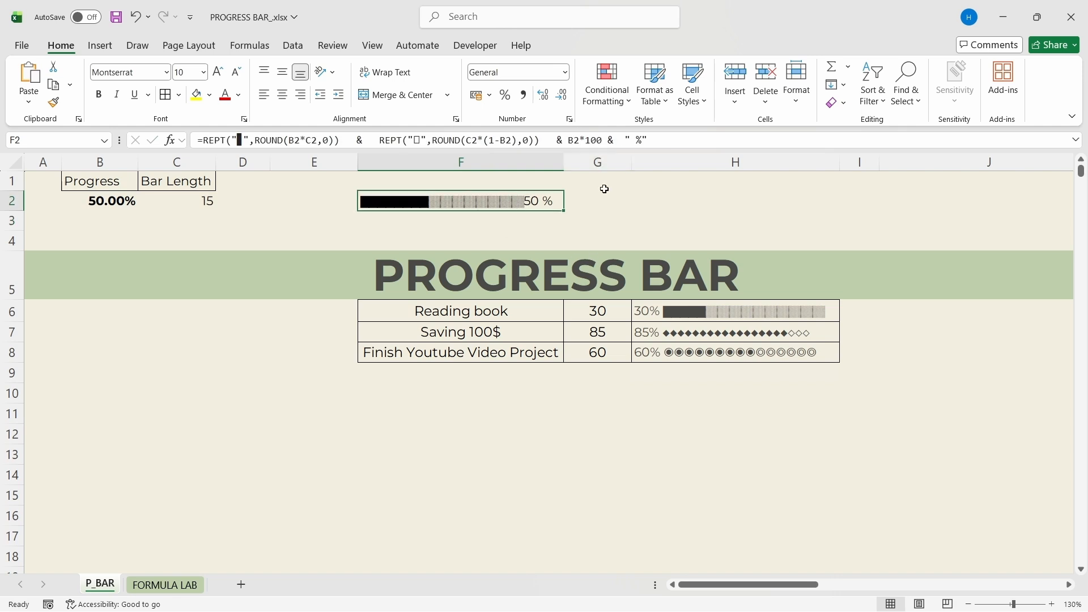
pyautogui.click(130, 207)
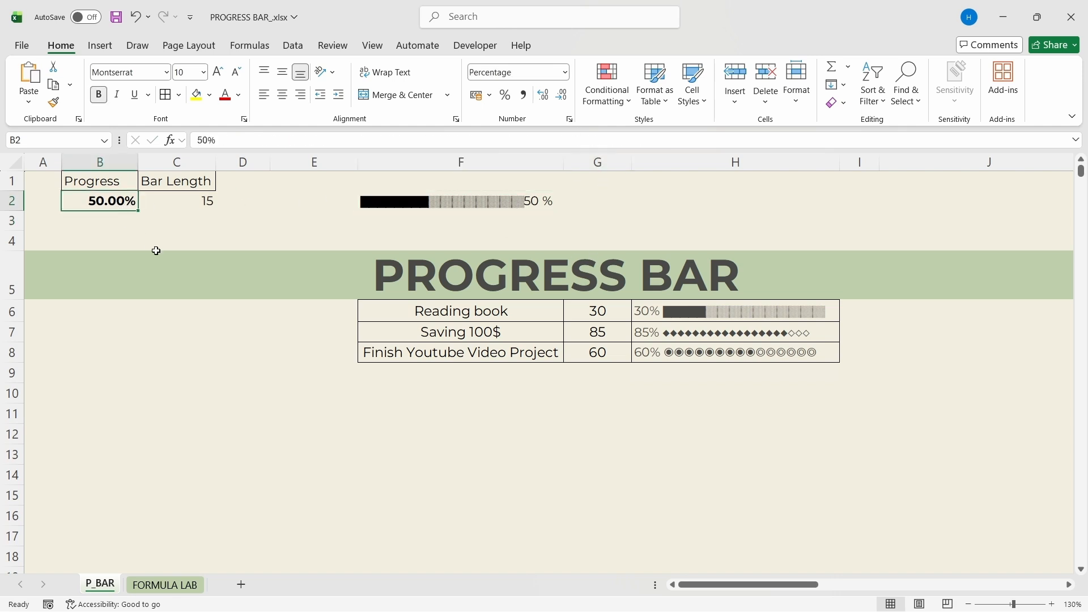
pyautogui.write('75%')
pyautogui.press('Return')
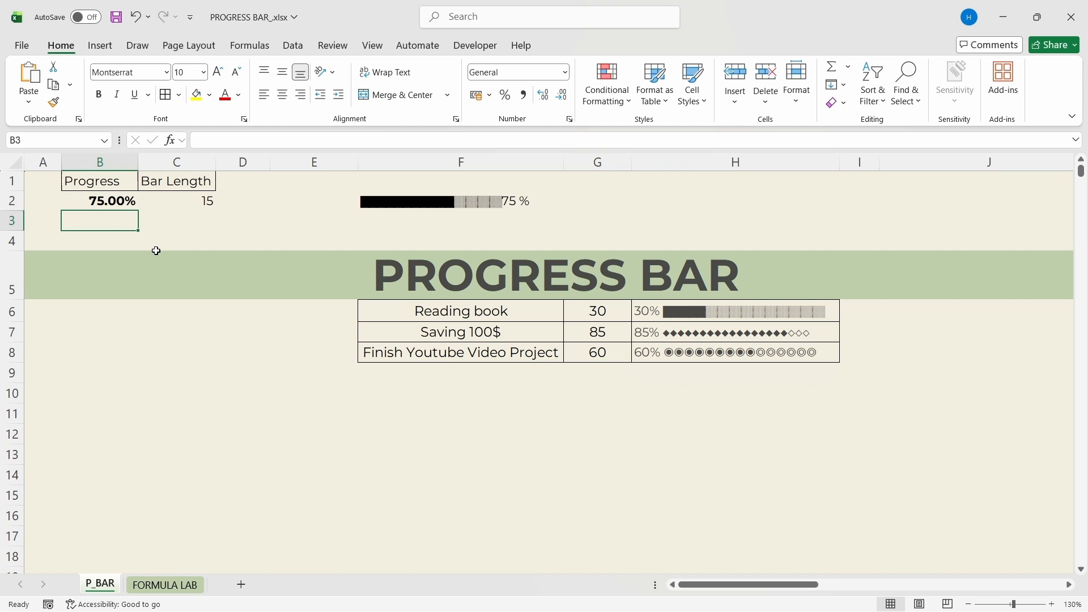
pyautogui.click(104, 198)
pyautogui.write('95')
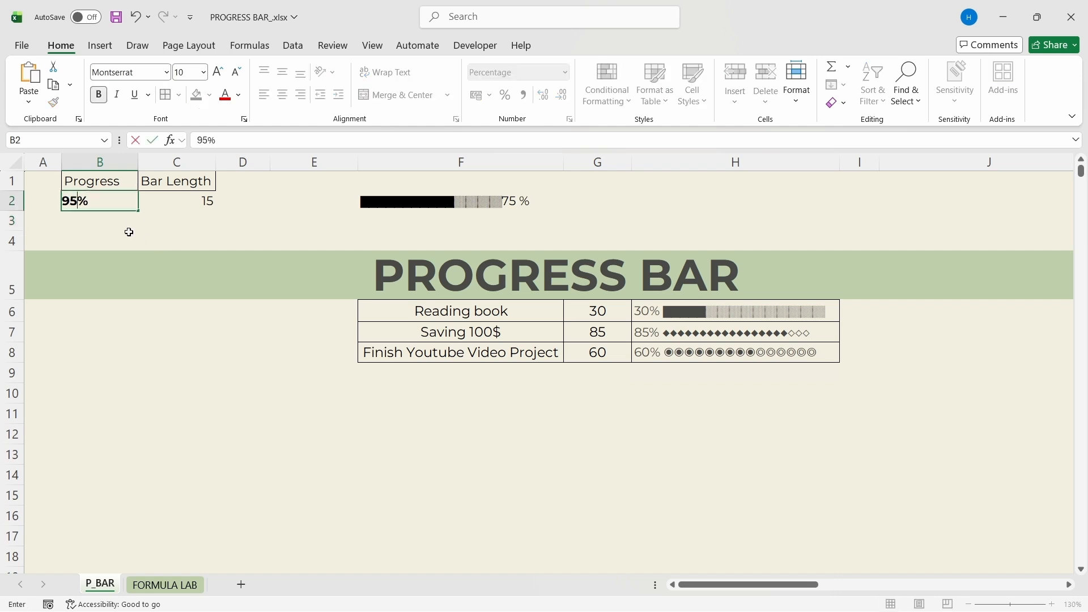
pyautogui.press('Return')
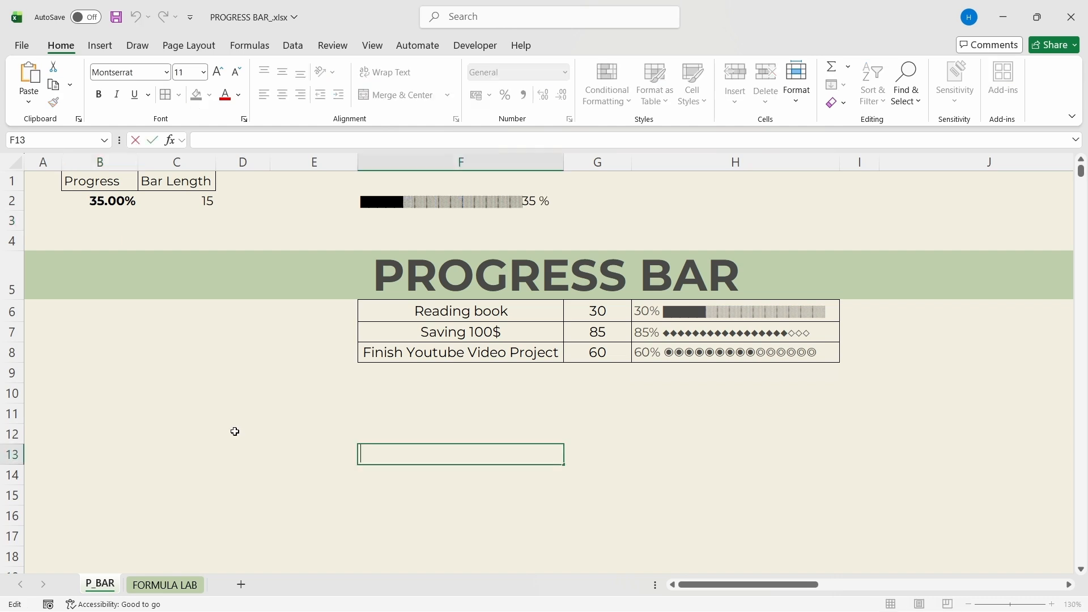
# Start a formula-based conditional formatting rule for F2 with the condition =$B$2<0.4.
pyautogui.click(421, 202)
pyautogui.click(628, 73)
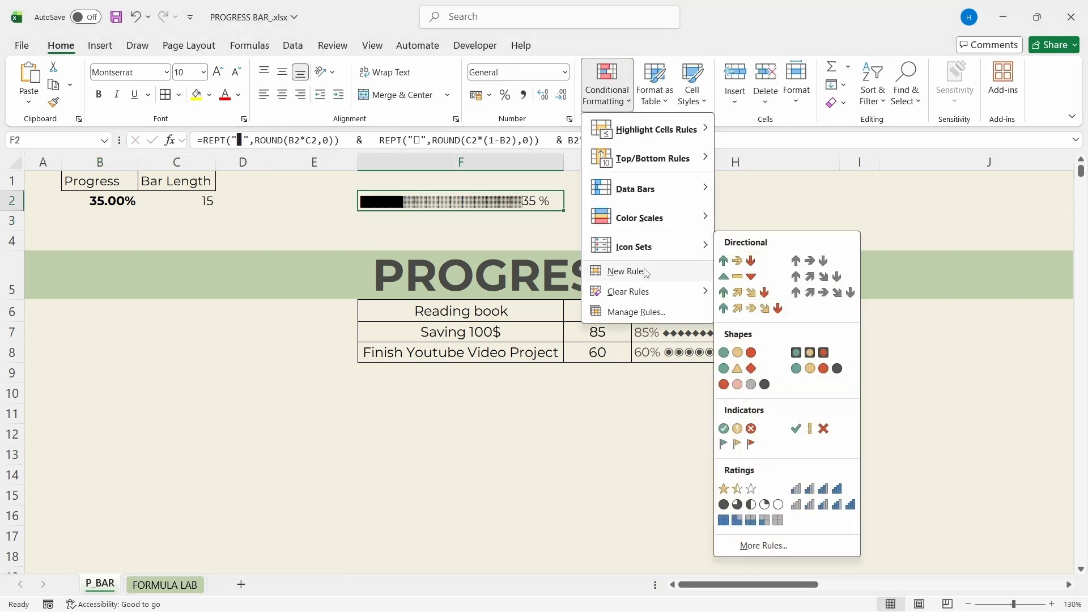
pyautogui.click(627, 270)
pyautogui.click(703, 189)
pyautogui.click(113, 200)
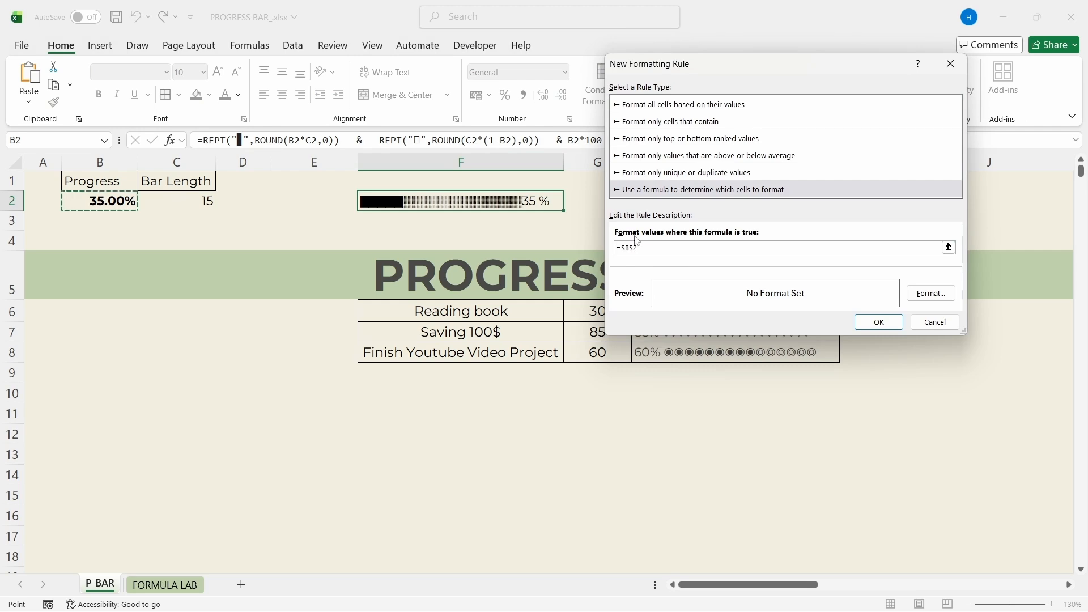
pyautogui.write('<0.4')
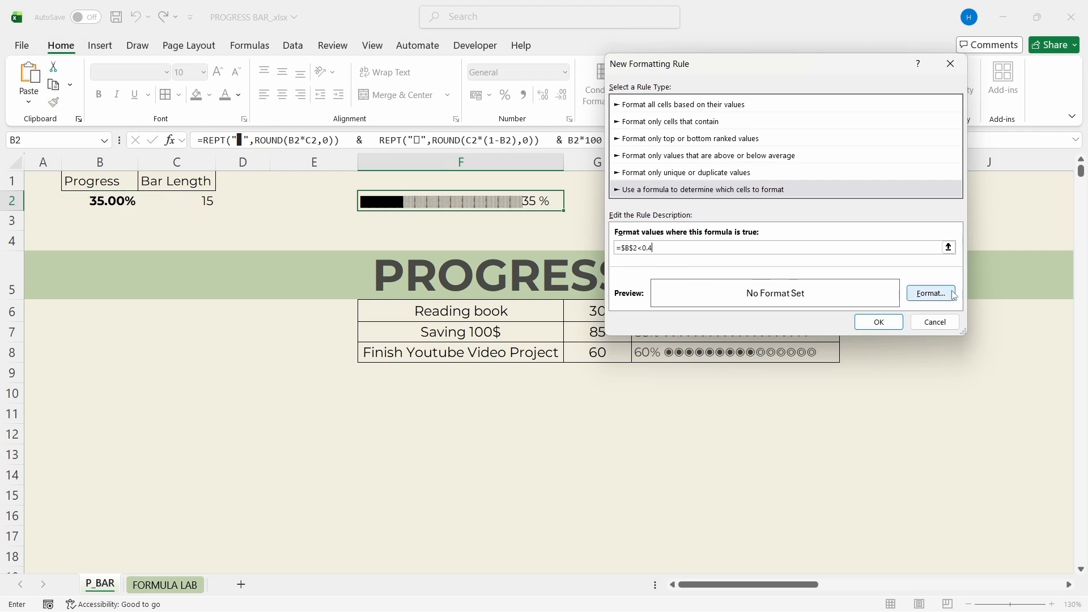
# Give the new rule a standard red font color and apply it to F2.
pyautogui.click(931, 293)
pyautogui.click(858, 158)
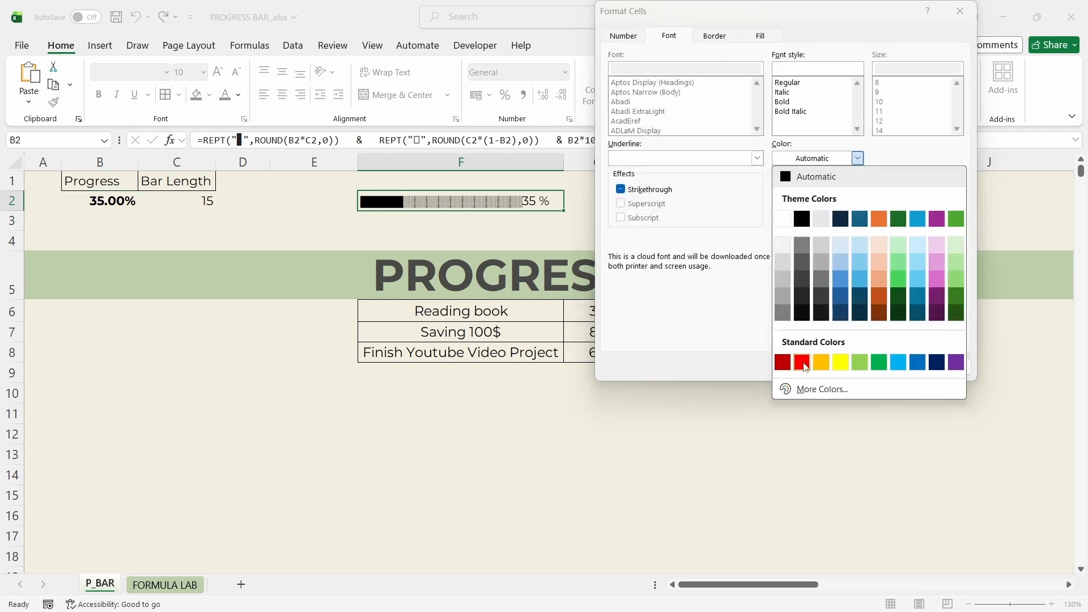
pyautogui.click(802, 362)
pyautogui.click(867, 367)
pyautogui.click(876, 322)
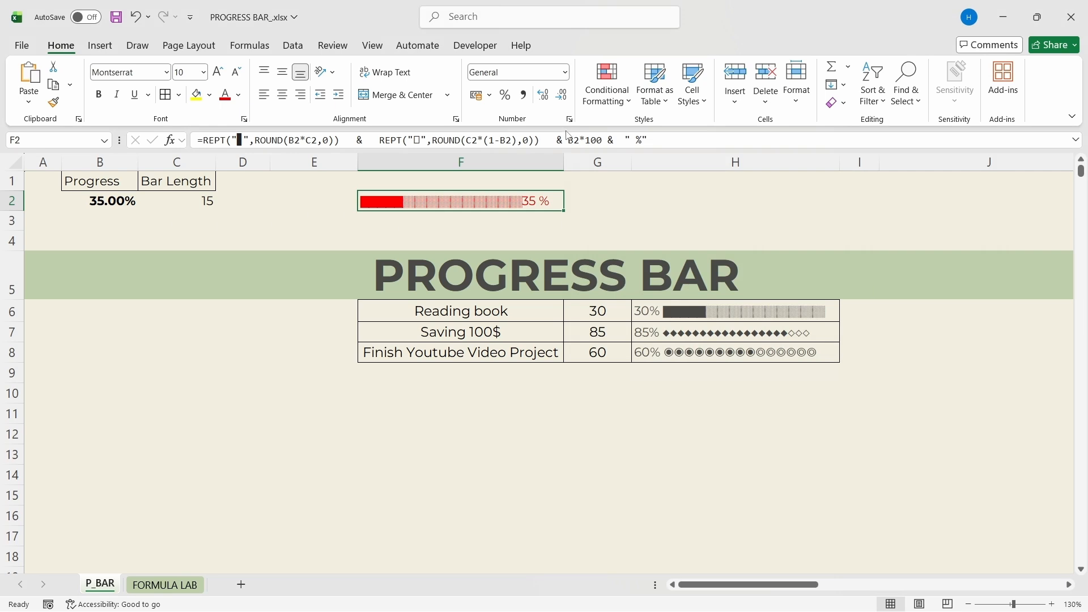
# Duplicate the F2 conditional formatting rule and change the copy's condition to =$B$2>0.4.
pyautogui.click(607, 85)
pyautogui.click(636, 312)
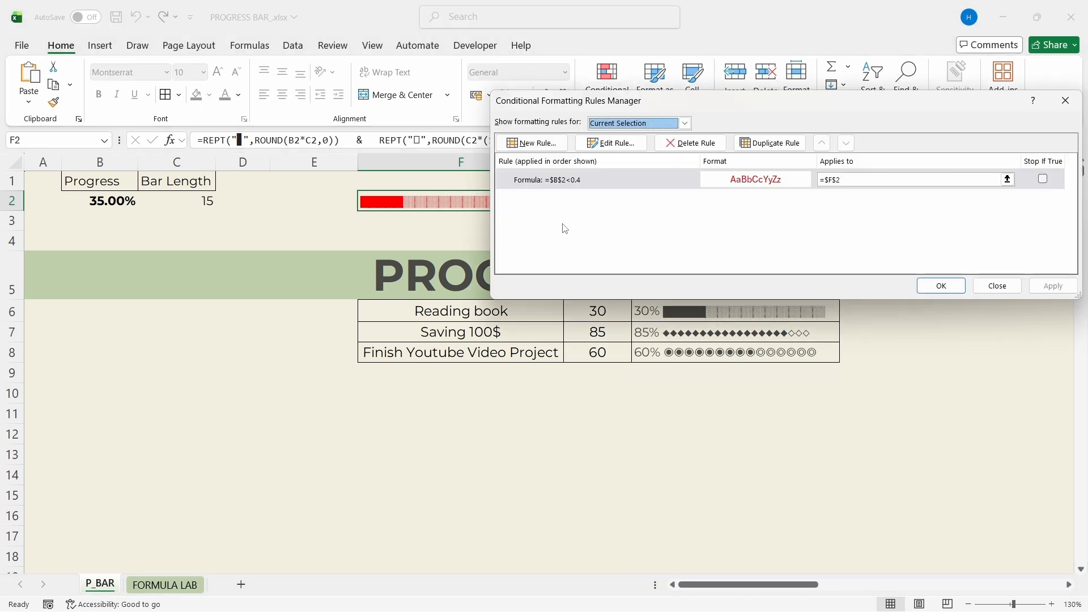
pyautogui.click(769, 142)
pyautogui.click(611, 143)
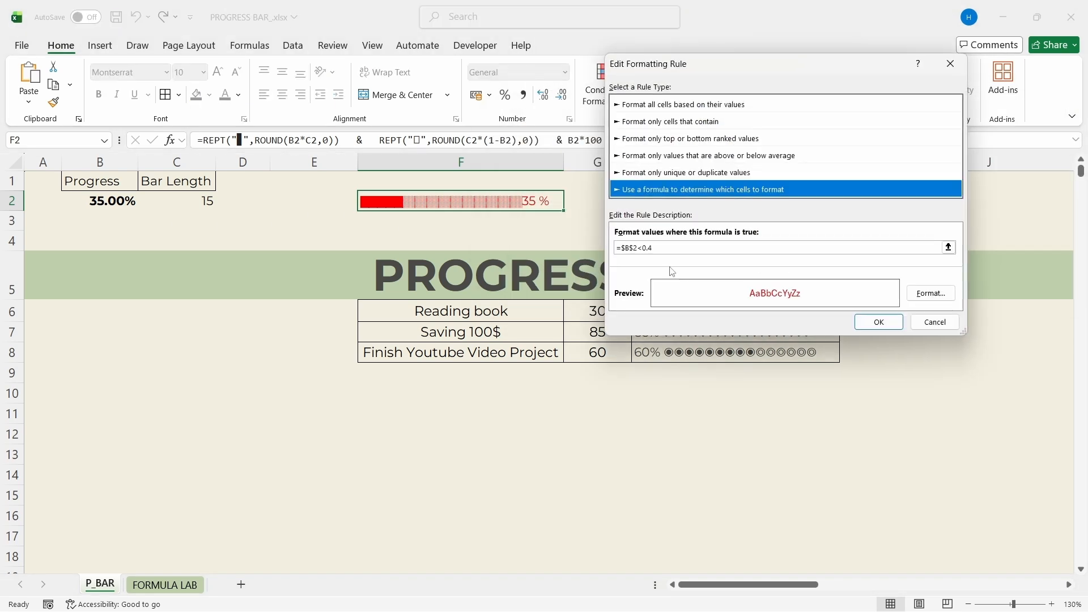
pyautogui.write('>')
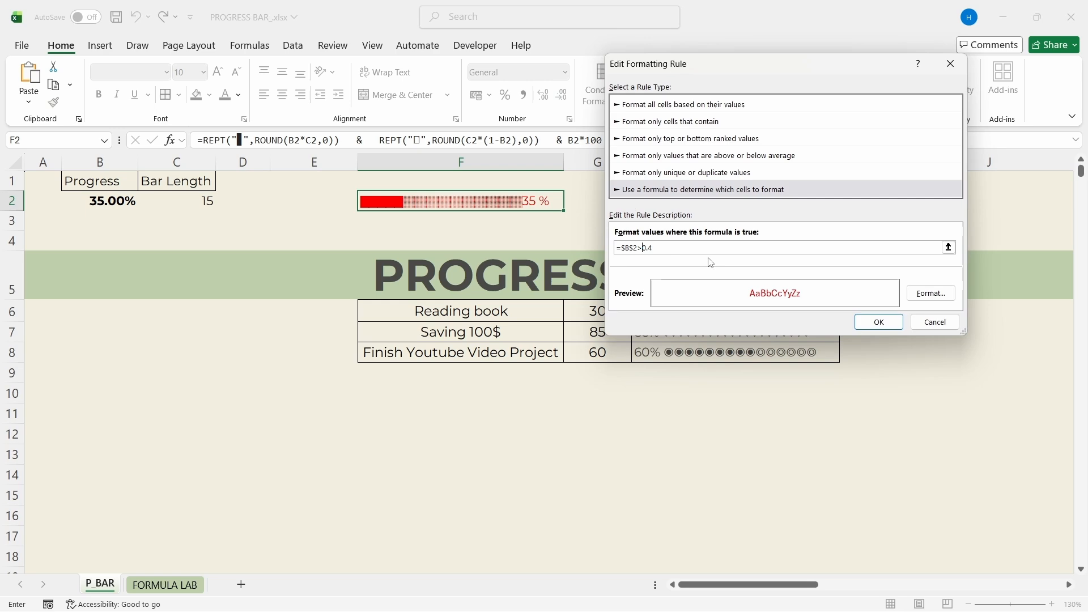
# Set the font color of the =$B$2>0.4 rule to standard yellow and save the rule.
pyautogui.click(942, 293)
pyautogui.click(859, 159)
pyautogui.click(838, 362)
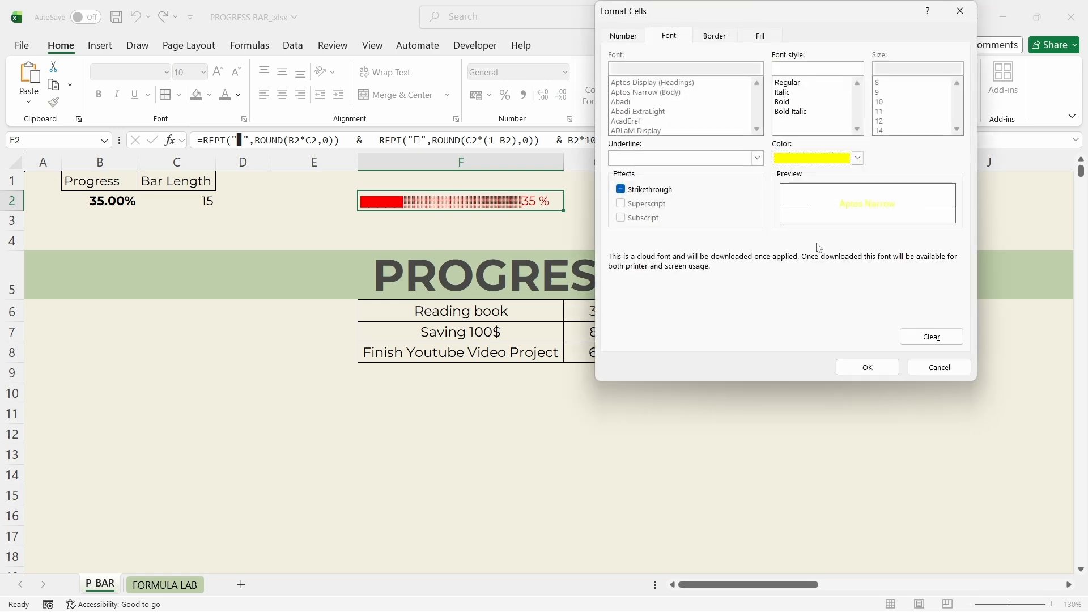
pyautogui.click(867, 368)
pyautogui.click(876, 319)
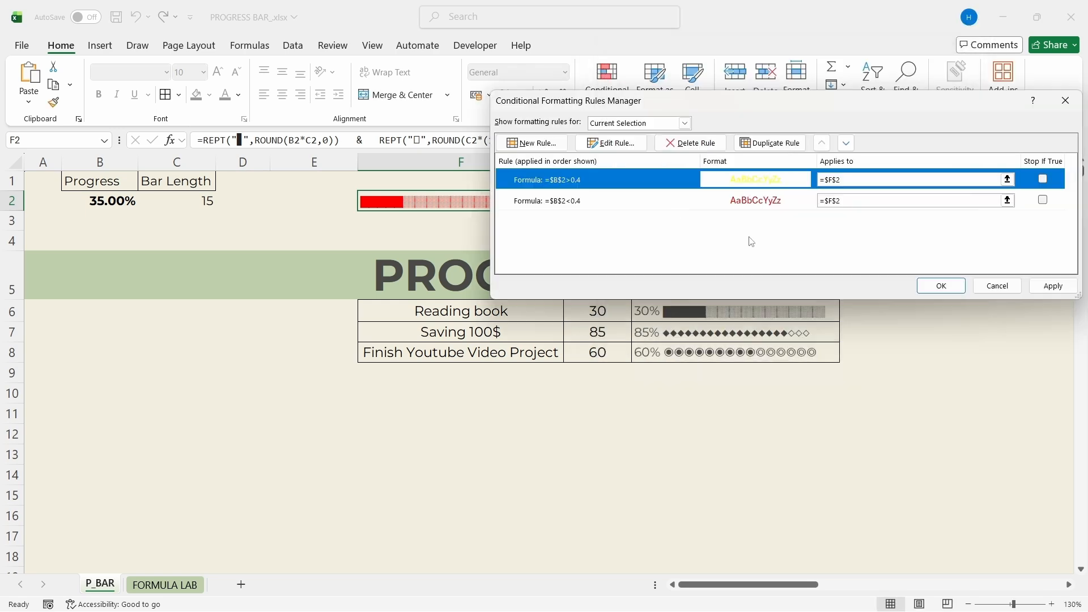
# Duplicate the yellow rule, change the copy to =$B$2>0.7 with a dark green font, and apply all the rules.
pyautogui.click(614, 143)
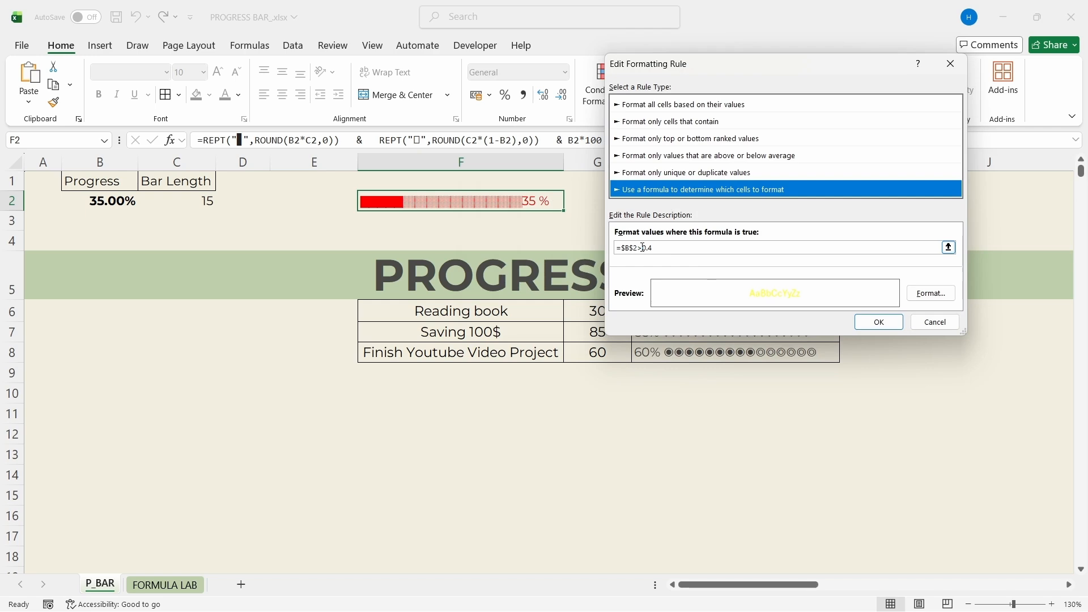
pyautogui.click(657, 250)
pyautogui.click(931, 293)
pyautogui.click(856, 158)
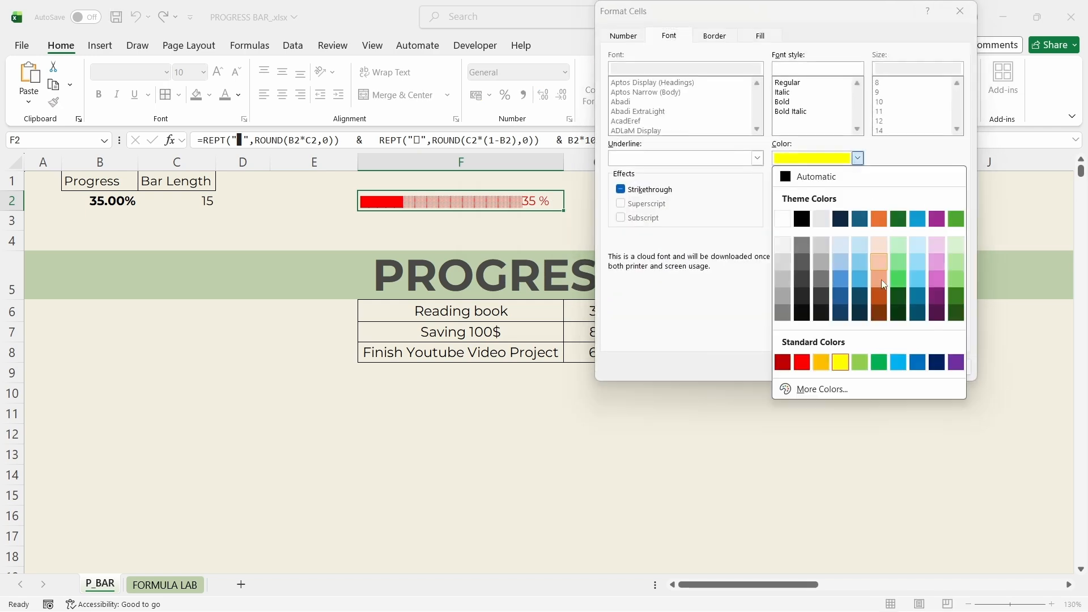
pyautogui.click(958, 302)
pyautogui.click(867, 367)
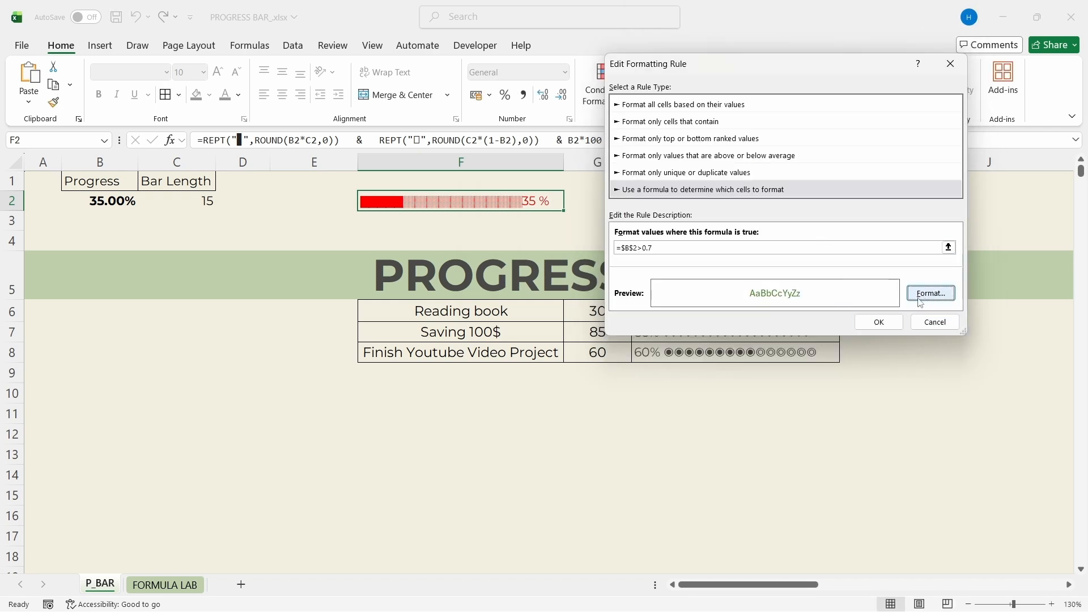
pyautogui.click(876, 321)
pyautogui.click(1053, 285)
pyautogui.click(939, 286)
# Test the color rules with Progress in B2 set to 55%, 75% and 95%, and finish with 35%.
pyautogui.press('Left')
pyautogui.press('Left')
pyautogui.press('Left')
pyautogui.press('Left')
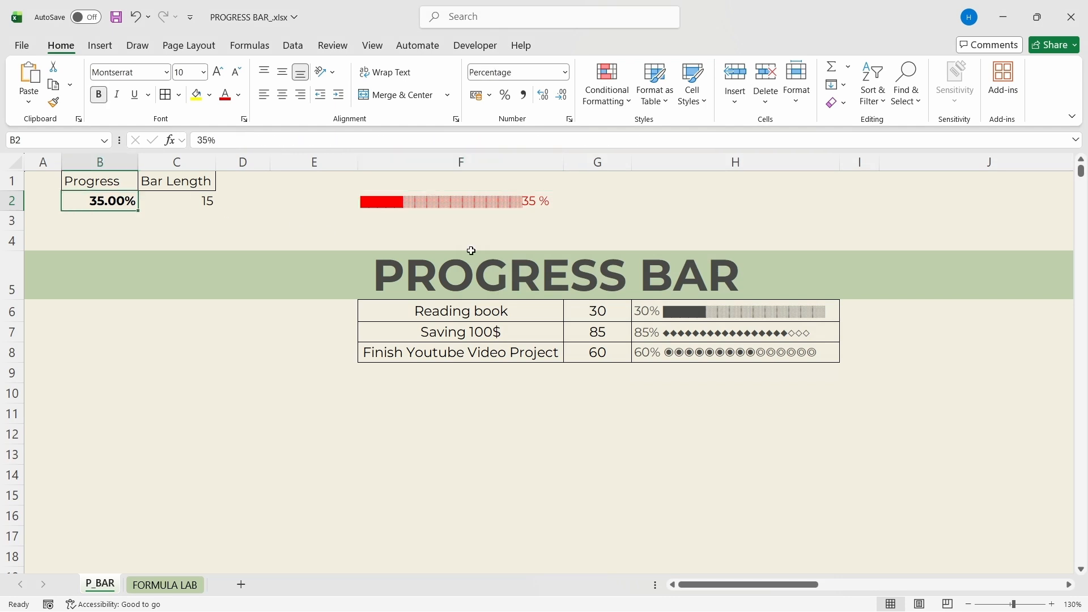
pyautogui.write('55')
pyautogui.press('Return')
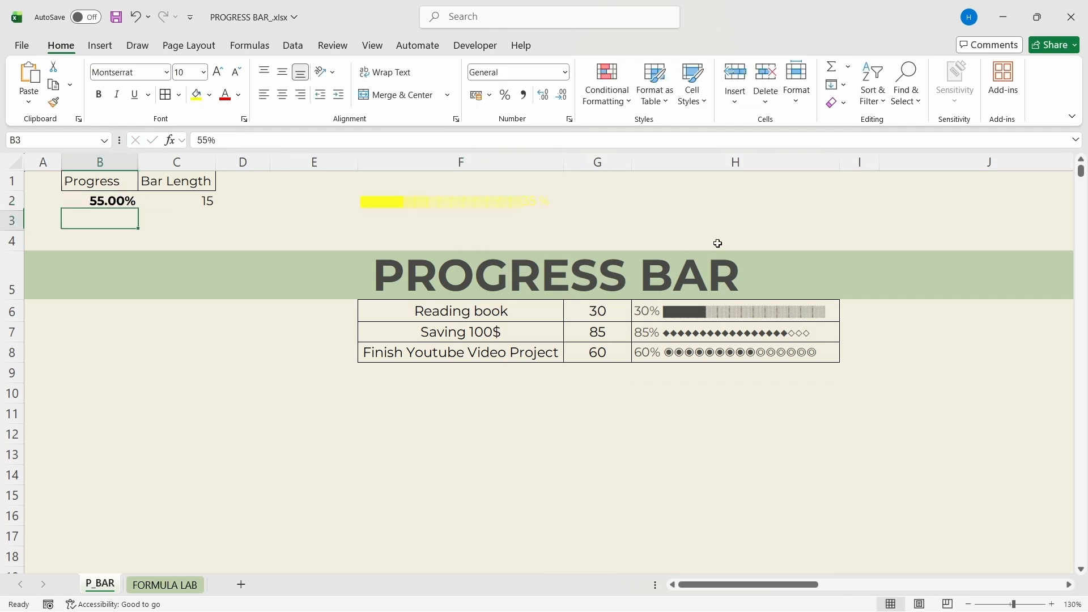
pyautogui.press('Up')
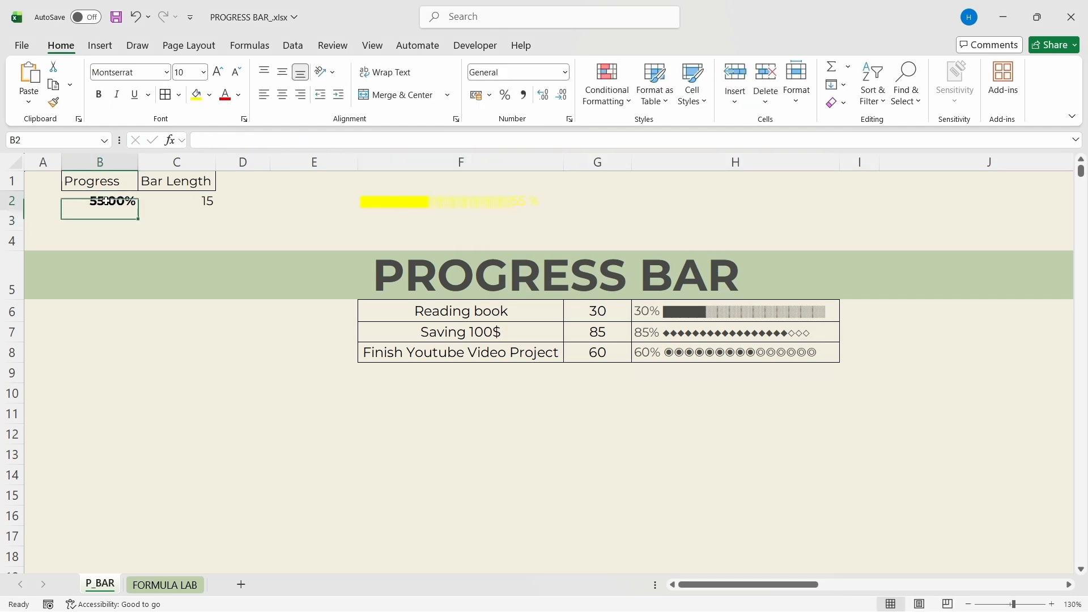
pyautogui.write('75')
pyautogui.press('Return')
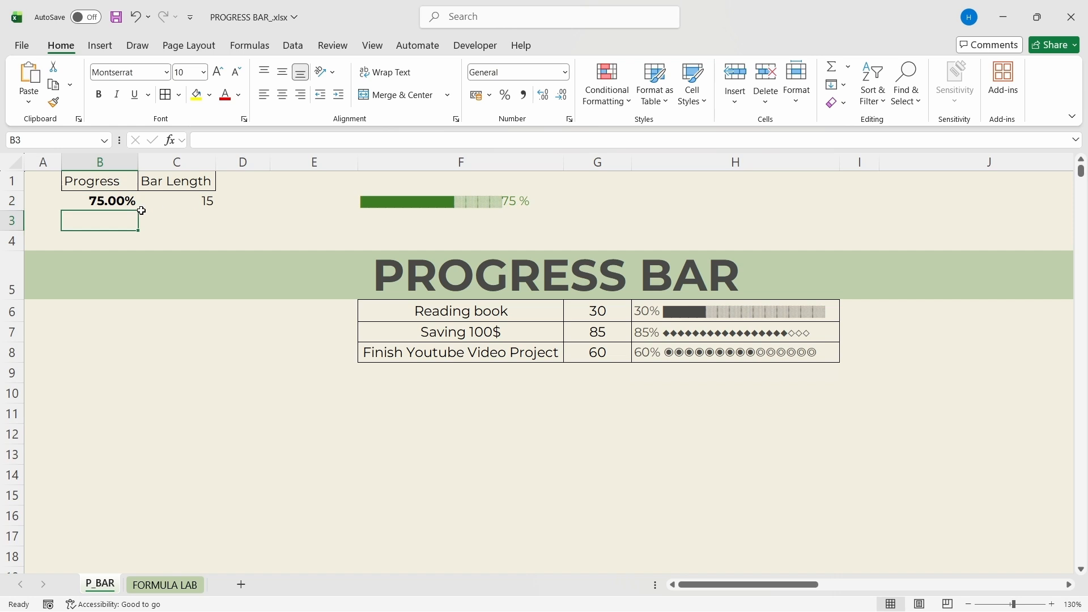
pyautogui.press('Up')
pyautogui.write('95')
pyautogui.press('Return')
pyautogui.press('Up')
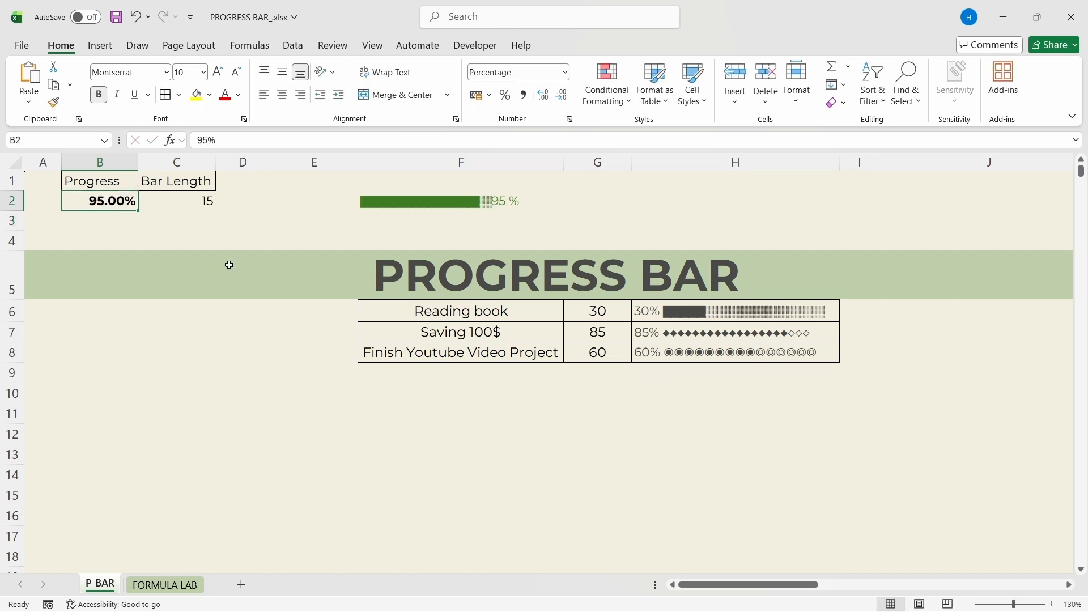
pyautogui.write('35')
pyautogui.press('Return')
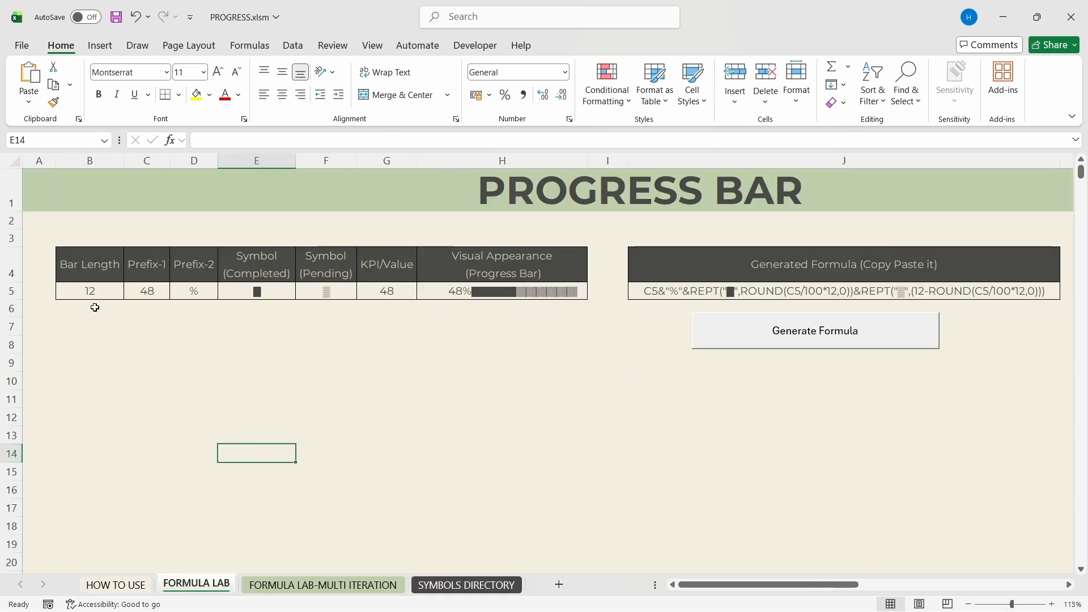
# In PROGRESS.xlsm's FORMULA LAB sheet, choose ▤ as the completed symbol in E5 and ▢ as the pending symbol in F5.
pyautogui.click(256, 291)
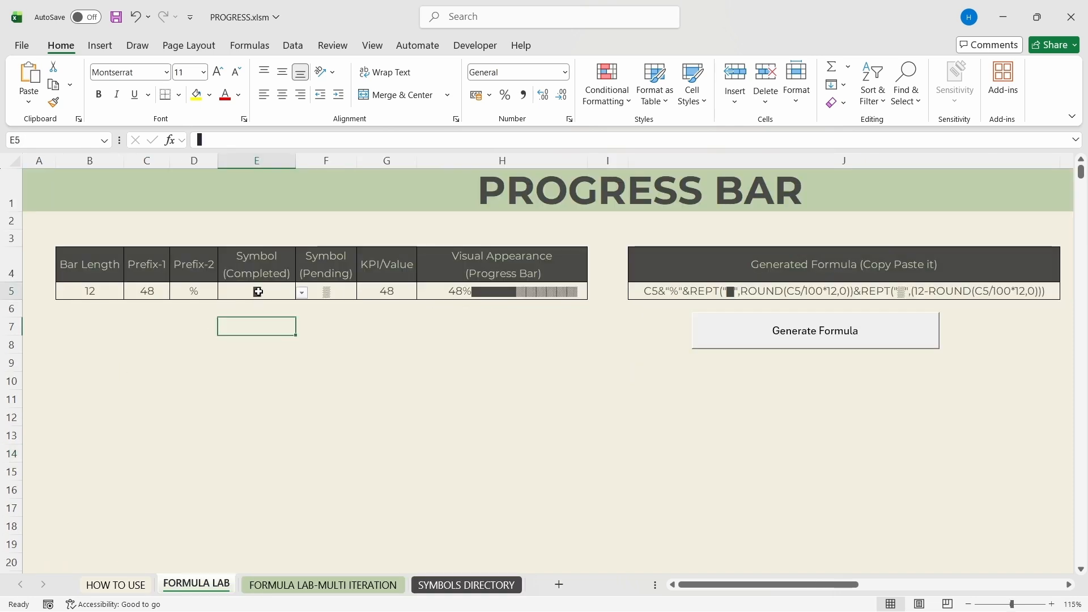
pyautogui.click(302, 293)
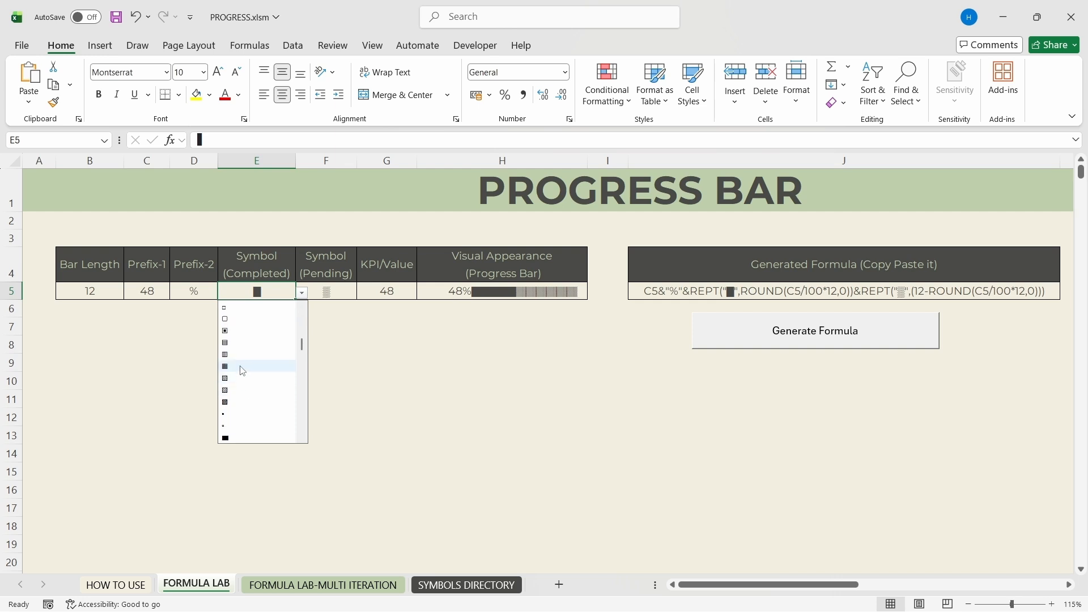
pyautogui.click(235, 343)
pyautogui.click(324, 294)
pyautogui.click(363, 292)
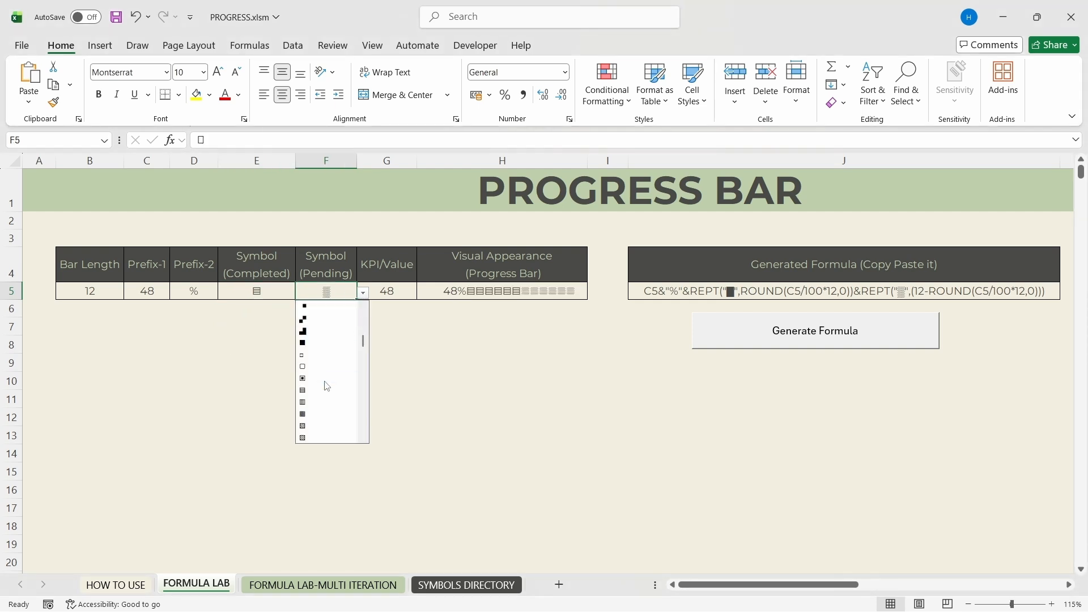
pyautogui.click(312, 368)
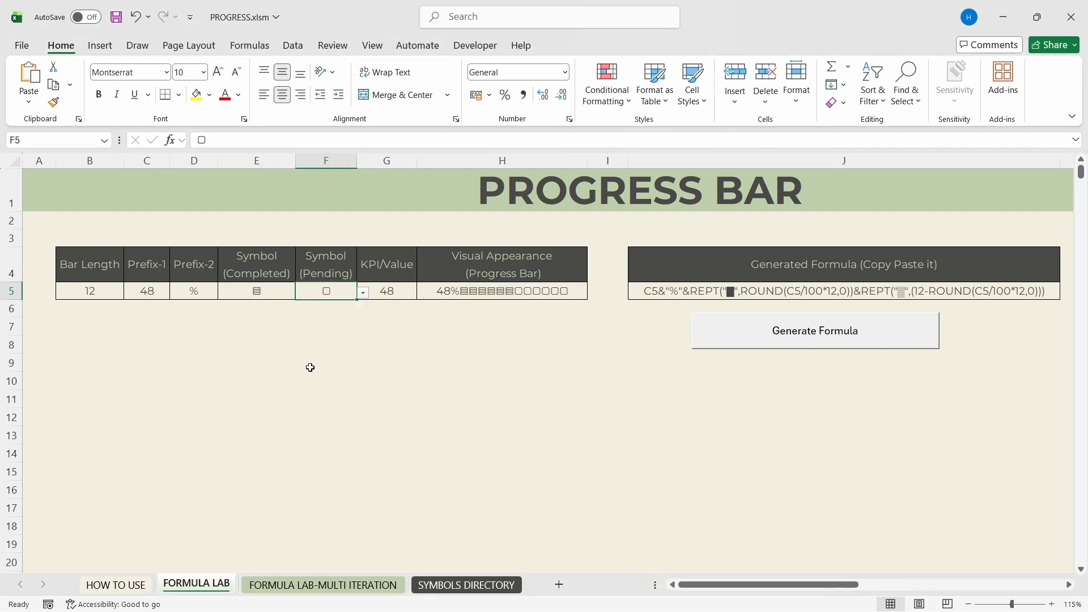
# Set the Bar Length in B5 to 15.
pyautogui.click(109, 293)
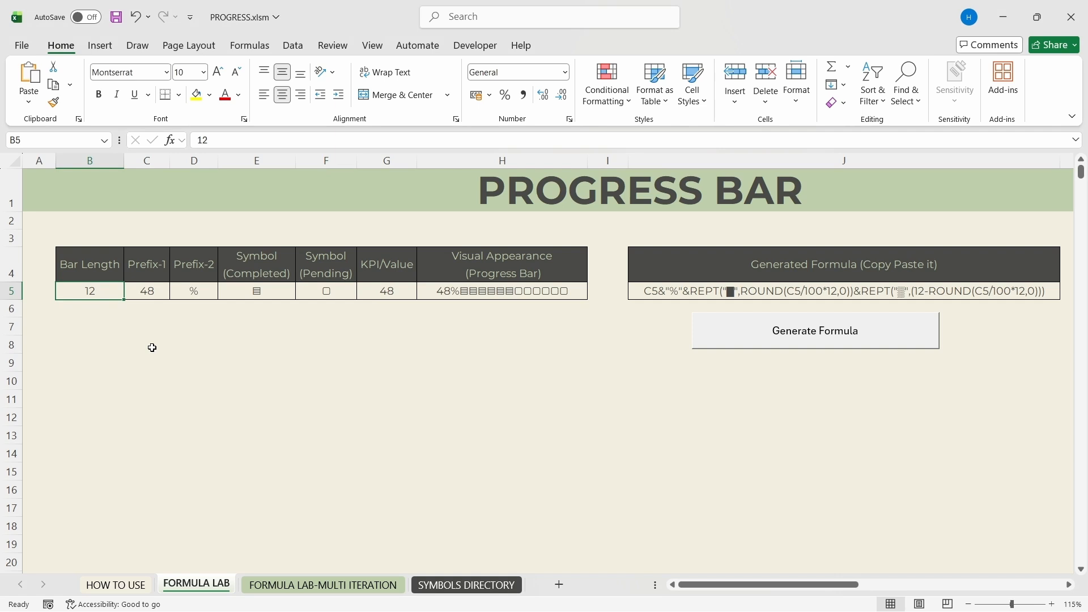
pyautogui.write('2')
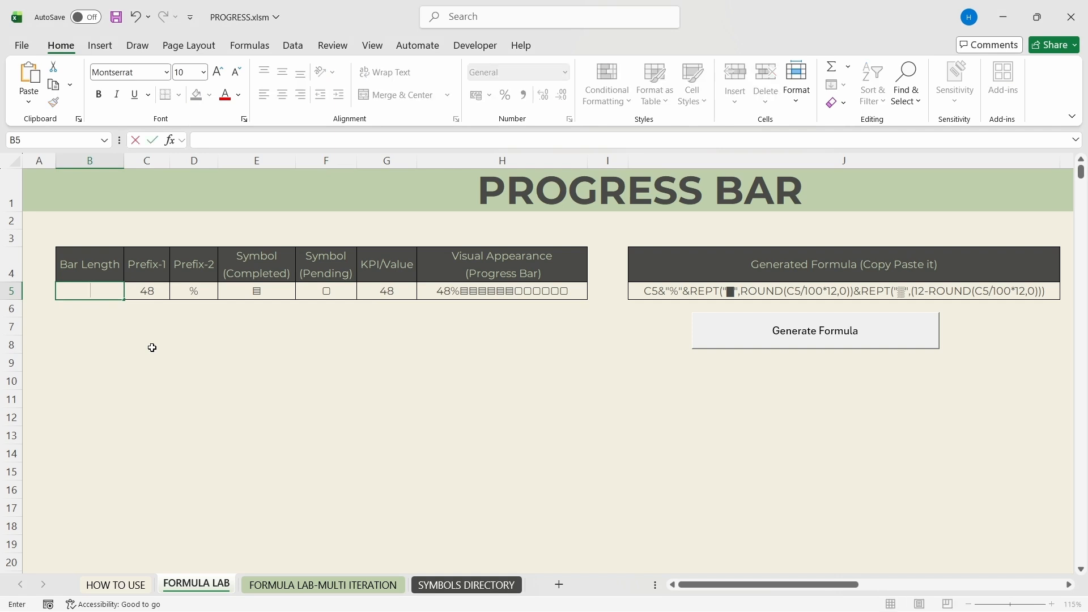
pyautogui.write('5')
pyautogui.press('Return')
# Set Prefix-2 in D5 to %% and generate the progress bar formula.
pyautogui.click(196, 294)
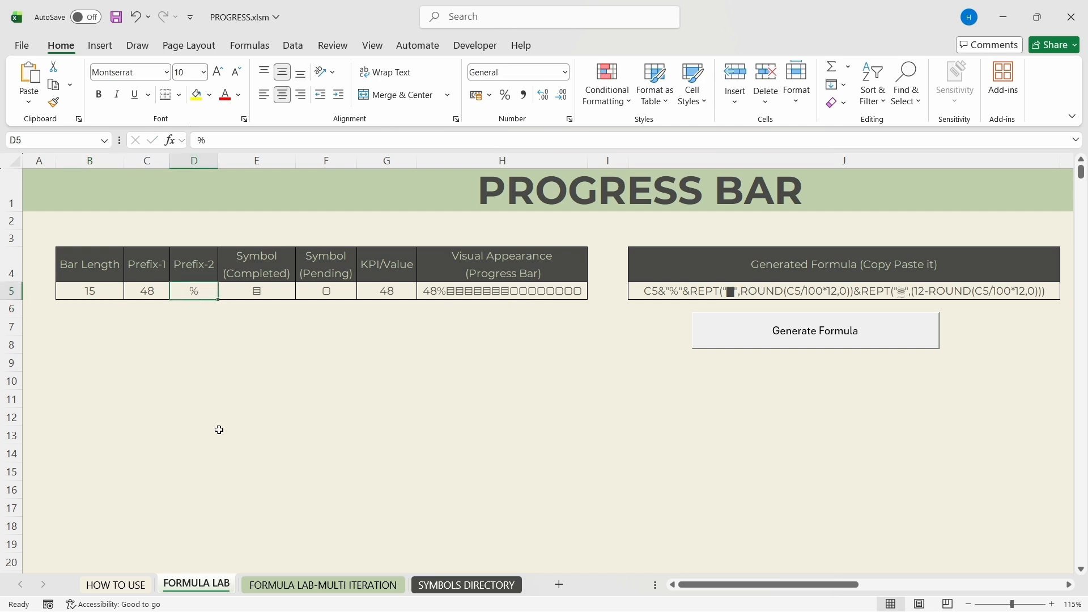
pyautogui.write('%%')
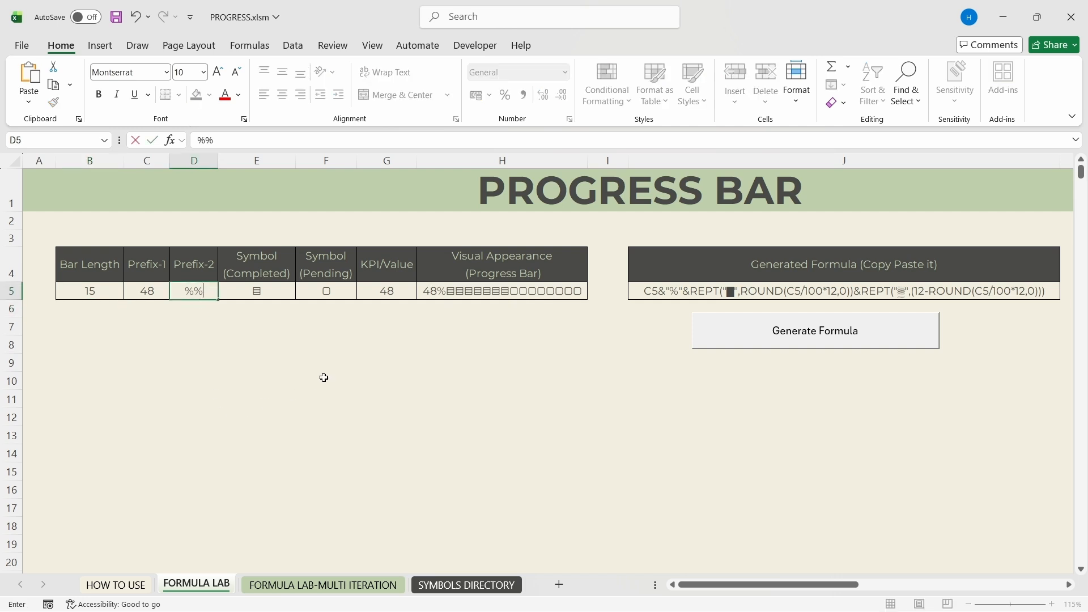
pyautogui.press('Return')
pyautogui.click(833, 339)
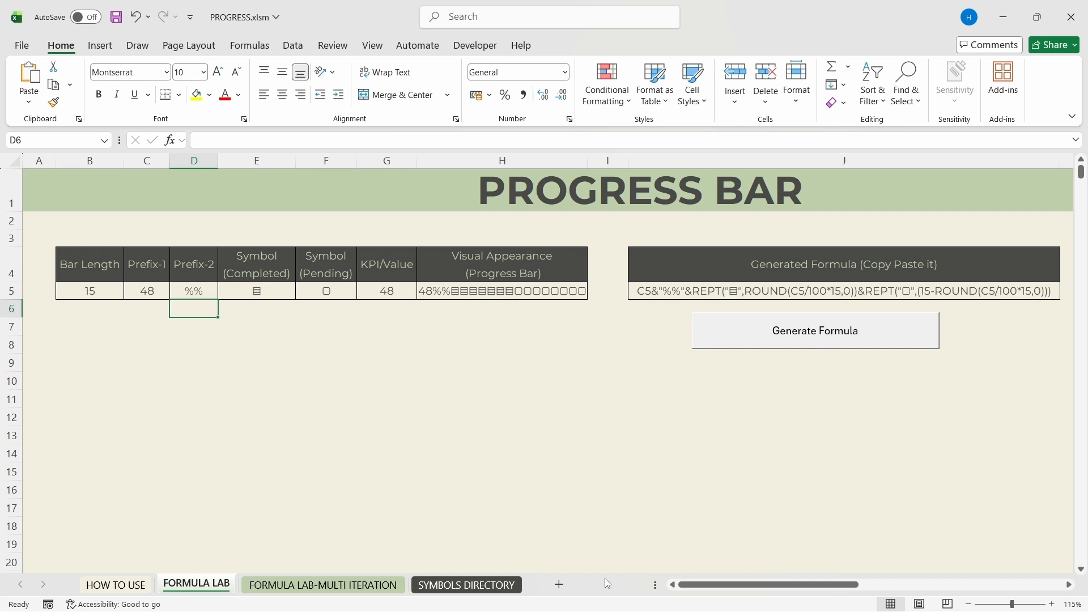
# Change Prefix-2 in D5 back to a single % and regenerate the progress bar formula.
pyautogui.click(194, 291)
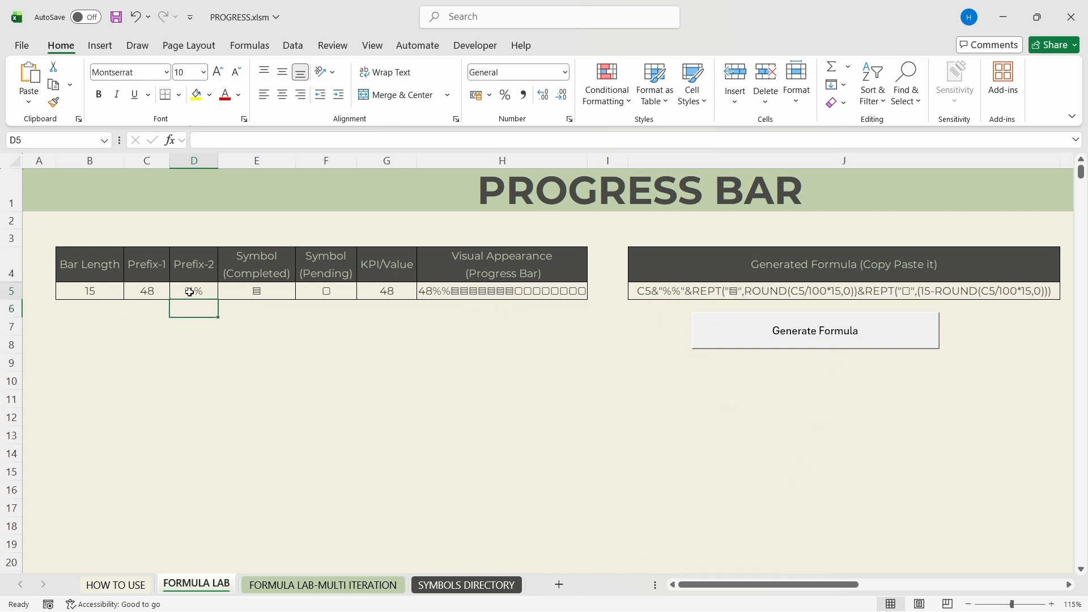
pyautogui.write('%')
pyautogui.click(210, 334)
pyautogui.click(724, 338)
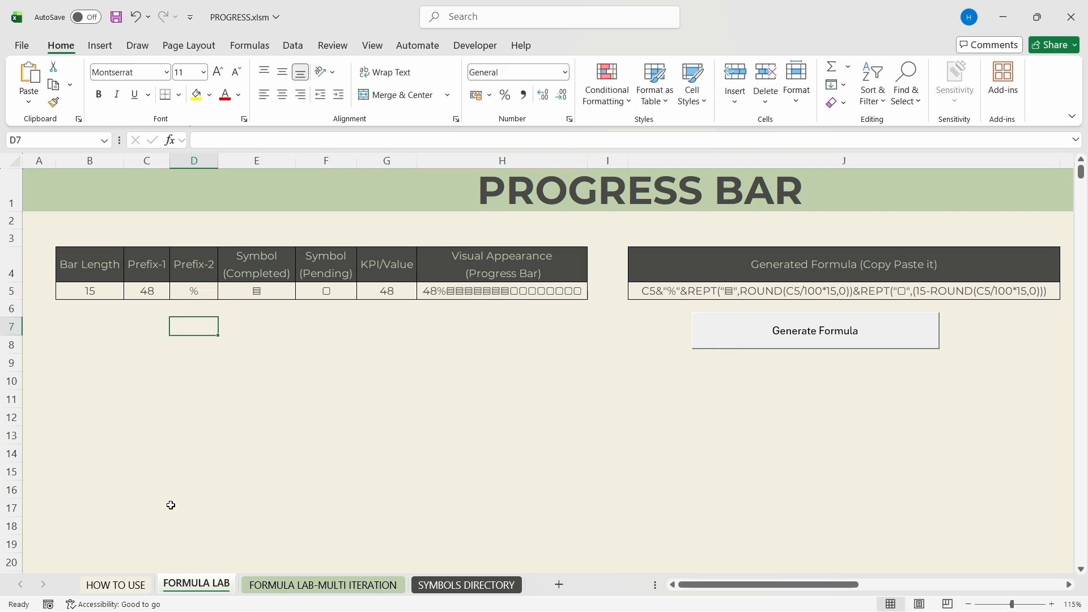
# Switch to the FORMULA LAB-MULTI ITERATION sheet.
pyautogui.click(259, 439)
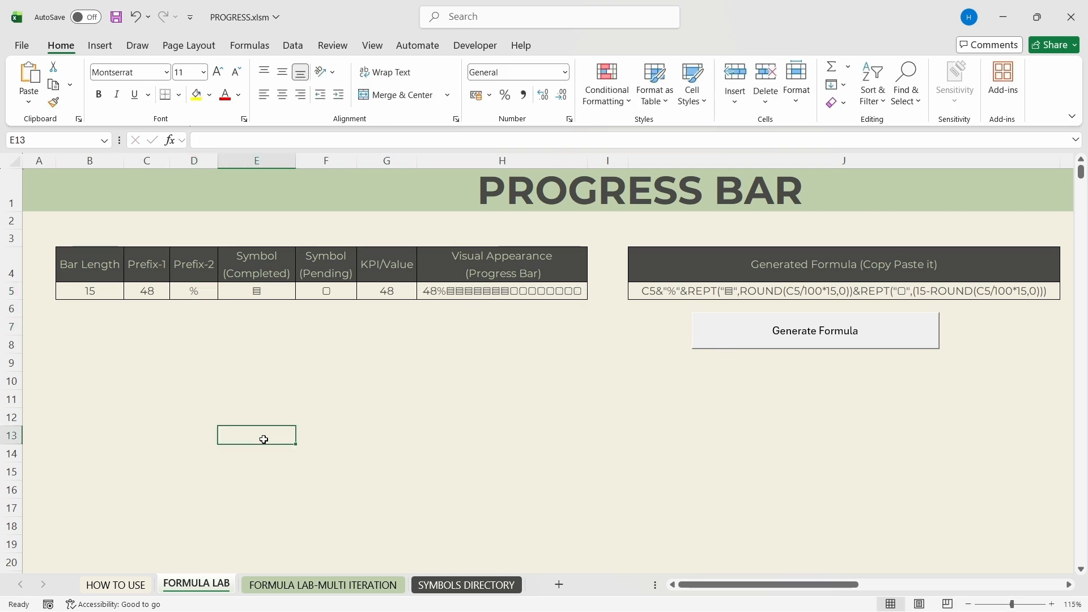
pyautogui.click(297, 587)
pyautogui.doubleClick(232, 533)
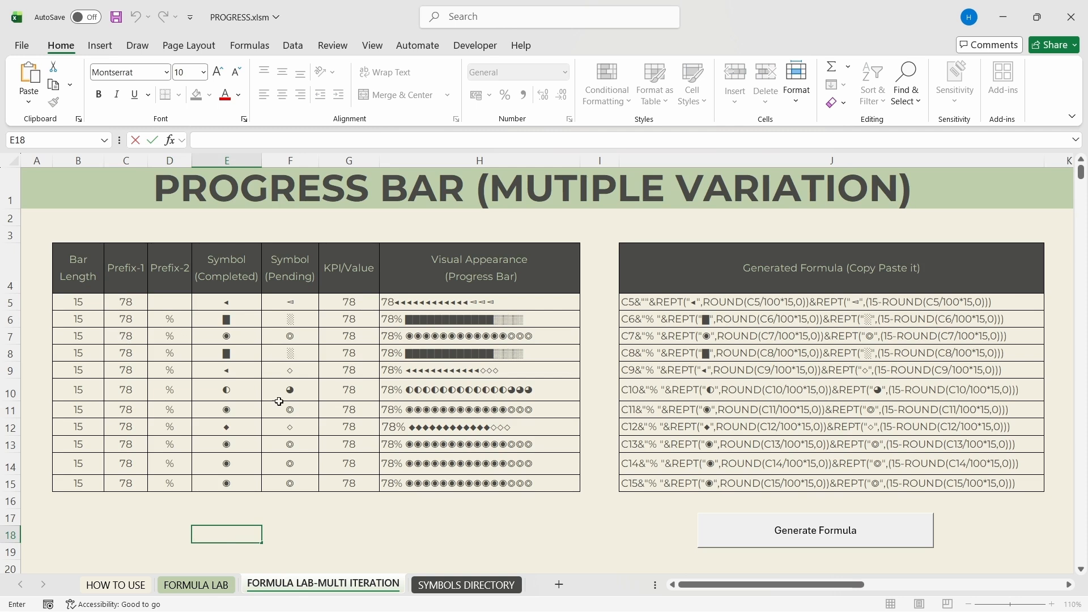
# Choose the solid block █ as the completed symbol in E5.
pyautogui.click(232, 307)
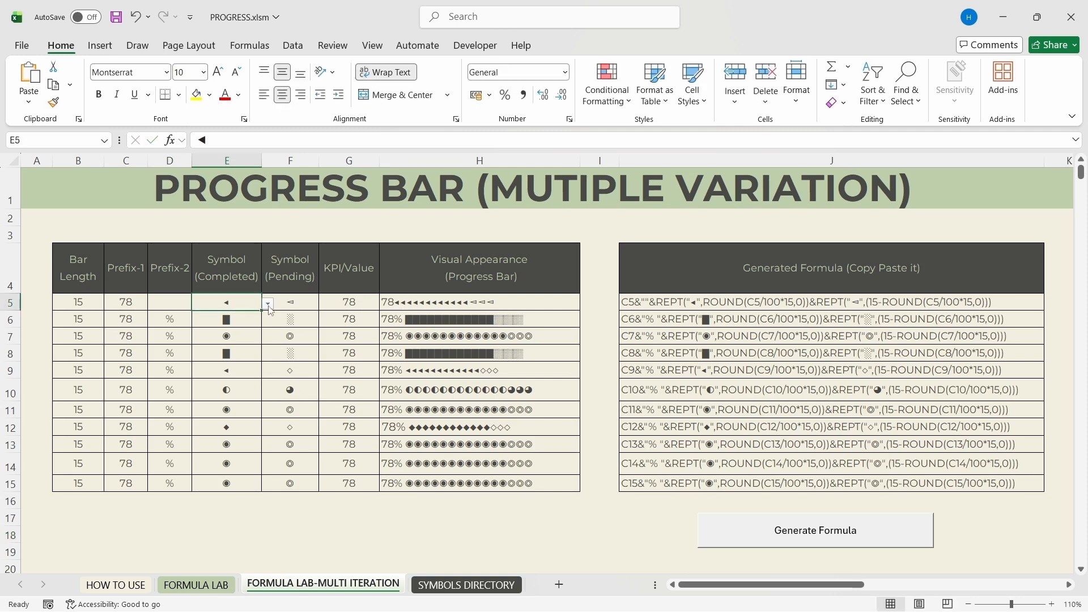
pyautogui.click(267, 303)
pyautogui.scroll(4, 221, 363)
pyautogui.click(219, 341)
# Choose a shaded block as the pending symbol in F5 and generate the progress bar formulas.
pyautogui.click(294, 304)
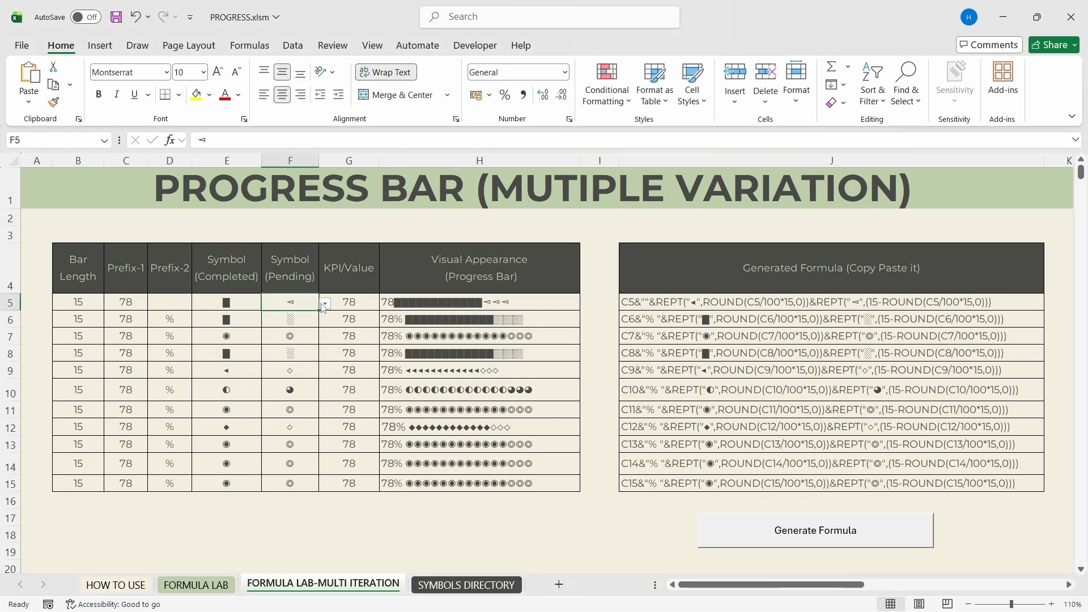
pyautogui.click(325, 304)
pyautogui.scroll(-1, 290, 366)
pyautogui.scroll(5, 291, 371)
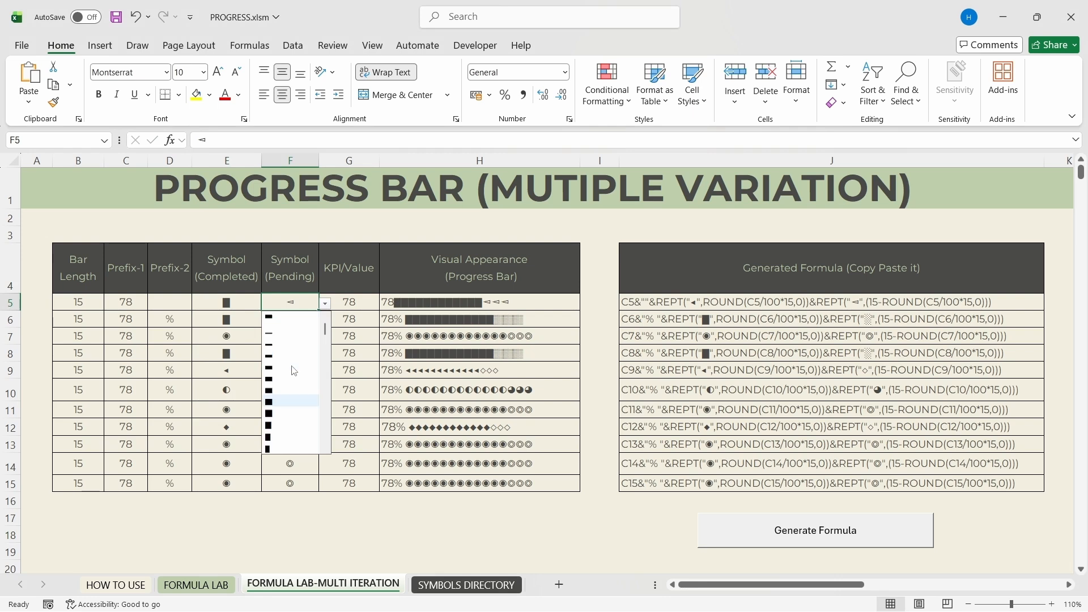
pyautogui.click(276, 402)
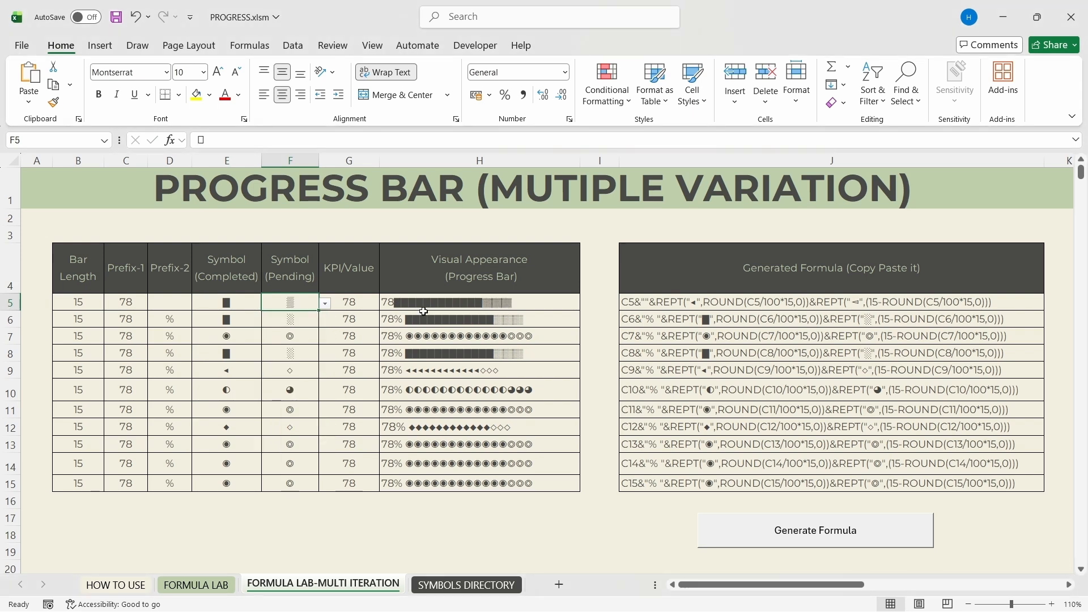
pyautogui.click(732, 532)
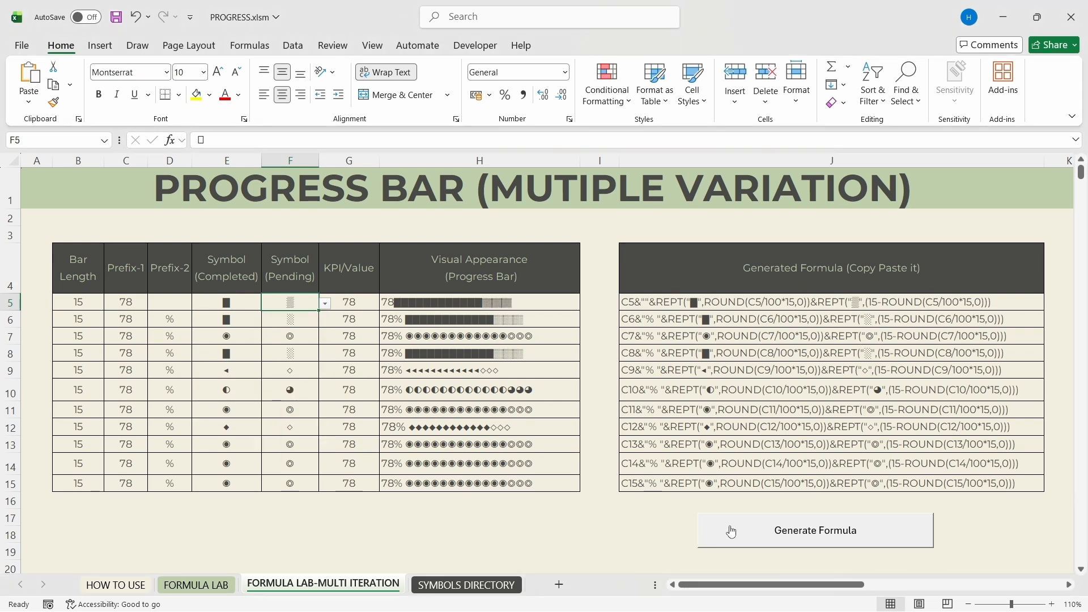
pyautogui.click(431, 525)
# Choose ◈ as the completed symbol in E5 and ◇ as the pending symbol in F5.
pyautogui.click(226, 302)
pyautogui.click(268, 304)
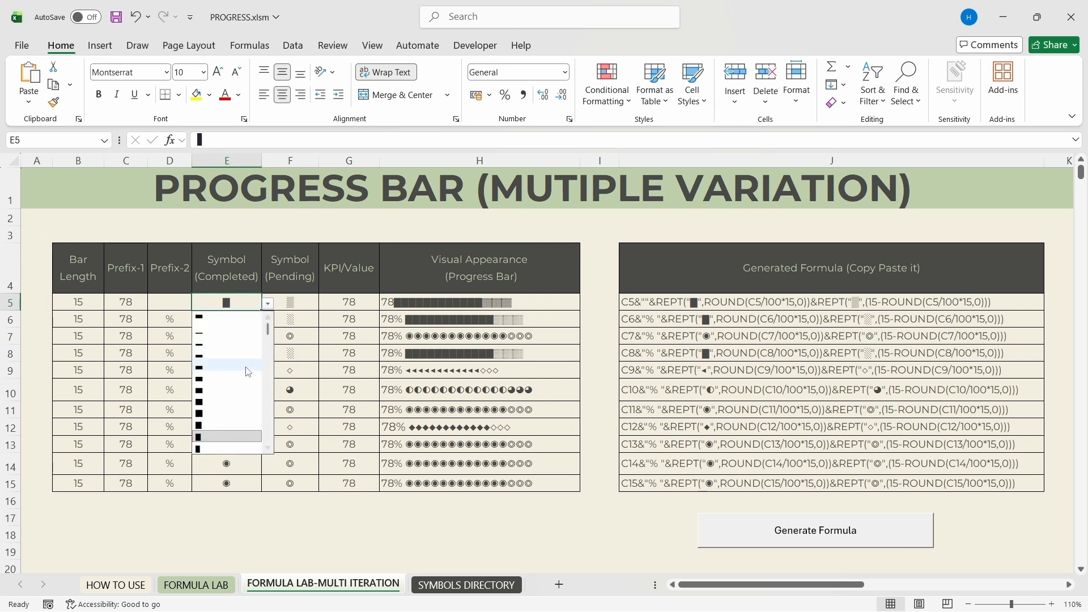
pyautogui.scroll(-5, 238, 379)
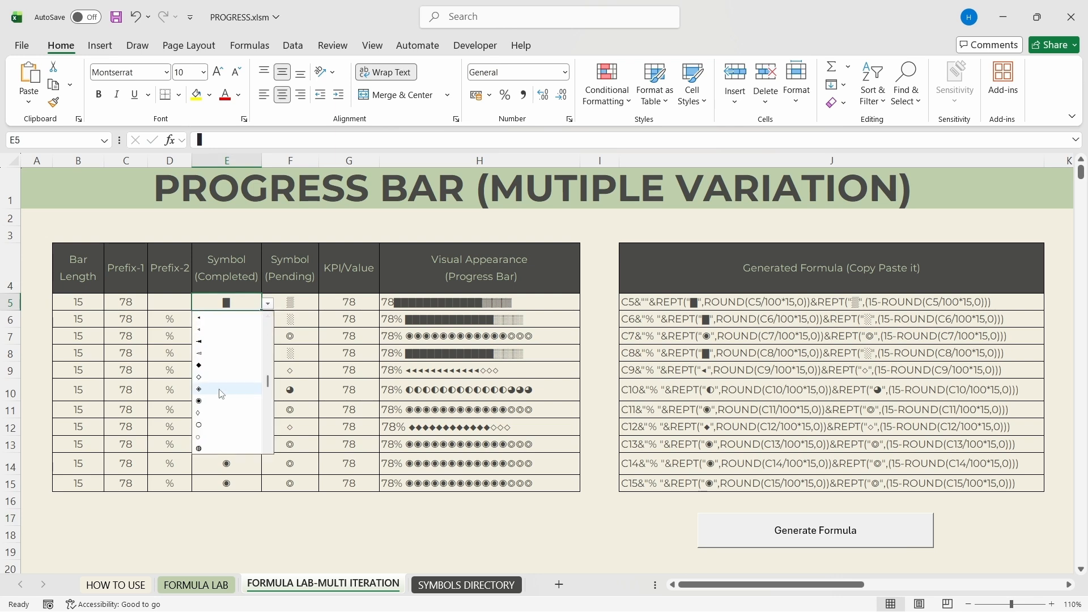
pyautogui.click(218, 390)
pyautogui.click(290, 302)
pyautogui.click(324, 303)
pyautogui.scroll(-3, 287, 397)
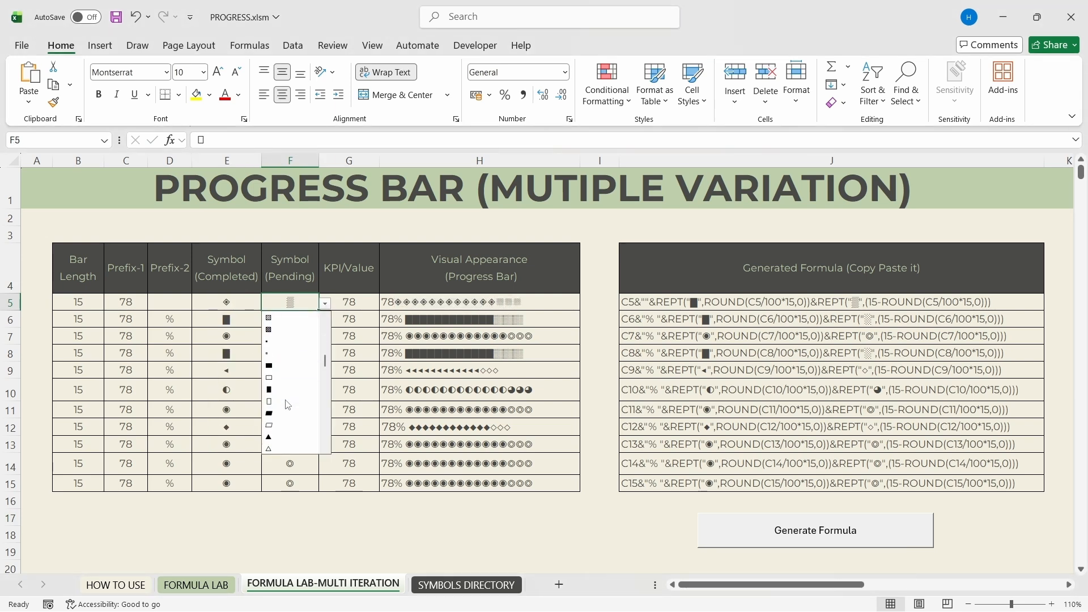
pyautogui.click(286, 425)
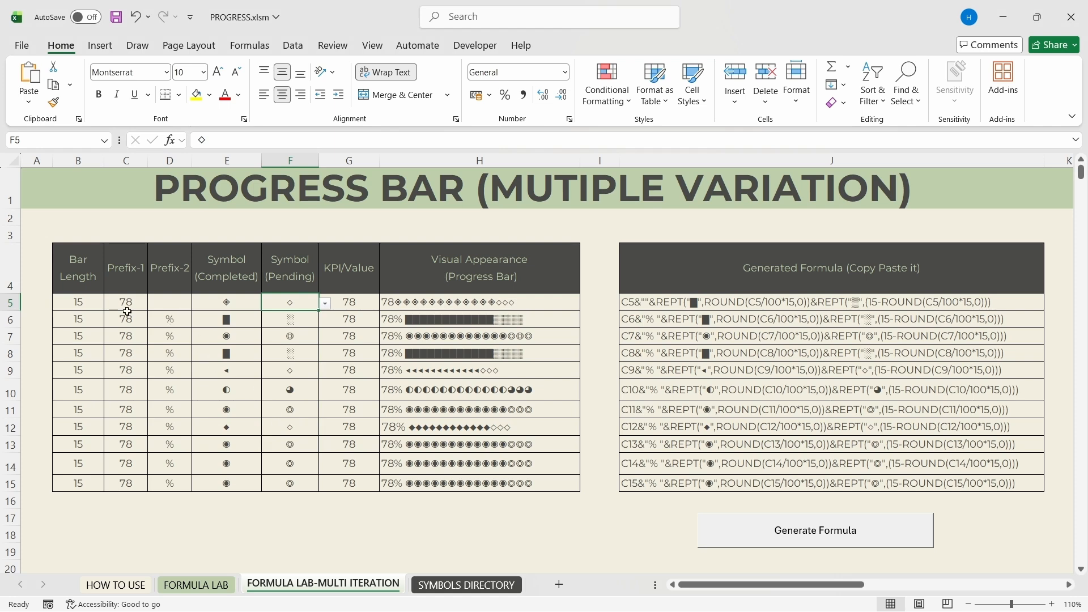
# Set the Bar Length in B5 to 12.
pyautogui.click(82, 302)
pyautogui.write('12')
pyautogui.press('Return')
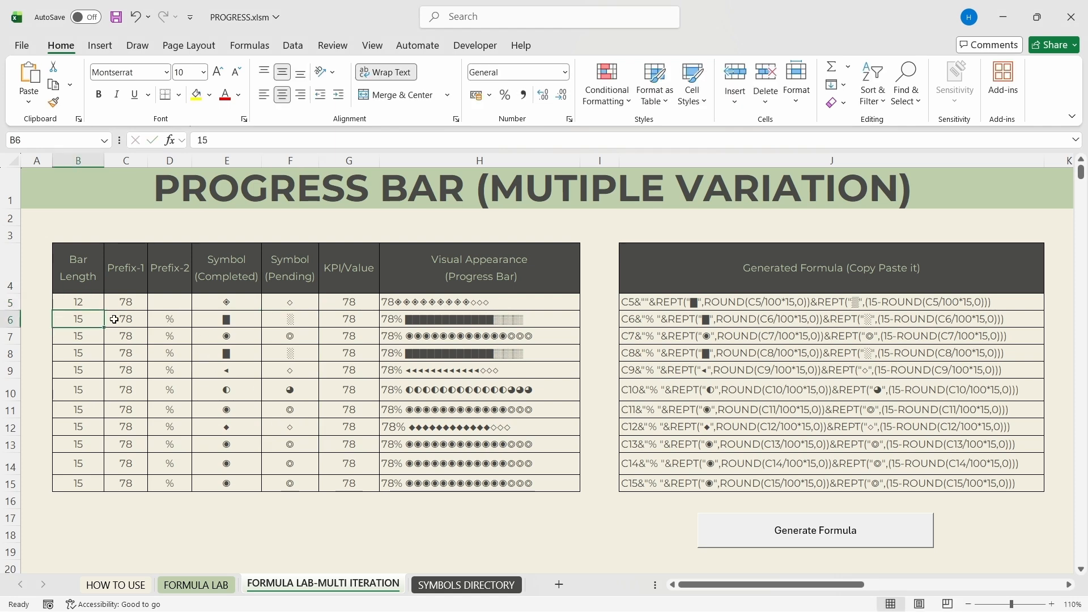
# Set Prefix-2 in D5 to % and generate the progress bar formulas for all rows.
pyautogui.click(168, 306)
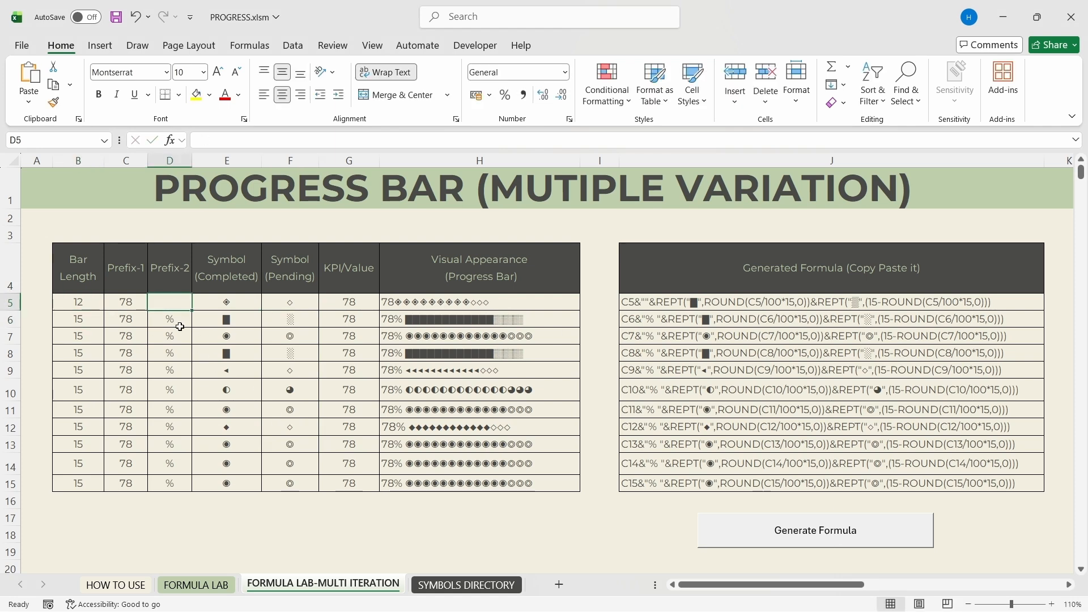
pyautogui.write('%')
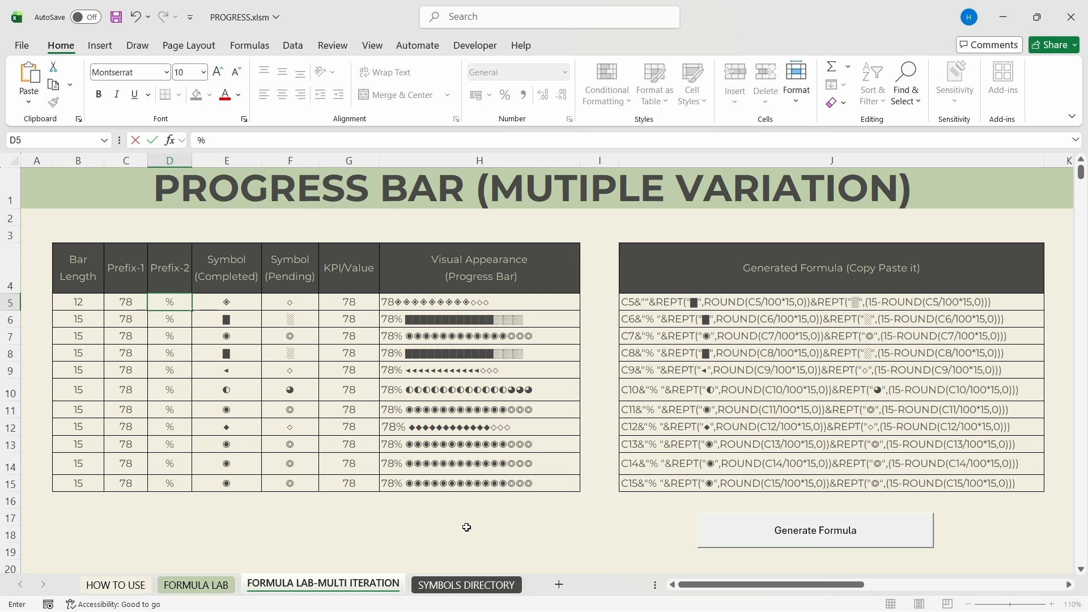
pyautogui.press('Return')
pyautogui.click(706, 528)
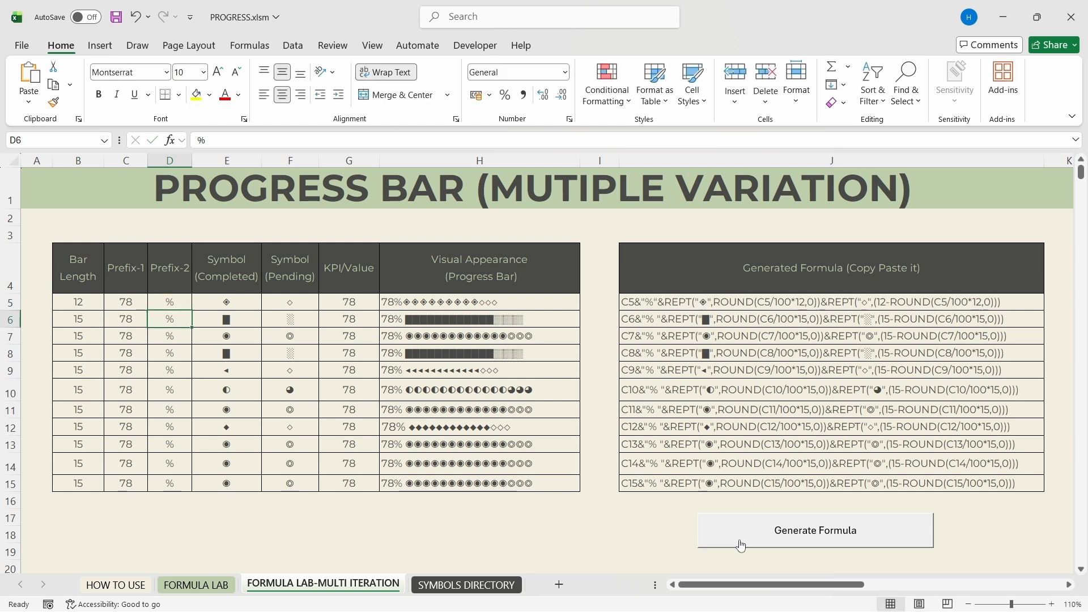
# Copy the full text of the generated formula in J5 and leave the cell unchanged.
pyautogui.doubleClick(1012, 300)
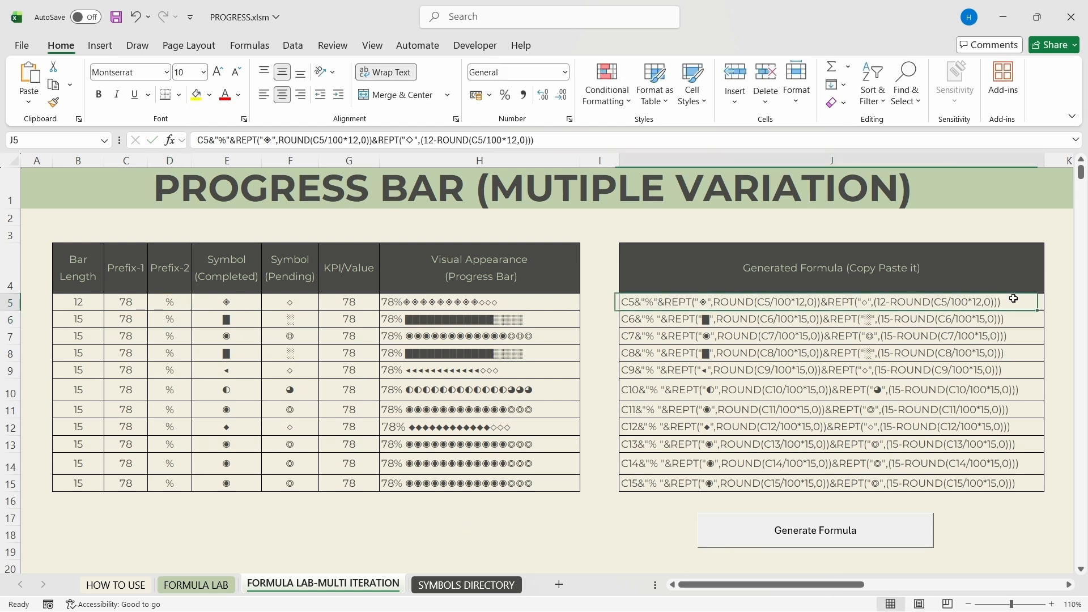
pyautogui.moveTo(1009, 303); pyautogui.dragTo(623, 306)
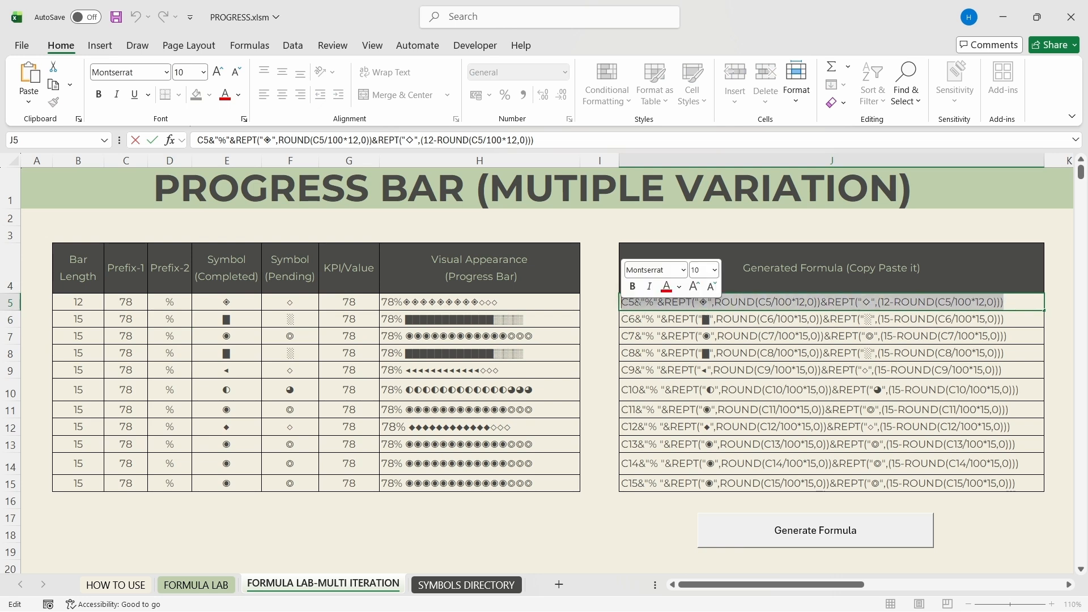
pyautogui.rightClick(640, 306)
pyautogui.click(669, 337)
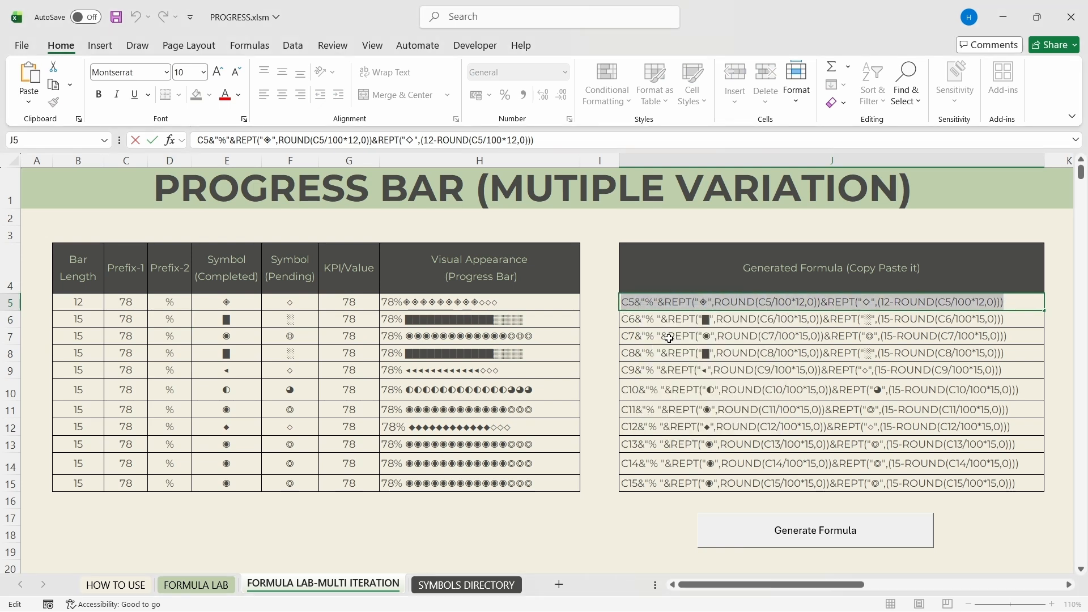
pyautogui.press('Return')
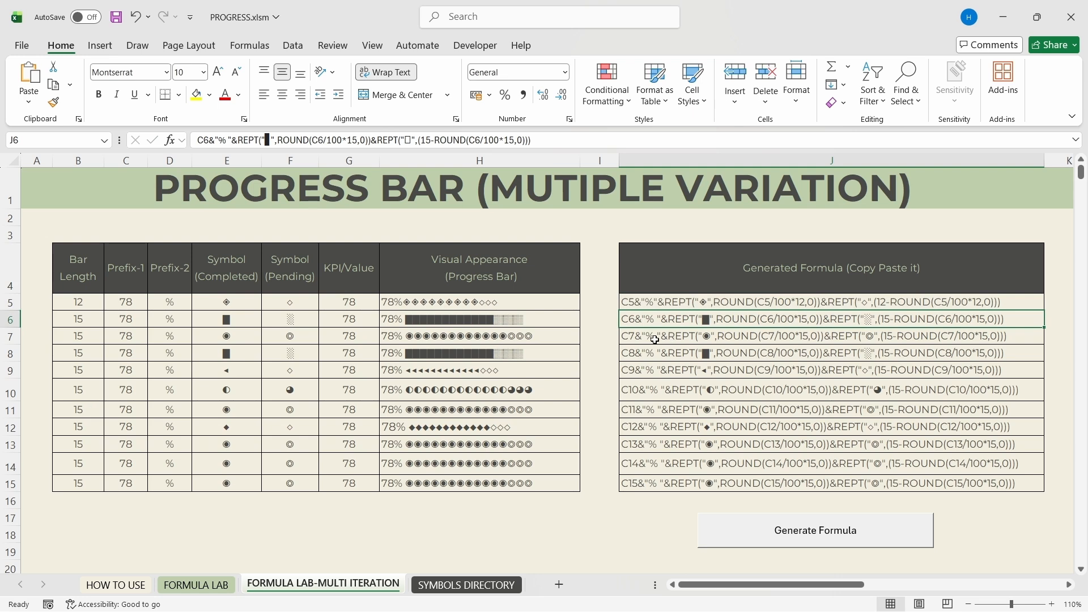